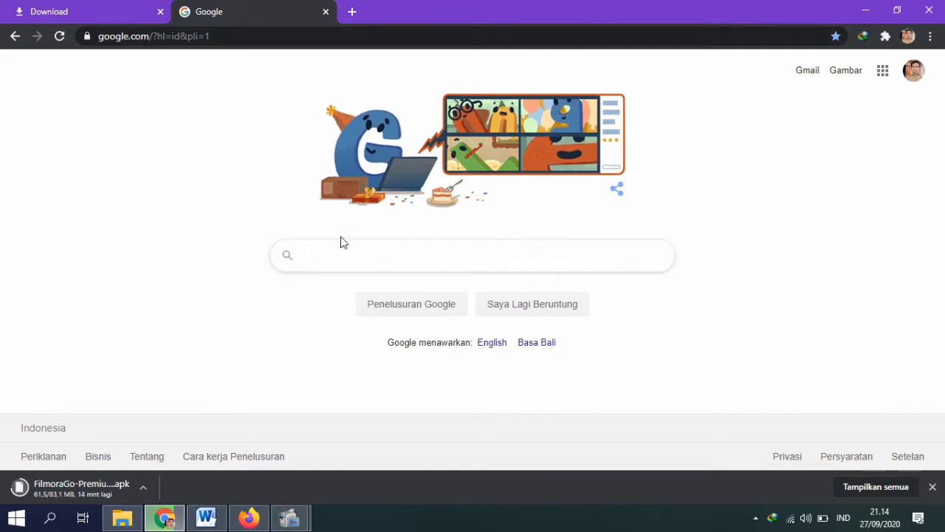
Step: Open the Google apps list from the profile area of the Google home page
{"action": "left_click", "coordinate": [914, 77]}
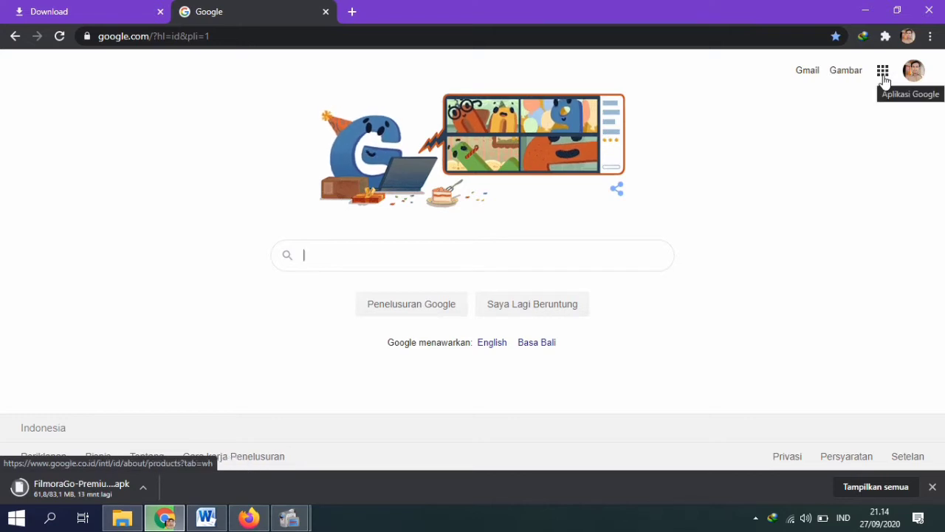
{"action": "left_click", "coordinate": [883, 74]}
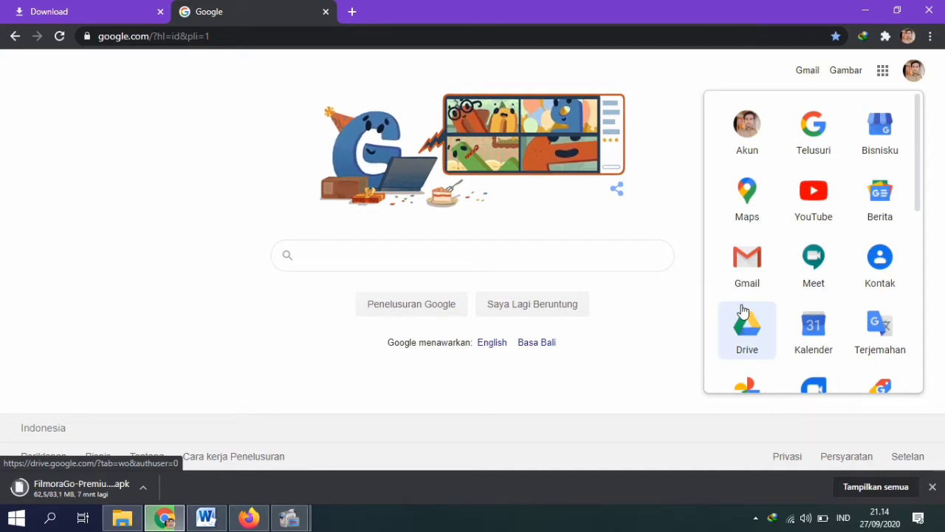
Step: Open Google Drive and create a new blank Google Form
{"action": "left_click", "coordinate": [750, 348]}
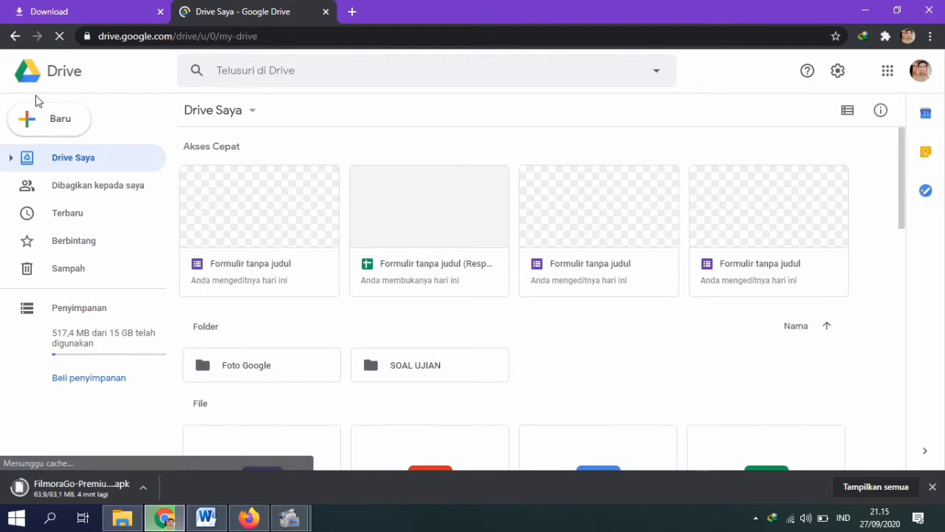
{"action": "left_click", "coordinate": [34, 118]}
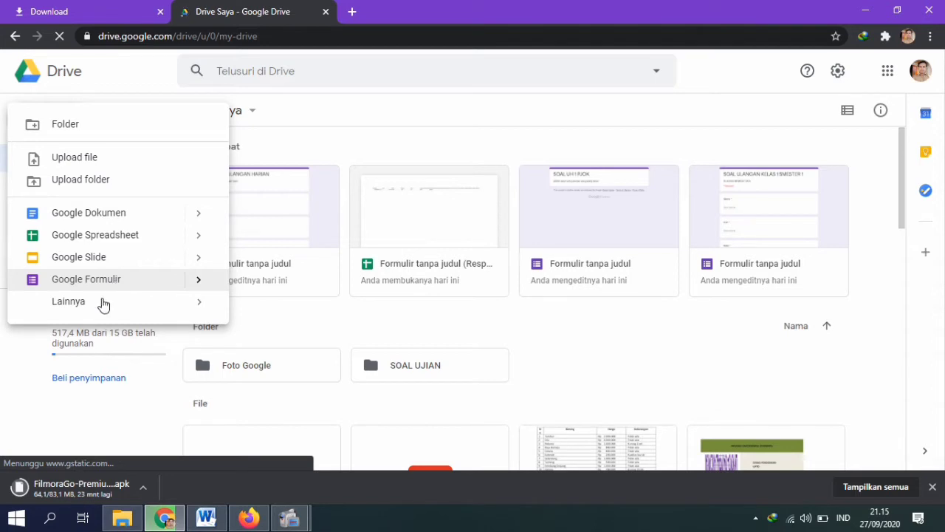
{"action": "left_click", "coordinate": [57, 283]}
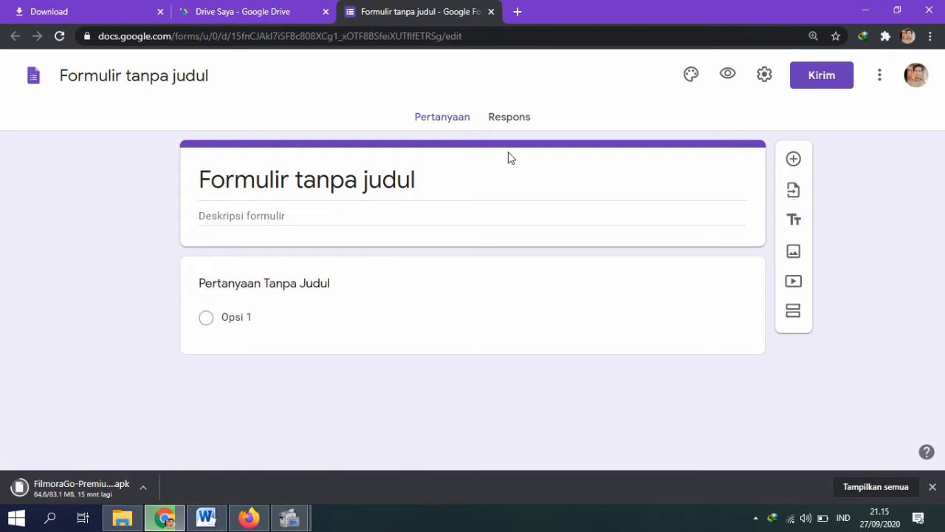
Step: Title the form 'SOAL UH PJOK'
{"action": "left_click", "coordinate": [409, 188]}
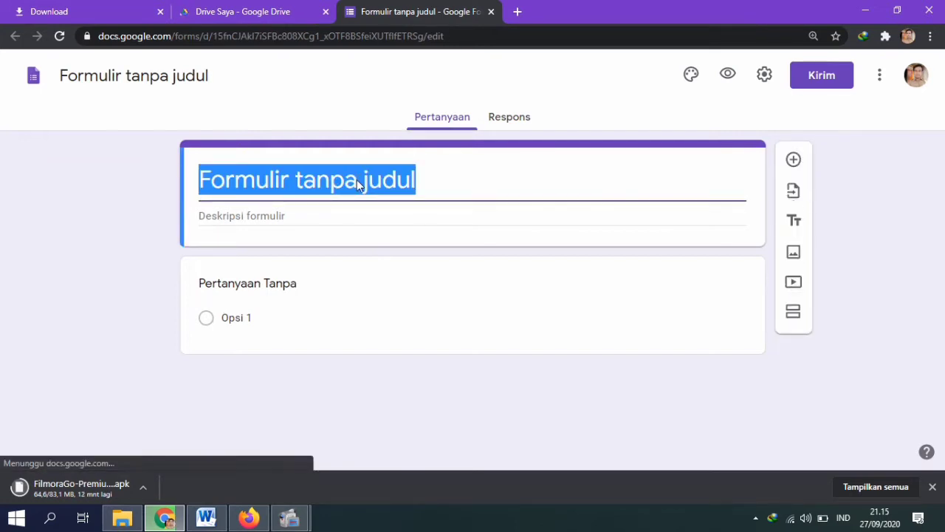
{"action": "type", "text": "S"}
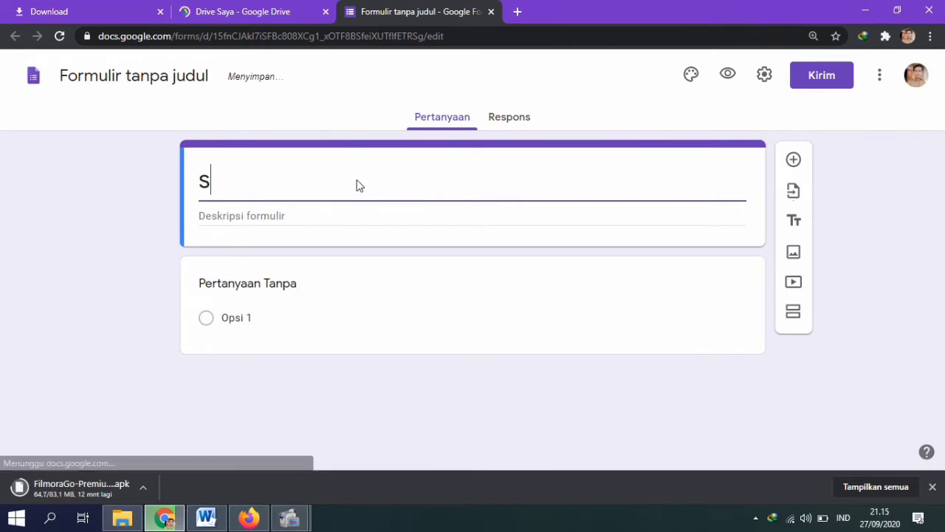
{"action": "key", "text": "BackSpace"}
{"action": "key", "text": "Caps_Lock"}
{"action": "type", "text": "SOAL UH"}
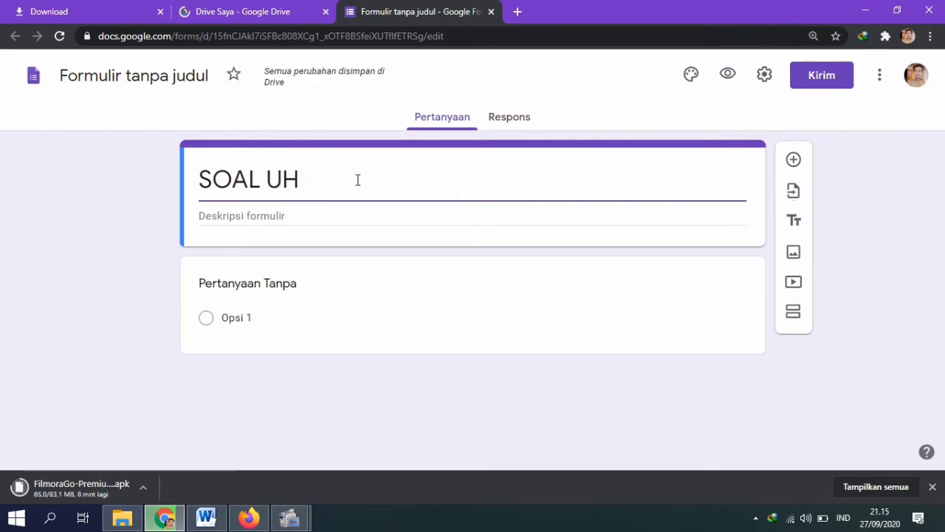
{"action": "type", "text": " P"}
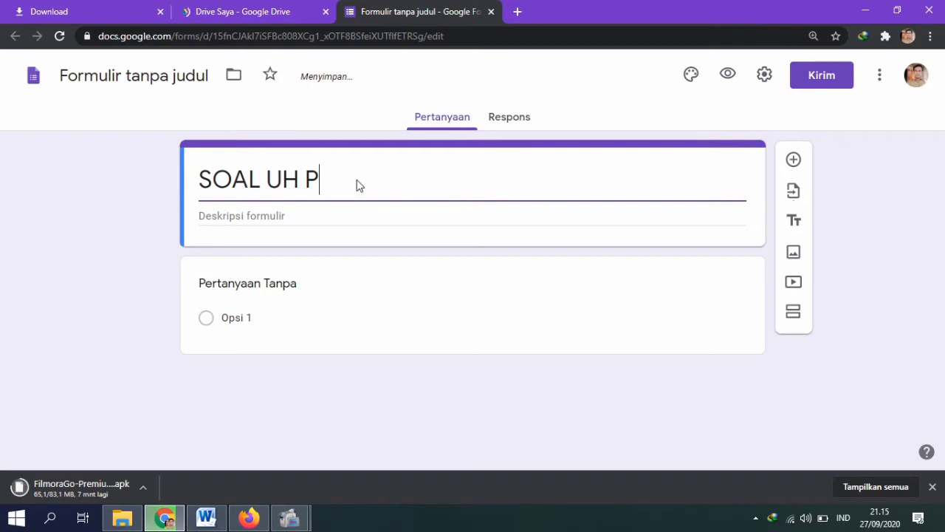
{"action": "type", "text": "JOK"}
Step: Add the description 'Jawablah pertanyaan - pertanyaan dibawah ini dengan Tepat'
{"action": "left_click", "coordinate": [270, 214]}
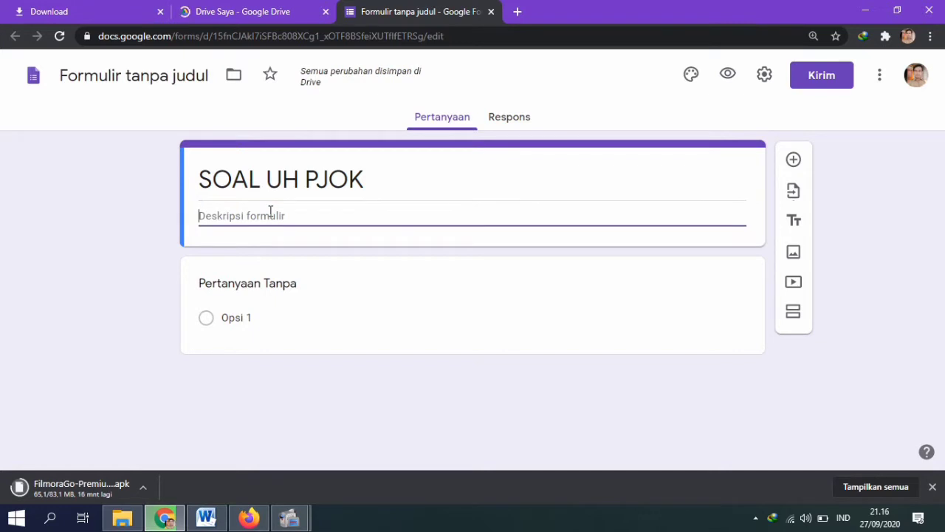
{"action": "key", "text": "Caps_Lock"}
{"action": "type", "text": "i"}
{"action": "key", "text": "Caps_Lock"}
{"action": "type", "text": "SI"}
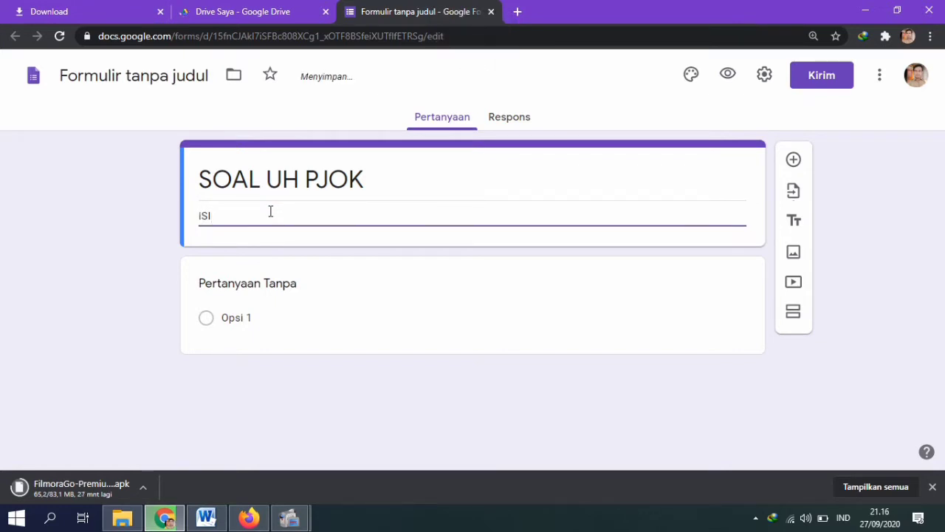
{"action": "key", "text": "BackSpace"}
{"action": "key", "text": "BackSpace"}
{"action": "key", "text": "BackSpace"}
{"action": "key", "text": "Caps_Lock"}
{"action": "type", "text": "Is"}
{"action": "key", "text": "BackSpace"}
{"action": "key", "text": "BackSpace"}
{"action": "key", "text": "BackSpace"}
{"action": "key", "text": "BackSpace"}
{"action": "key", "text": "BackSpace"}
{"action": "key", "text": "BackSpace"}
{"action": "key", "text": "Caps_Lock"}
{"action": "type", "text": "Ja"}
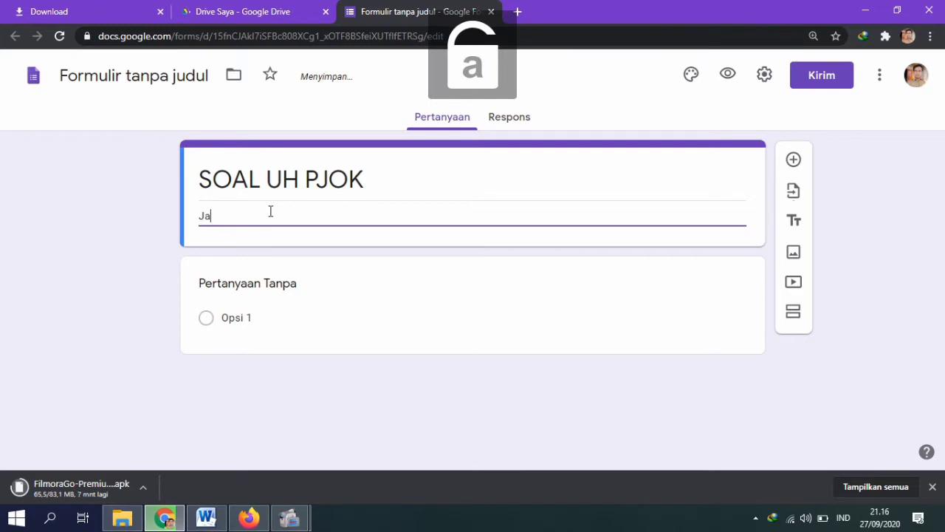
{"action": "type", "text": "wablah "}
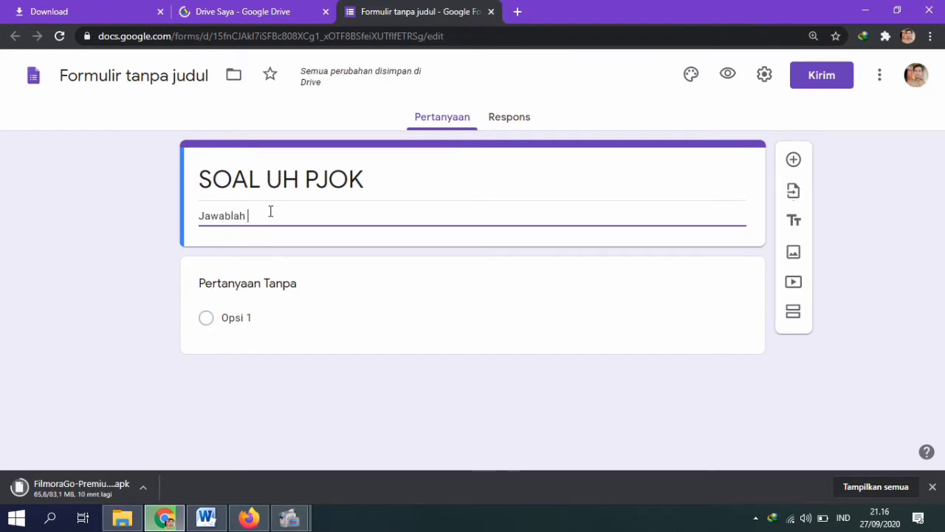
{"action": "type", "text": "pertanyaan"}
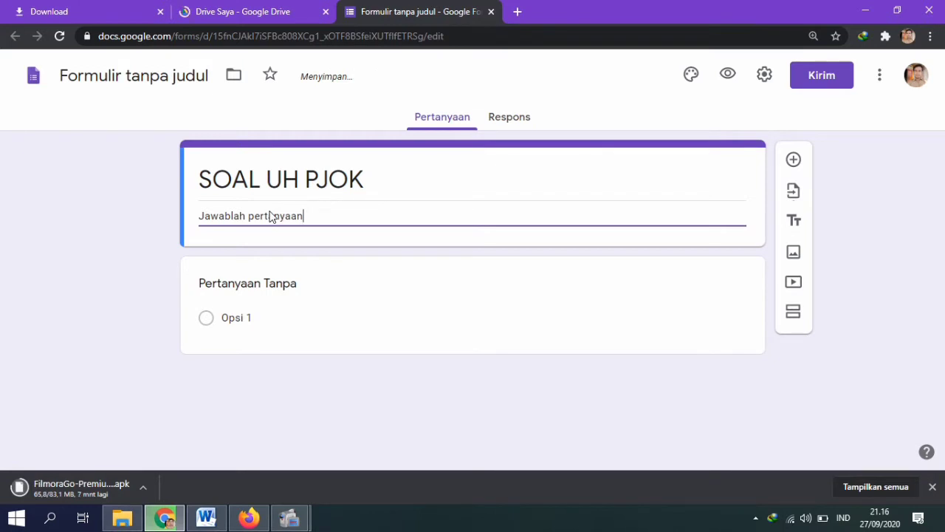
{"action": "type", "text": " p pertanyaan"}
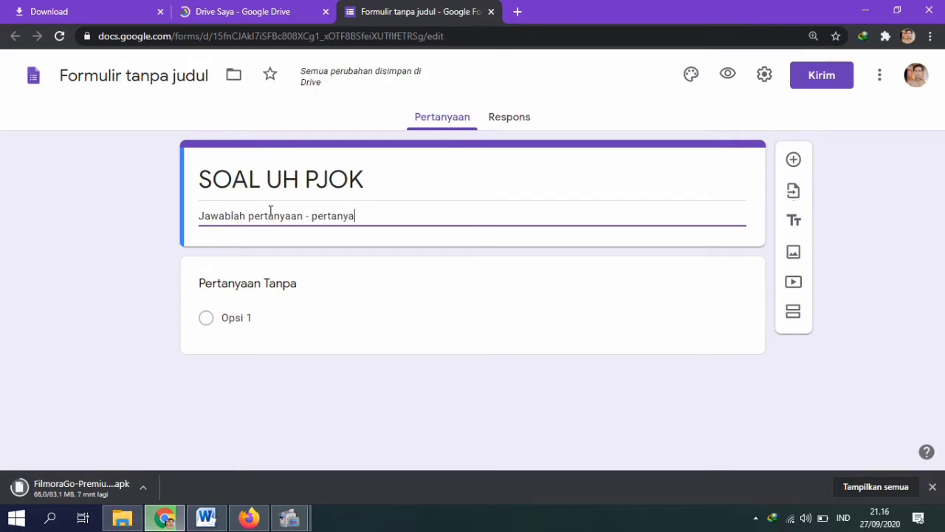
{"action": "type", "text": " dibawa"}
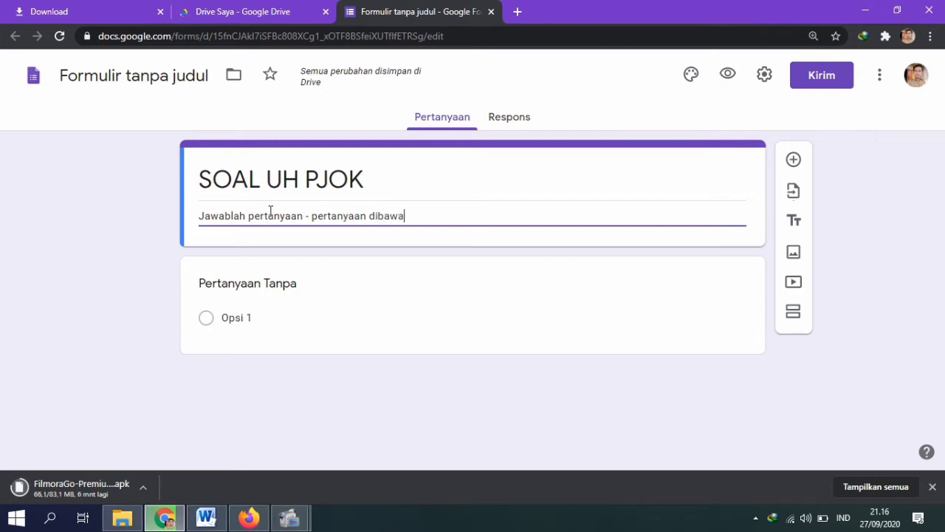
{"action": "type", "text": "h ini dengan"}
{"action": "key", "text": "Caps_Lock"}
{"action": "type", "text": "T"}
{"action": "key", "text": "Caps_Lock"}
{"action": "type", "text": "epat"}
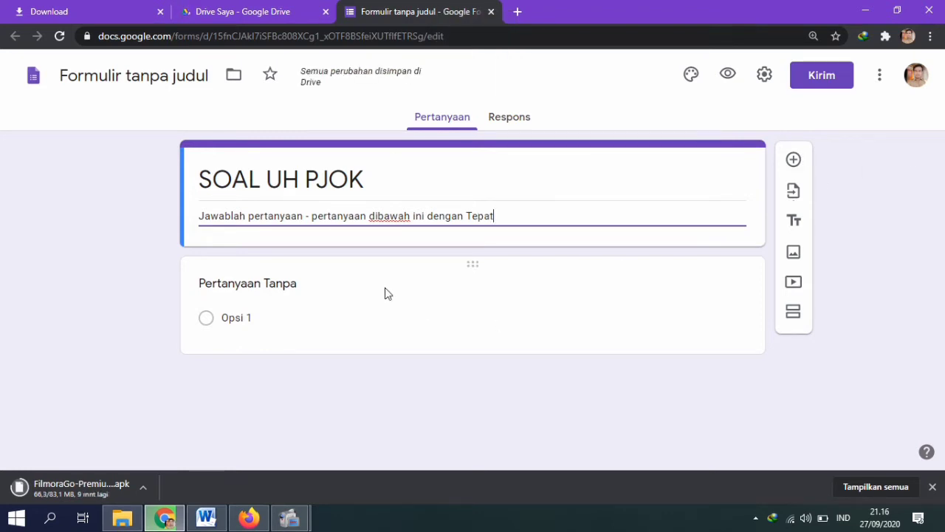
Step: Title the first question 'Nama', mark it required, and add another question below
{"action": "left_click", "coordinate": [284, 291]}
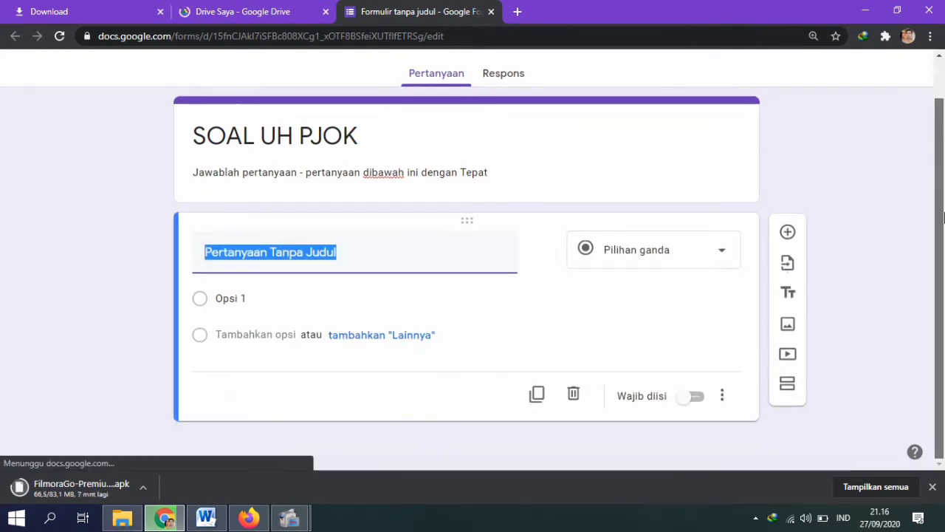
{"action": "key", "text": "Caps_Lock"}
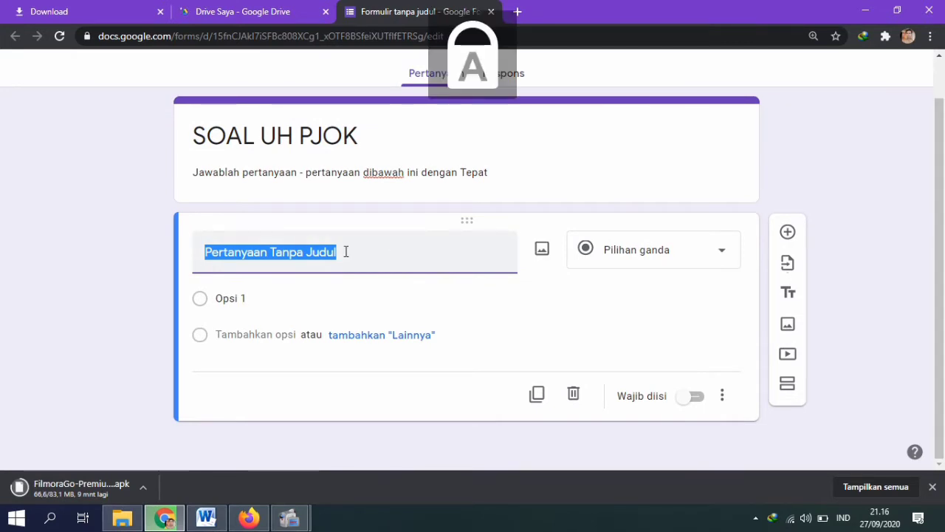
{"action": "type", "text": "N"}
{"action": "key", "text": "Caps_Lock"}
{"action": "type", "text": "ama"}
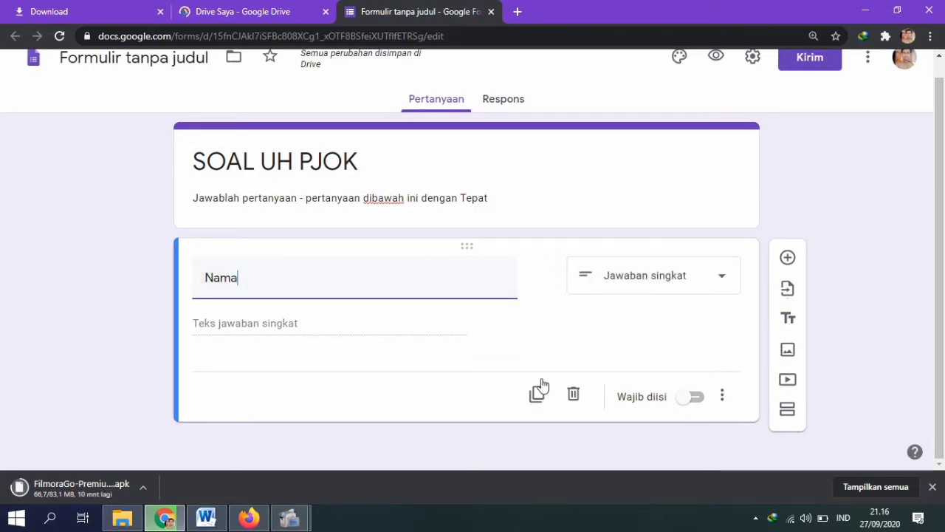
{"action": "left_click", "coordinate": [701, 400]}
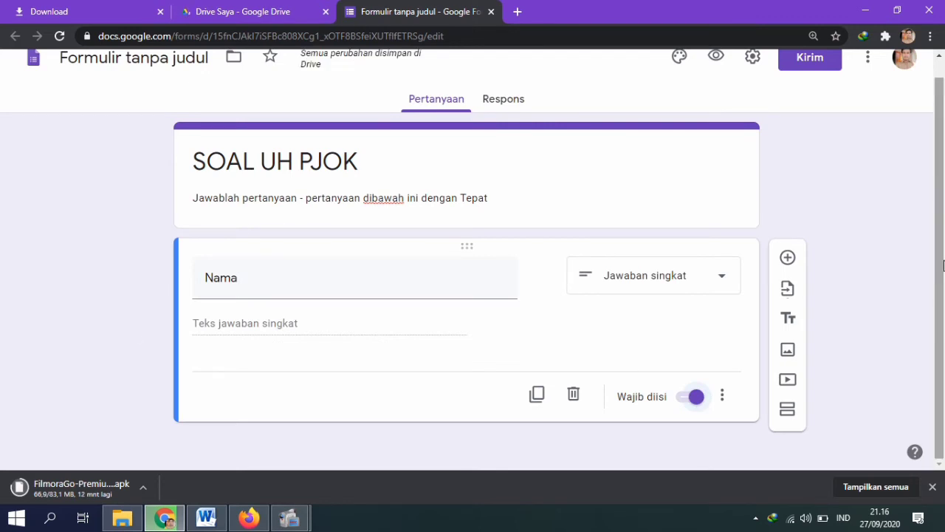
{"action": "left_click", "coordinate": [788, 258]}
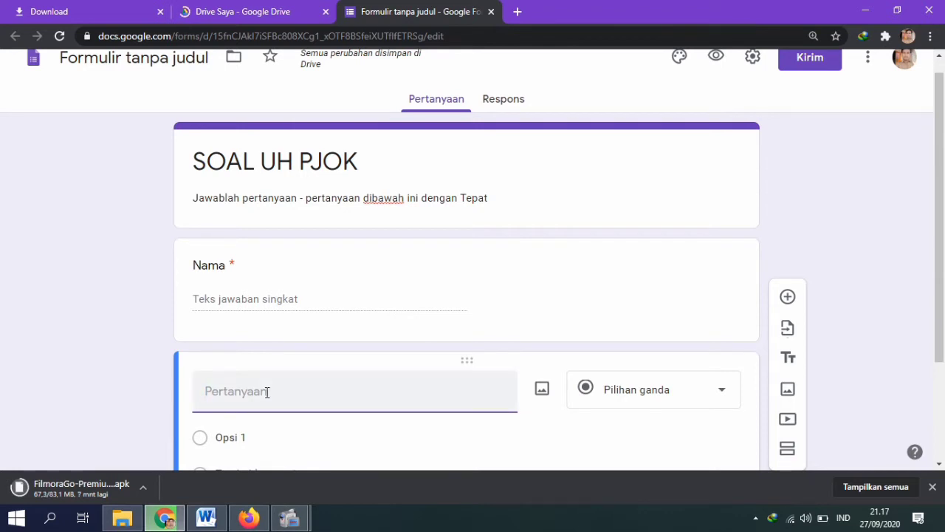
Step: Title the new multiple-choice question 'Kelas'
{"action": "key", "text": "Caps_Lock"}
{"action": "type", "text": "K"}
{"action": "key", "text": "Caps_Lock"}
{"action": "type", "text": "e"}
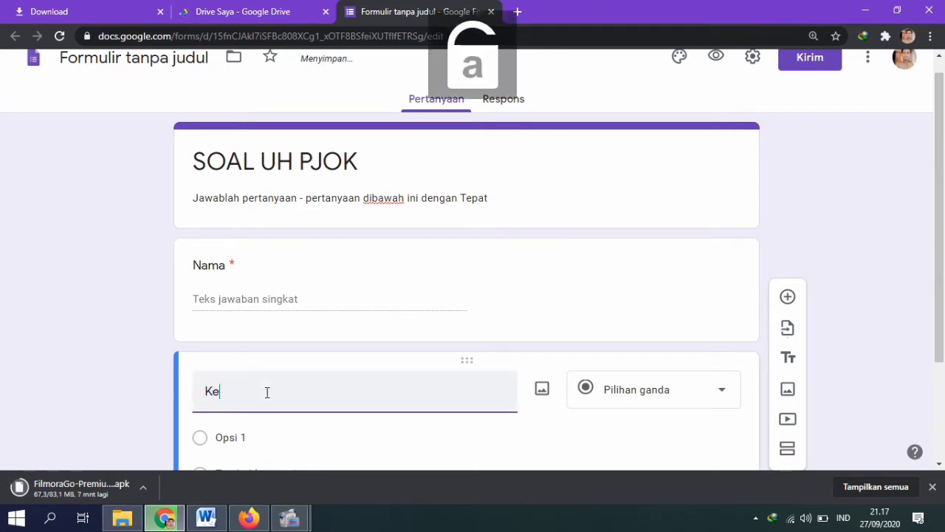
{"action": "type", "text": "las"}
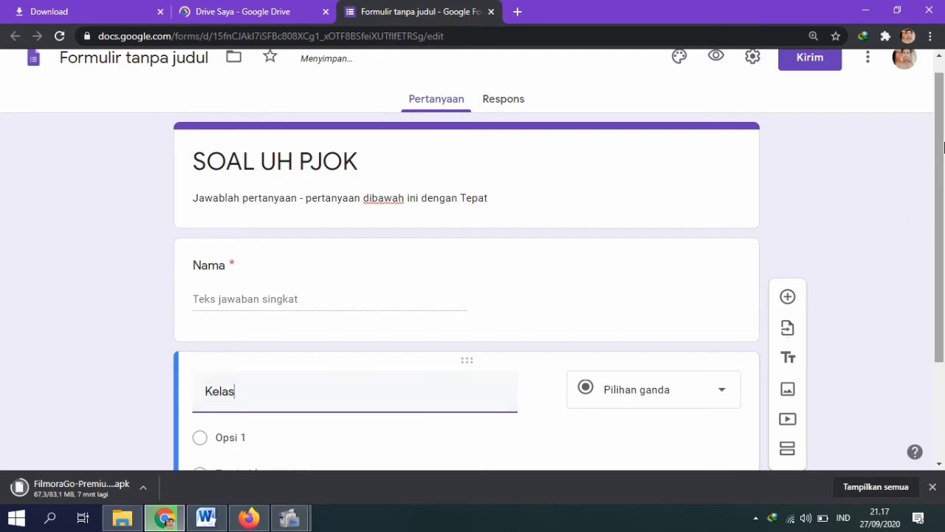
{"action": "left_click_drag", "start_coordinate": [944, 226], "coordinate": [944, 322]}
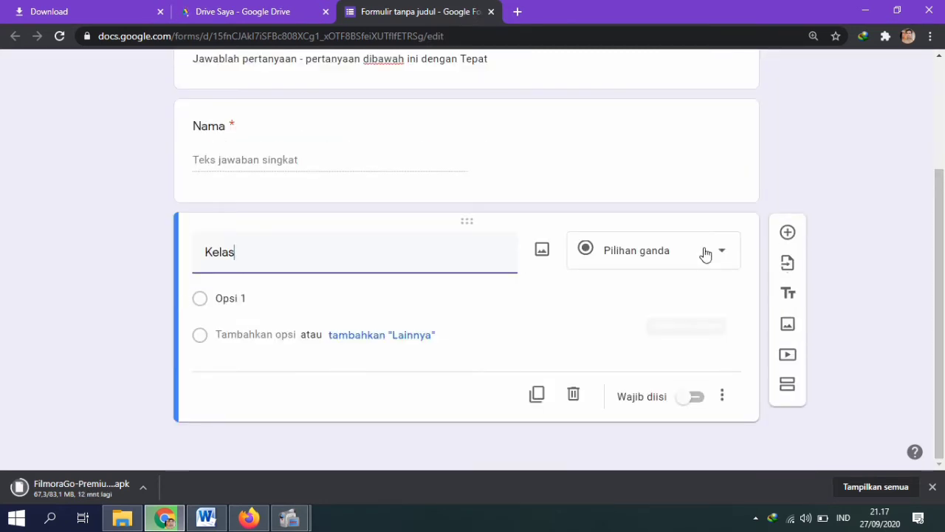
Step: Enter the answer options XIIa, XIIb and XIIc
{"action": "left_click", "coordinate": [204, 304]}
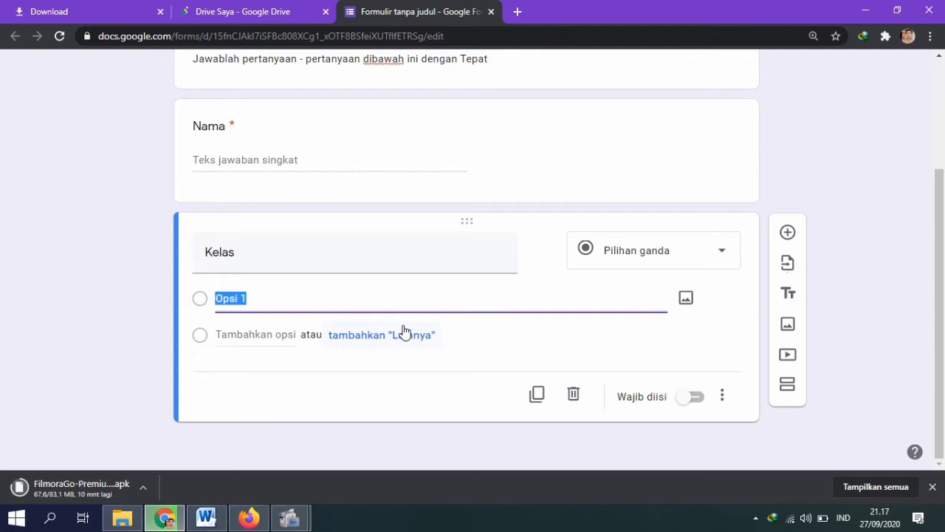
{"action": "key", "text": "Caps_Lock"}
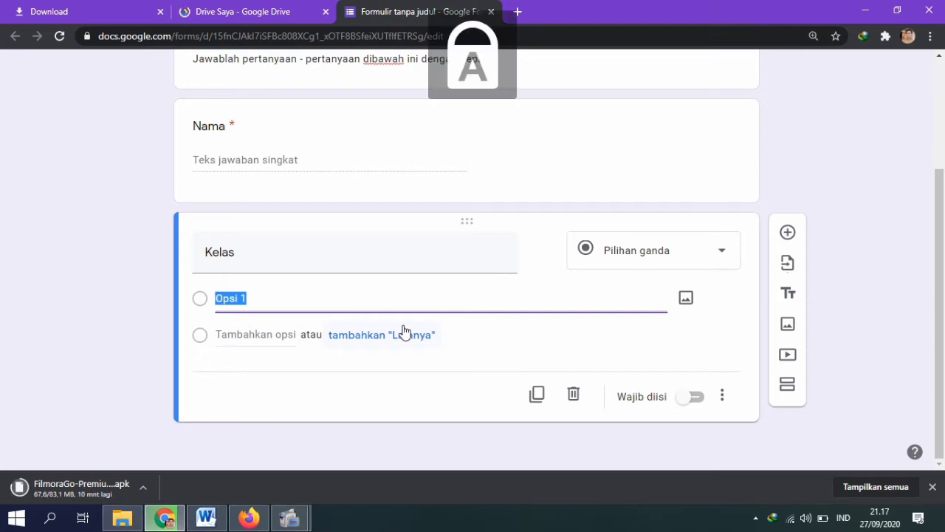
{"action": "type", "text": "XII"}
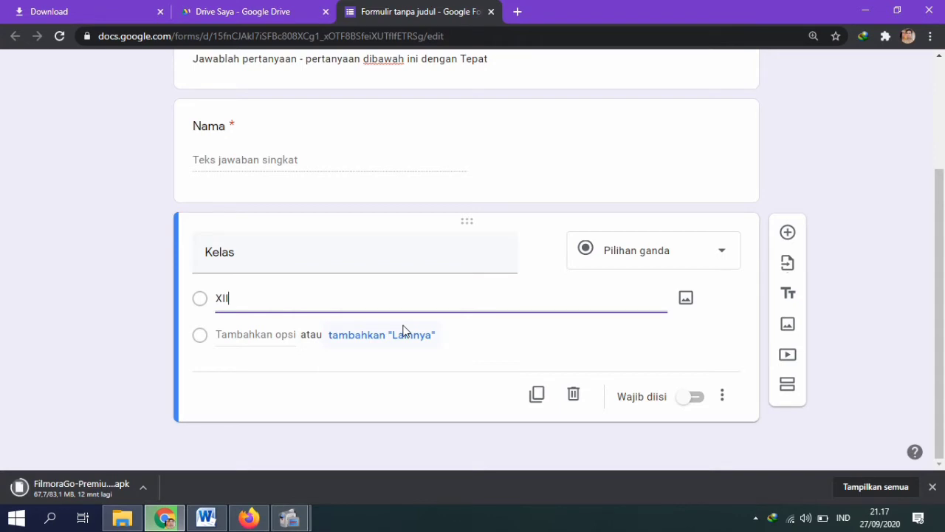
{"action": "key", "text": "Caps_Lock"}
{"action": "key", "text": "Return"}
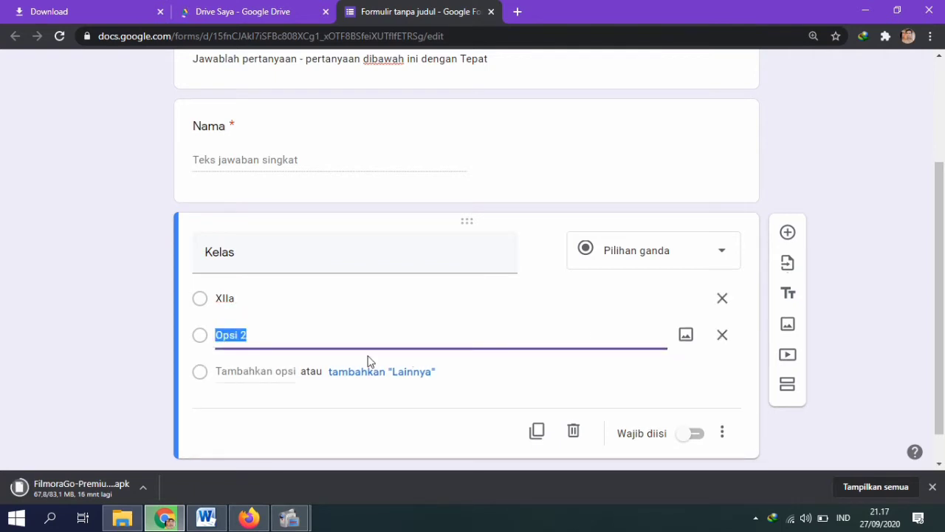
{"action": "key", "text": "Caps_Lock"}
{"action": "type", "text": "XII"}
{"action": "key", "text": "Caps_Lock"}
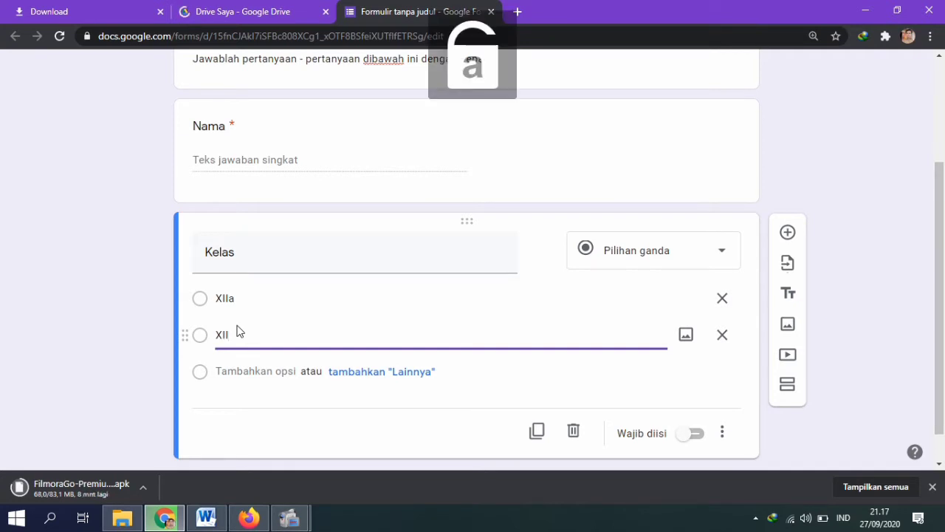
{"action": "type", "text": "b"}
{"action": "key", "text": "Return"}
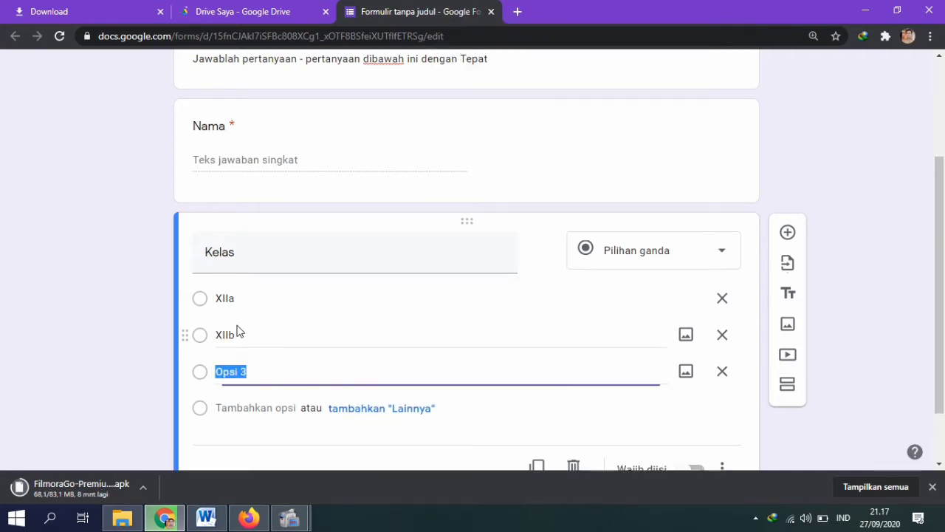
{"action": "key", "text": "Caps_Lock"}
{"action": "type", "text": "X"}
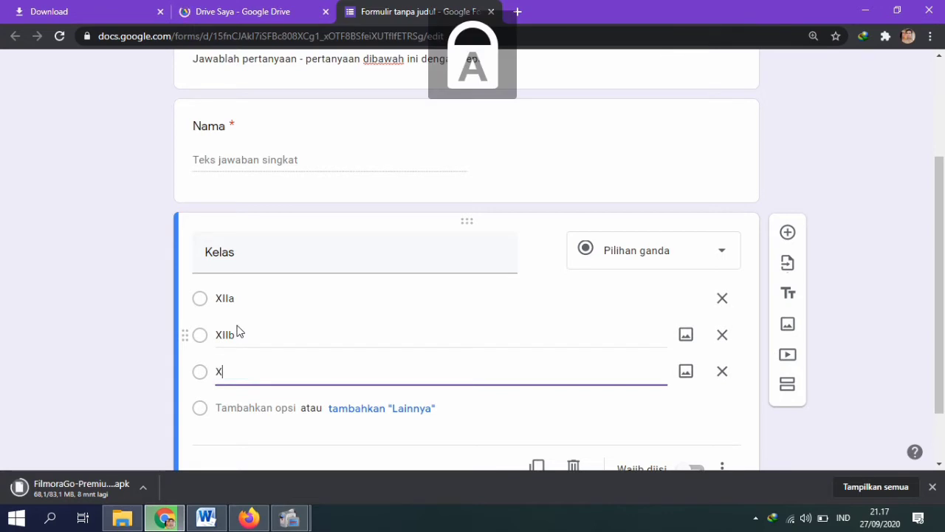
{"action": "type", "text": "II"}
{"action": "key", "text": "Caps_Lock"}
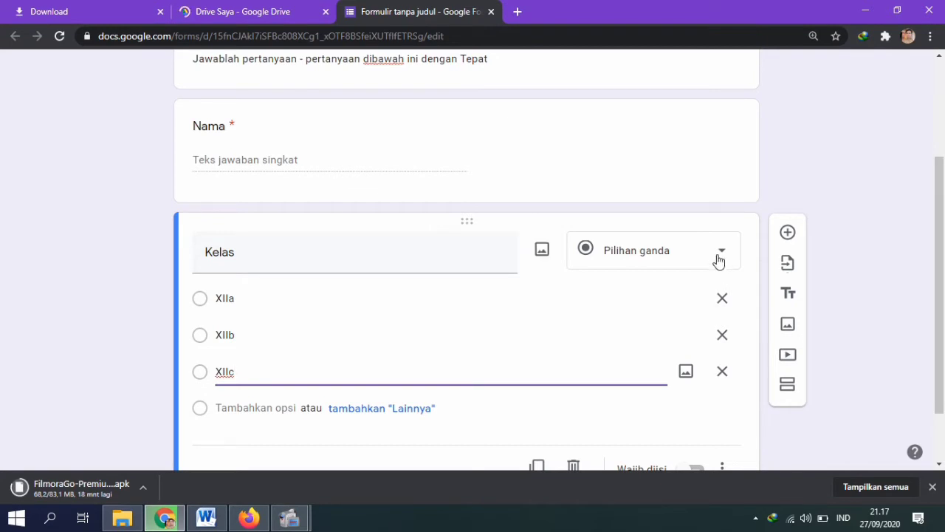
Step: Mark the Kelas question as required
{"action": "scroll", "coordinate": [744, 410], "scroll_direction": "down", "scroll_amount": 1}
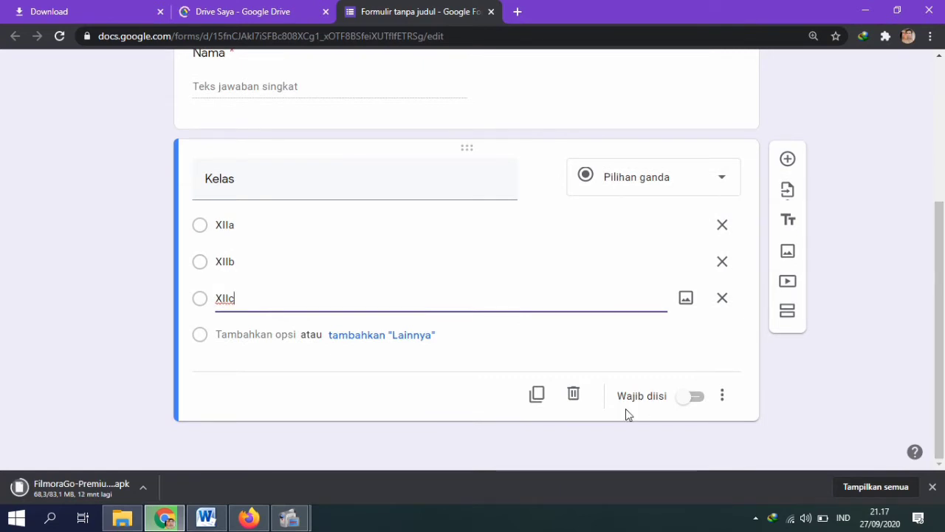
{"action": "left_click", "coordinate": [705, 403]}
{"action": "left_click", "coordinate": [706, 399]}
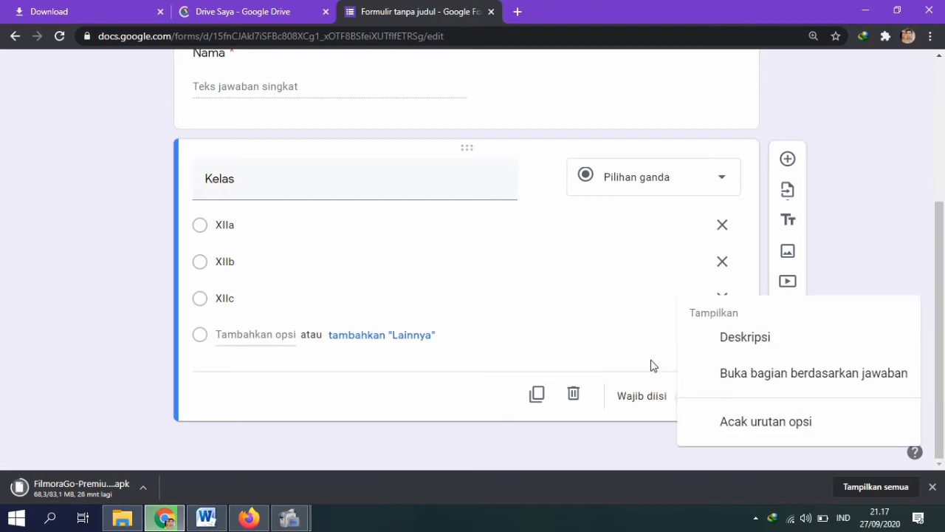
{"action": "left_click", "coordinate": [655, 391]}
{"action": "left_click", "coordinate": [694, 398]}
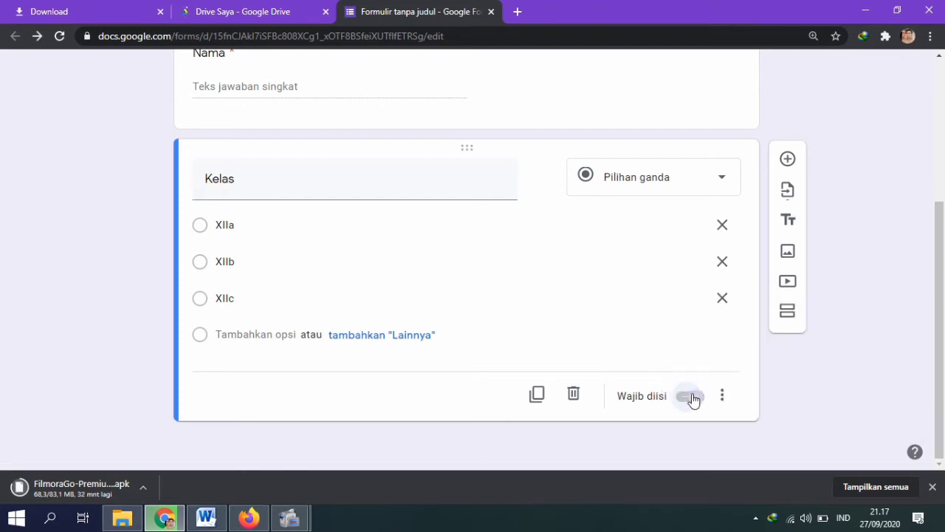
Step: Add a new question below Kelas titled 'Password'
{"action": "left_click", "coordinate": [787, 160]}
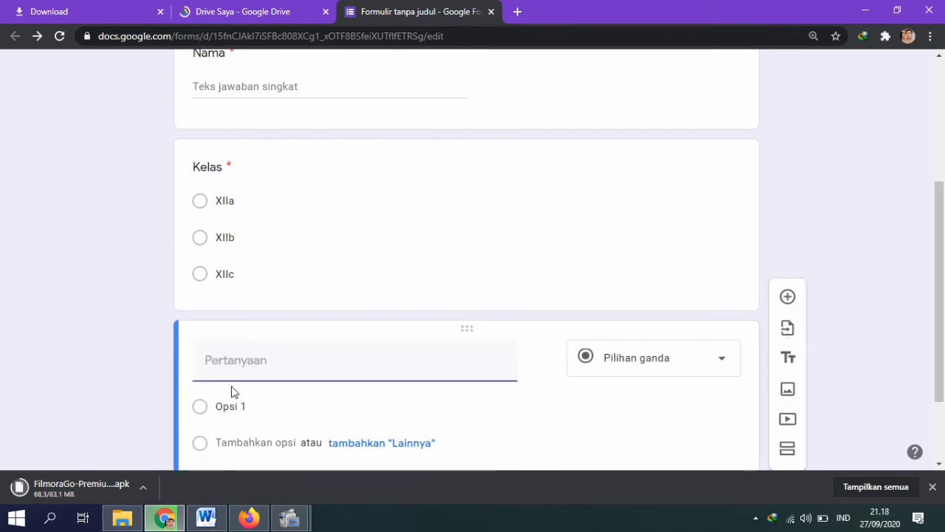
{"action": "key", "text": "Caps_Lock"}
{"action": "type", "text": "P"}
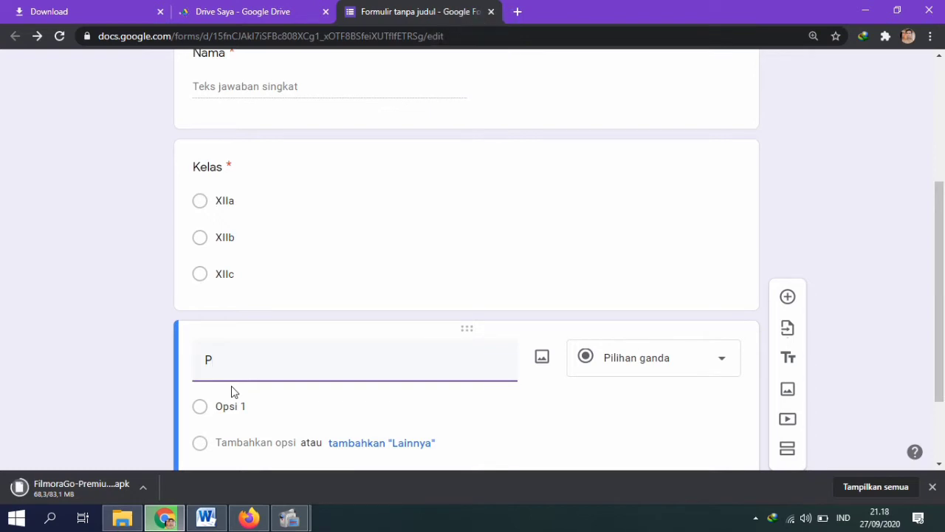
{"action": "type", "text": "A"}
{"action": "key", "text": "BackSpace"}
{"action": "key", "text": "Caps_Lock"}
{"action": "type", "text": "aswoo"}
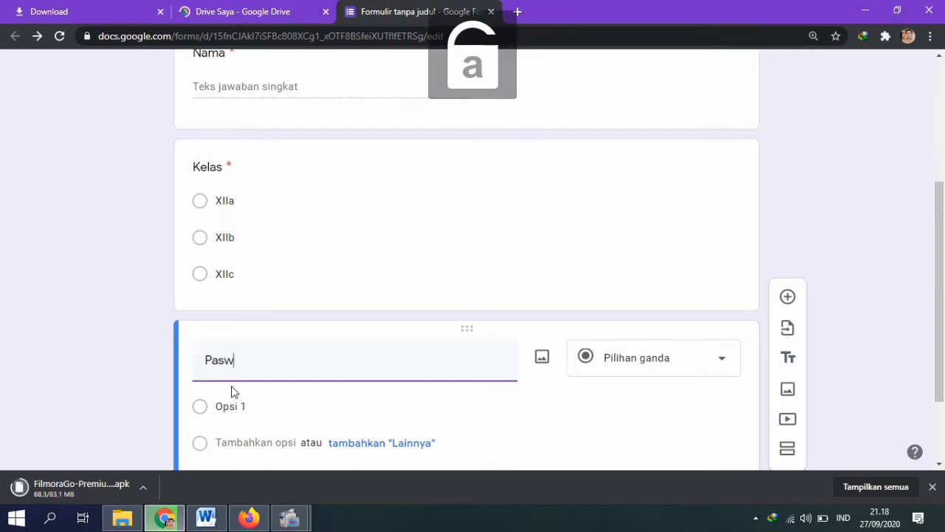
{"action": "key", "text": "BackSpace"}
{"action": "key", "text": "BackSpace"}
{"action": "key", "text": "BackSpace"}
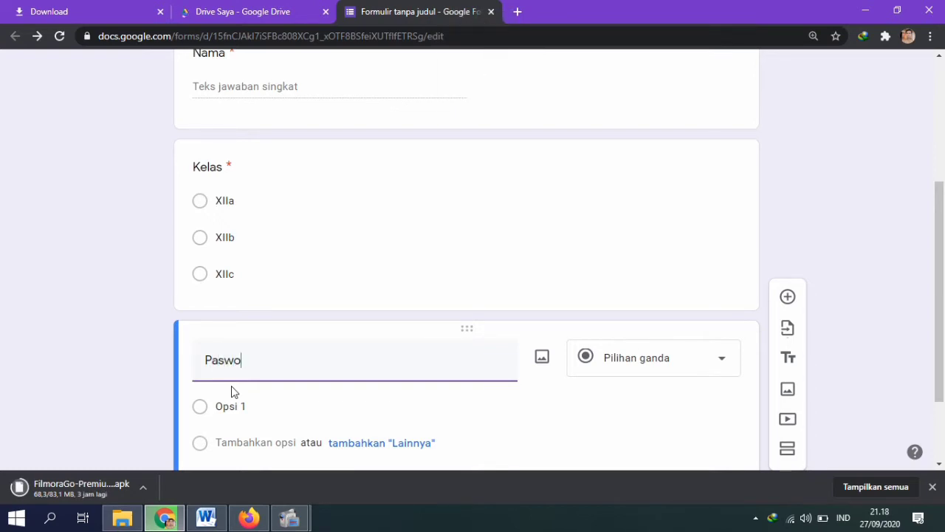
{"action": "type", "text": "sword"}
{"action": "left_click", "coordinate": [672, 361]}
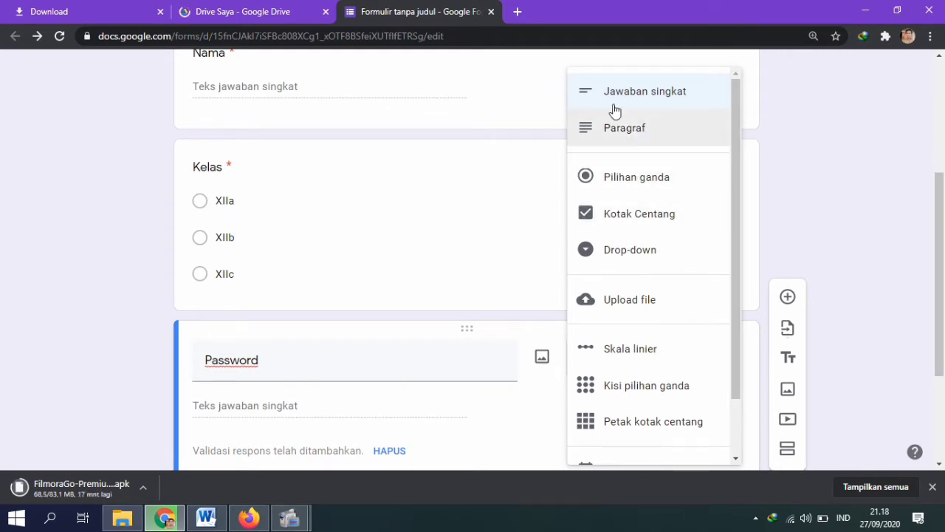
Step: Keep Password as short answer and validate that the answer contains the access word
{"action": "left_click", "coordinate": [942, 260]}
{"action": "scroll", "coordinate": [256, 268], "scroll_direction": "down", "scroll_amount": 2}
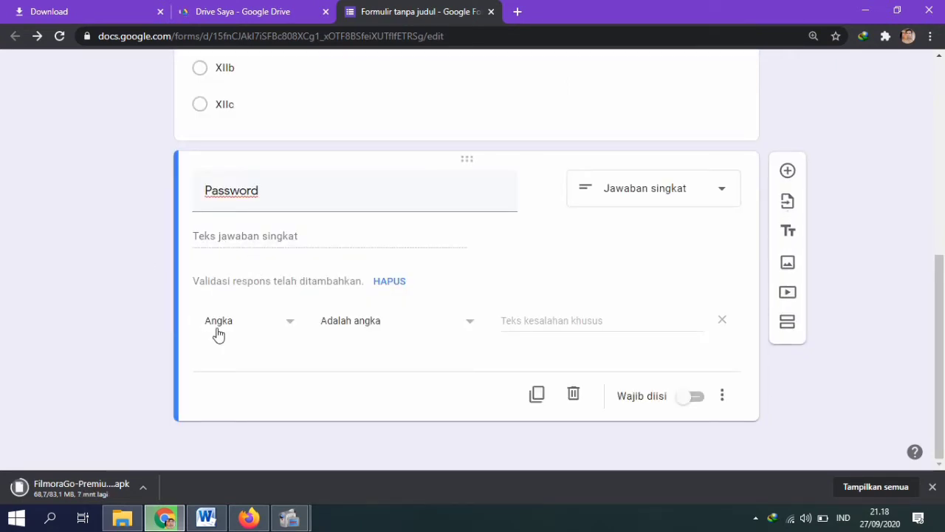
{"action": "left_click", "coordinate": [288, 331]}
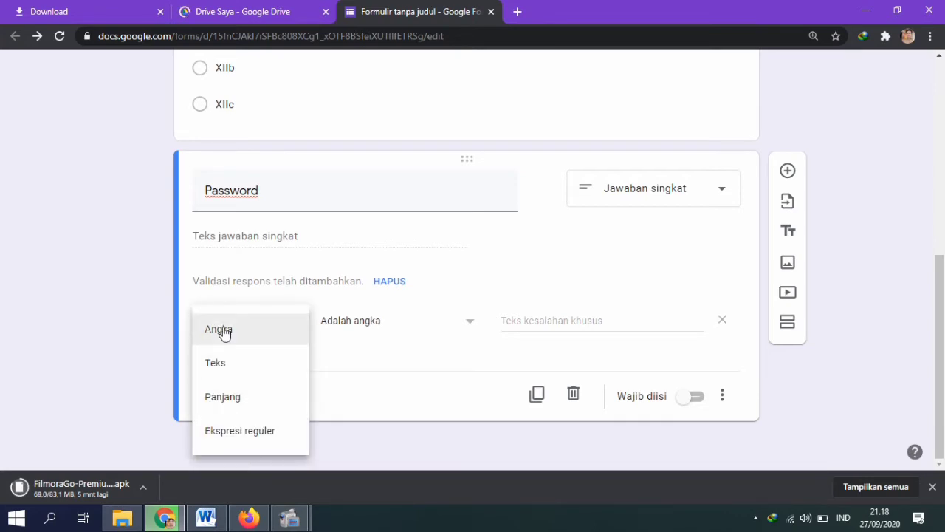
{"action": "left_click", "coordinate": [232, 371]}
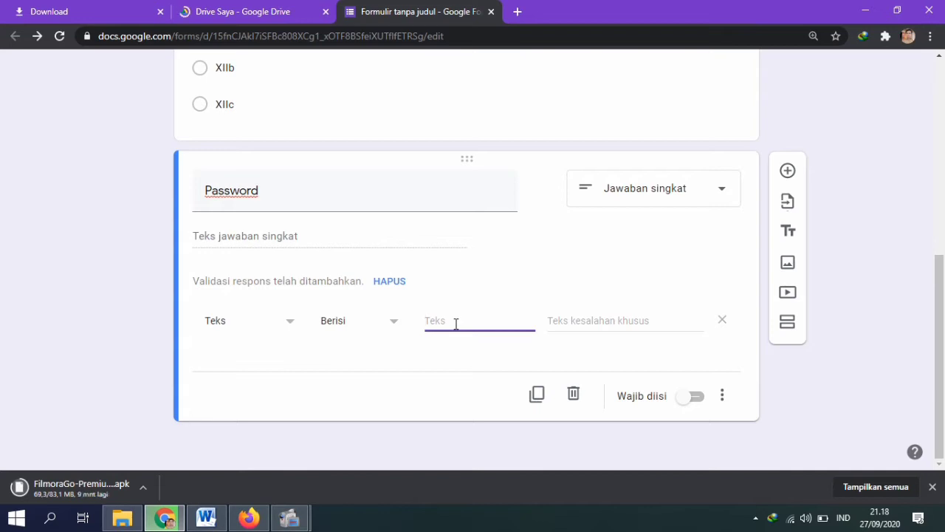
{"action": "type", "text": "kunci1"}
Step: Set a custom wrong-password error message and mark the Password question required
{"action": "left_click", "coordinate": [630, 326]}
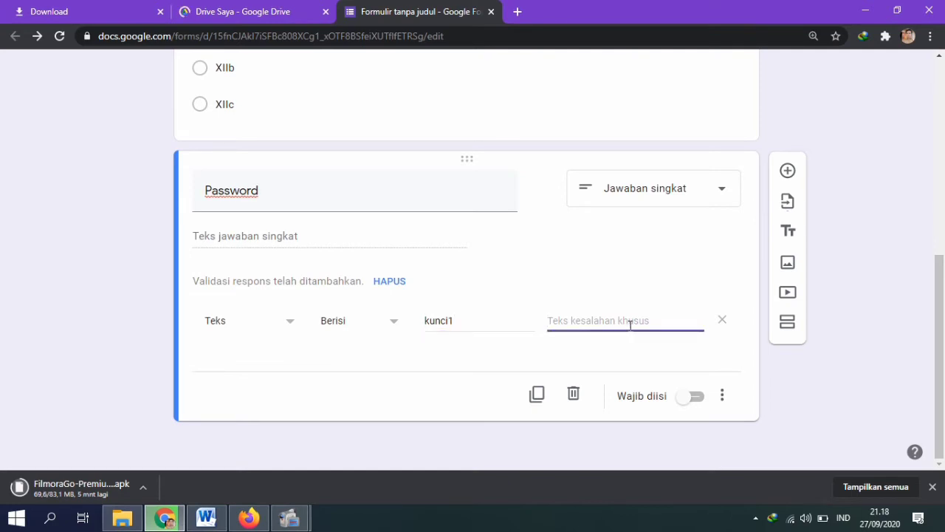
{"action": "key", "text": "Caps_Lock"}
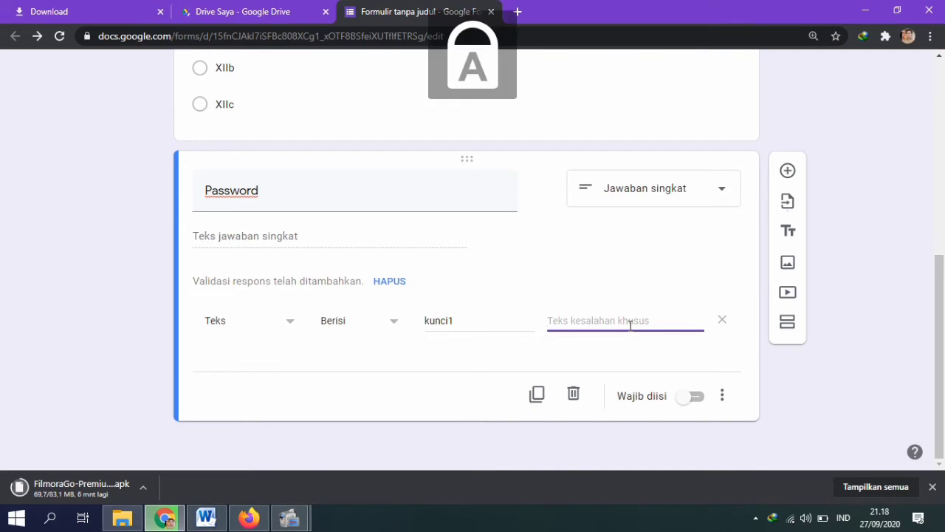
{"action": "key", "text": "Caps_Lock"}
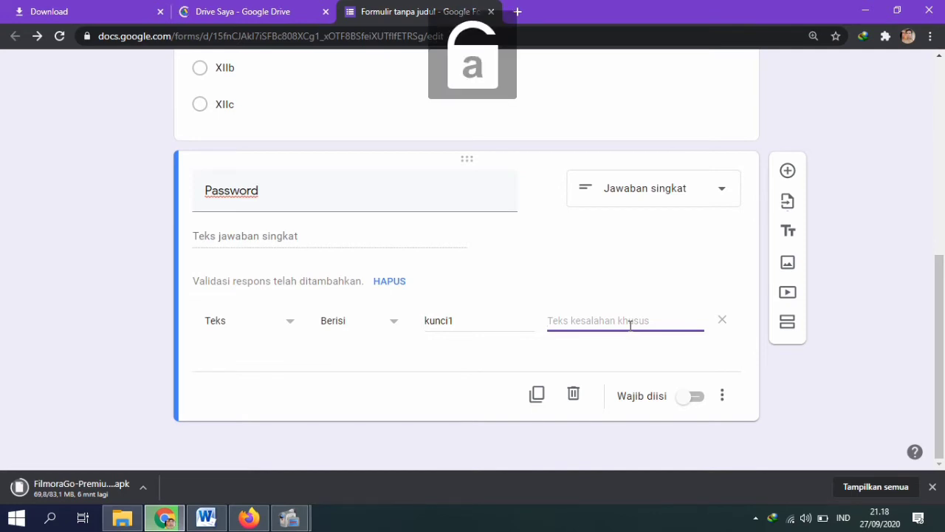
{"action": "type", "text": "m"}
{"action": "key", "text": "BackSpace"}
{"action": "key", "text": "Caps_Lock"}
{"action": "type", "text": "M"}
{"action": "key", "text": "Caps_Lock"}
{"action": "type", "text": "aaf"}
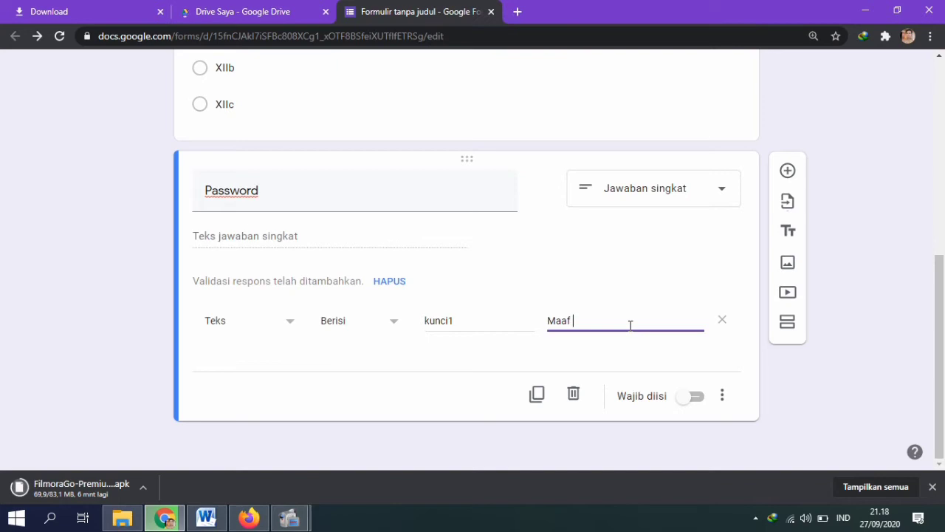
{"action": "key", "text": "Caps_Lock"}
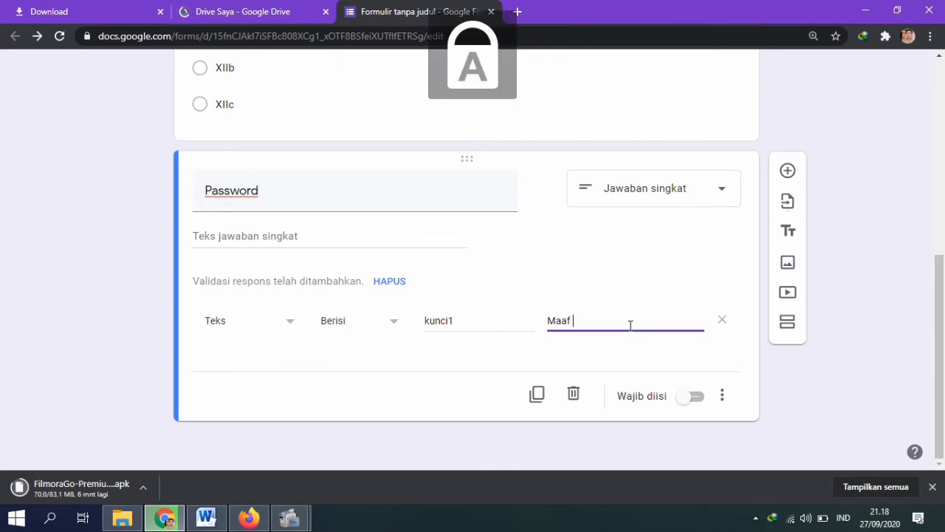
{"action": "type", "text": "P"}
{"action": "key", "text": "Caps_Lock"}
{"action": "type", "text": "asw"}
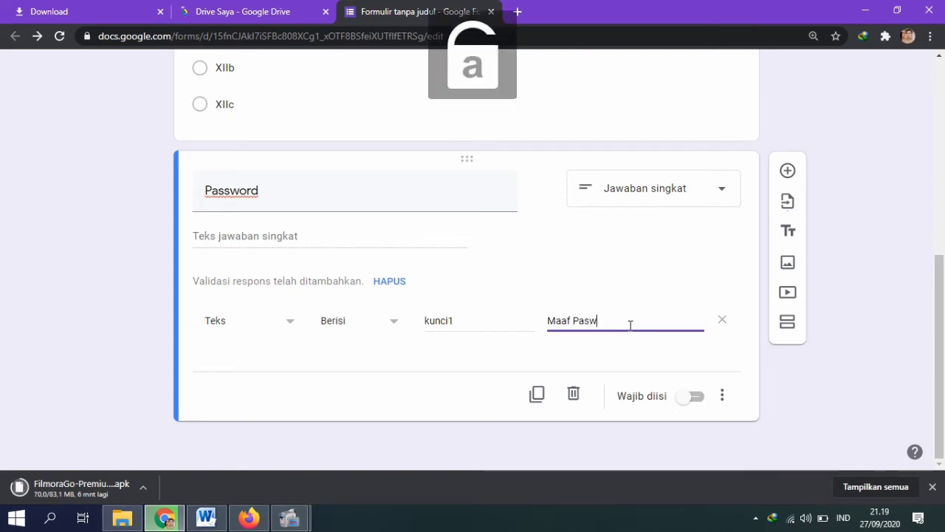
{"action": "key", "text": "BackSpace"}
{"action": "type", "text": "swoo"}
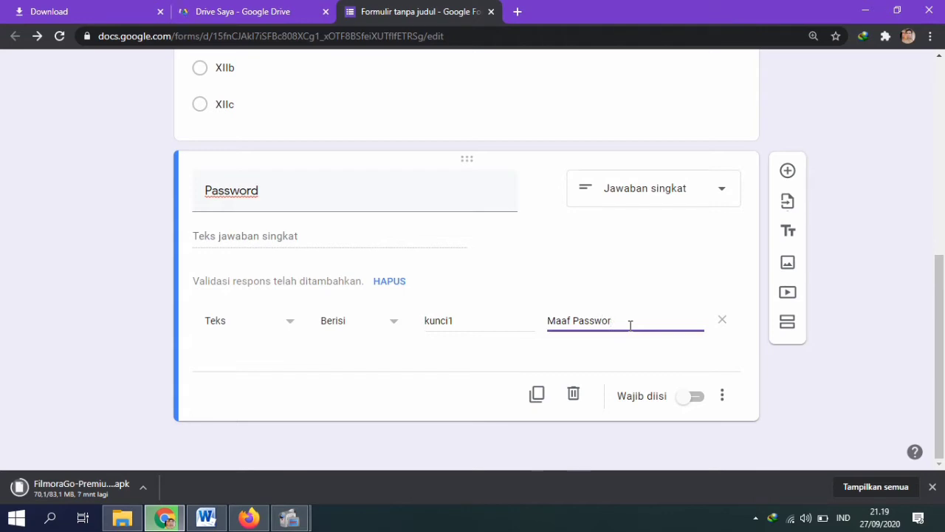
{"action": "type", "text": "d yang anda masuka"}
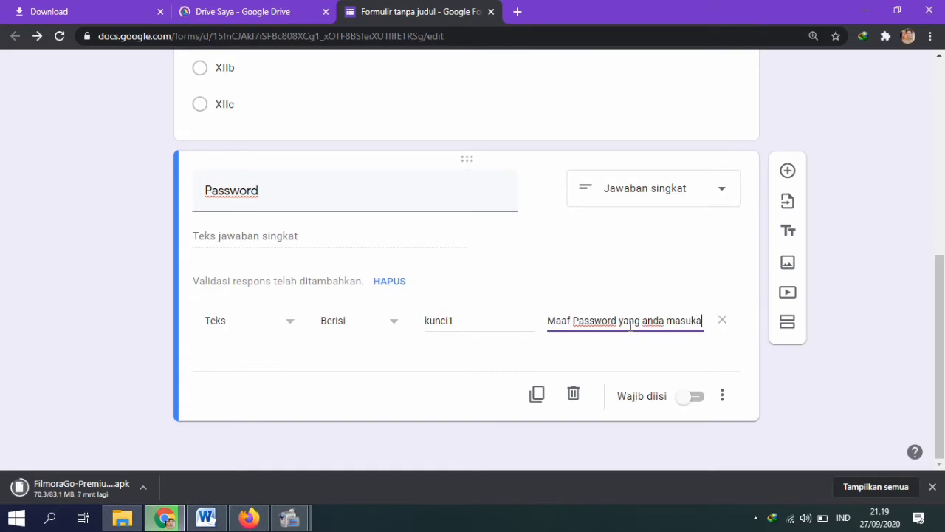
{"action": "type", "text": "n salah, s"}
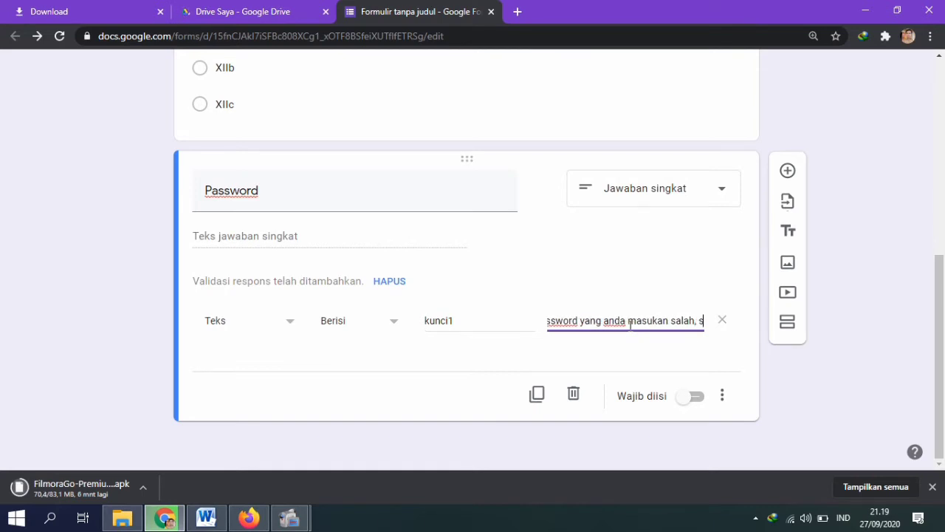
{"action": "type", "text": "ilahkan di"}
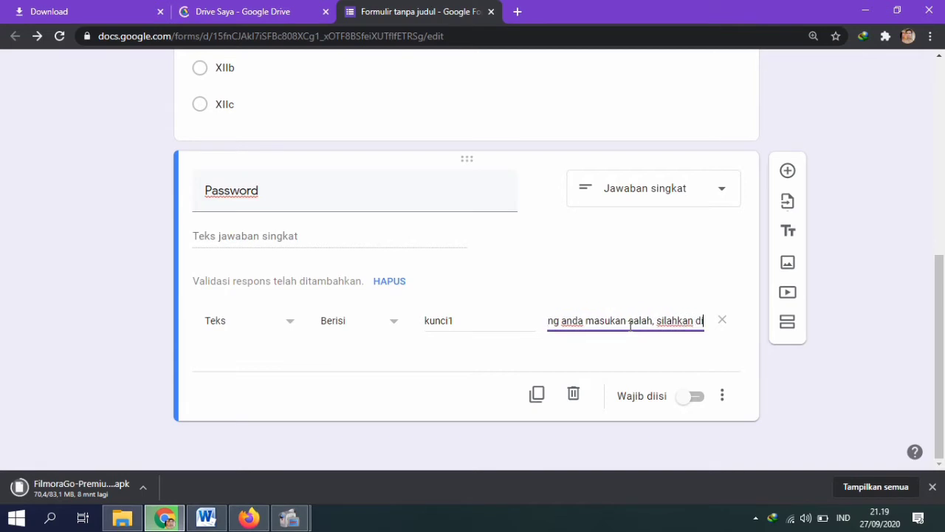
{"action": "type", "text": " coba "}
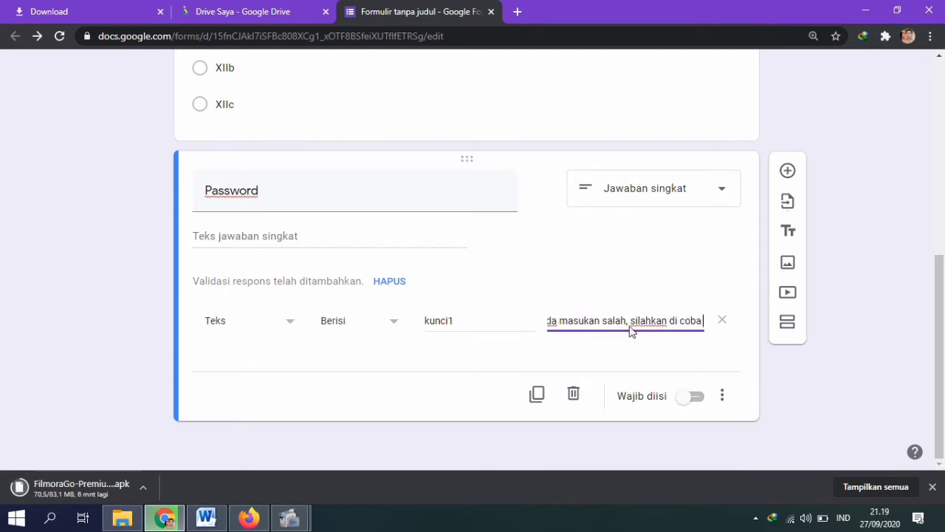
{"action": "type", "text": "lagi !!"}
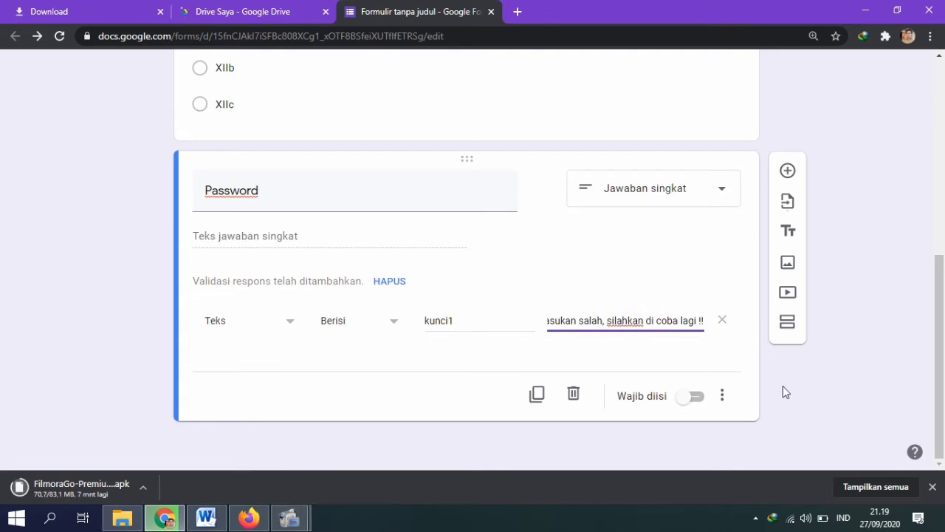
{"action": "left_click", "coordinate": [695, 398]}
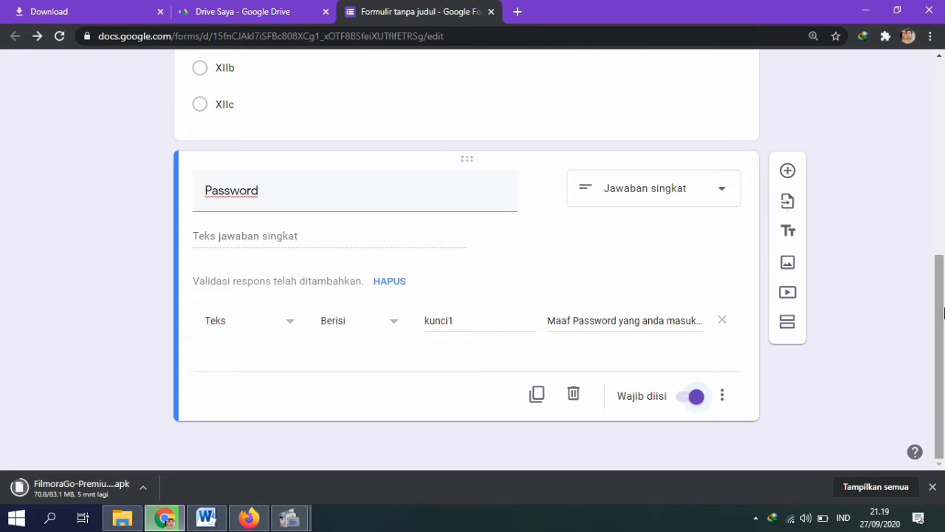
{"action": "left_click_drag", "start_coordinate": [938, 311], "coordinate": [910, 361]}
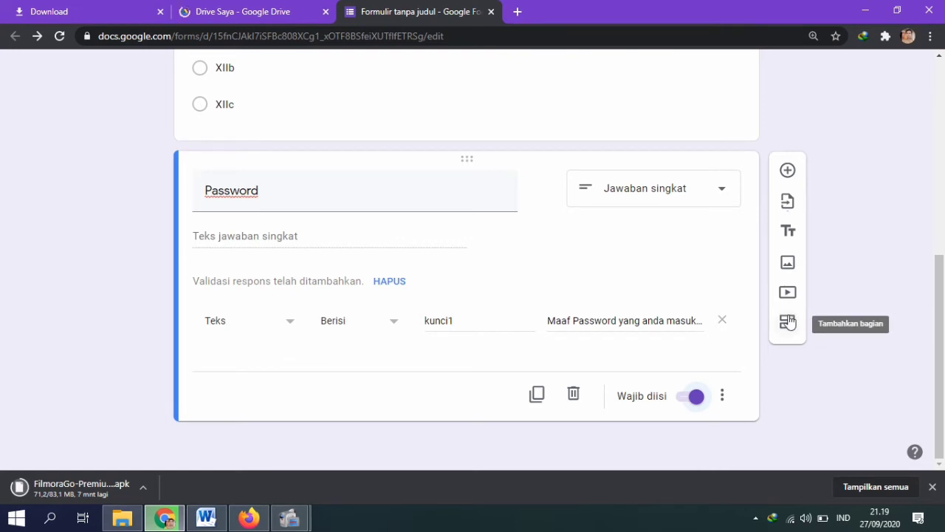
Step: Add a new section titled 'SOAL PILIHAN GANDA'
{"action": "left_click", "coordinate": [788, 323]}
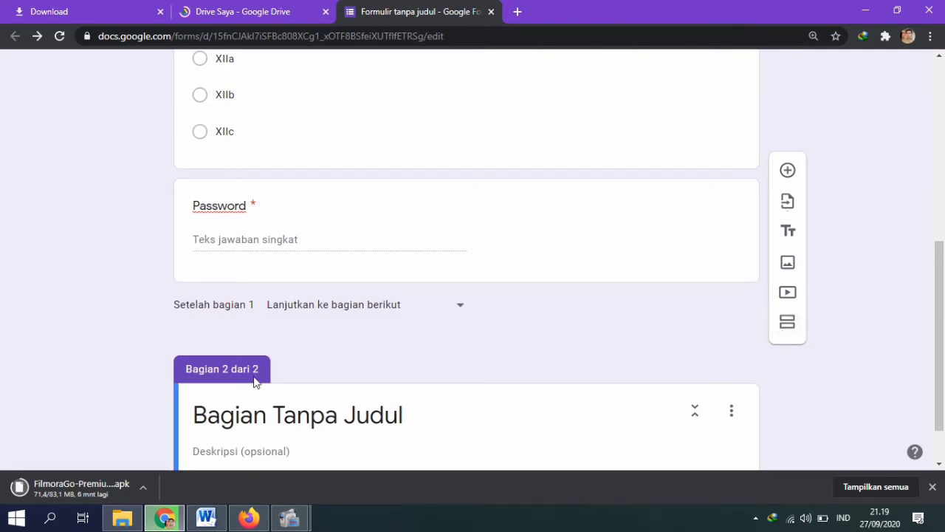
{"action": "left_click_drag", "start_coordinate": [944, 316], "coordinate": [909, 104]}
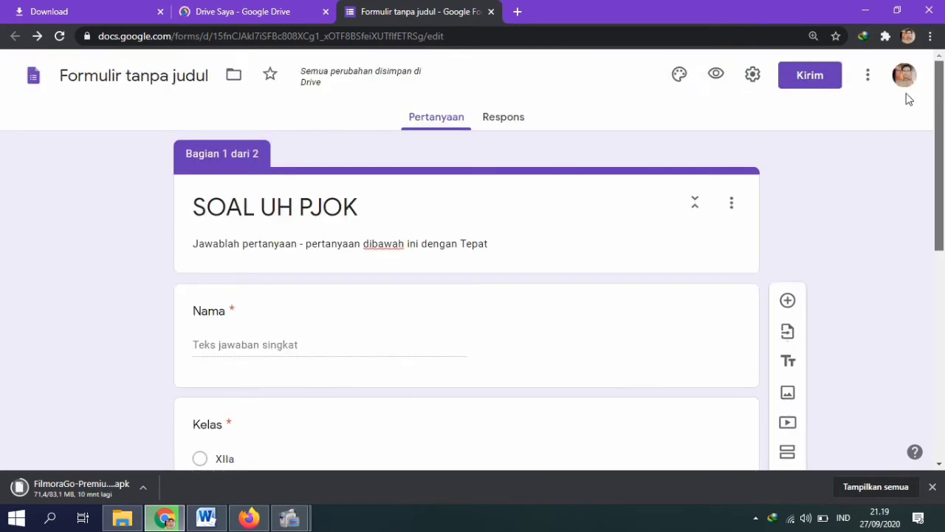
{"action": "scroll", "coordinate": [888, 332], "scroll_direction": "down", "scroll_amount": 6}
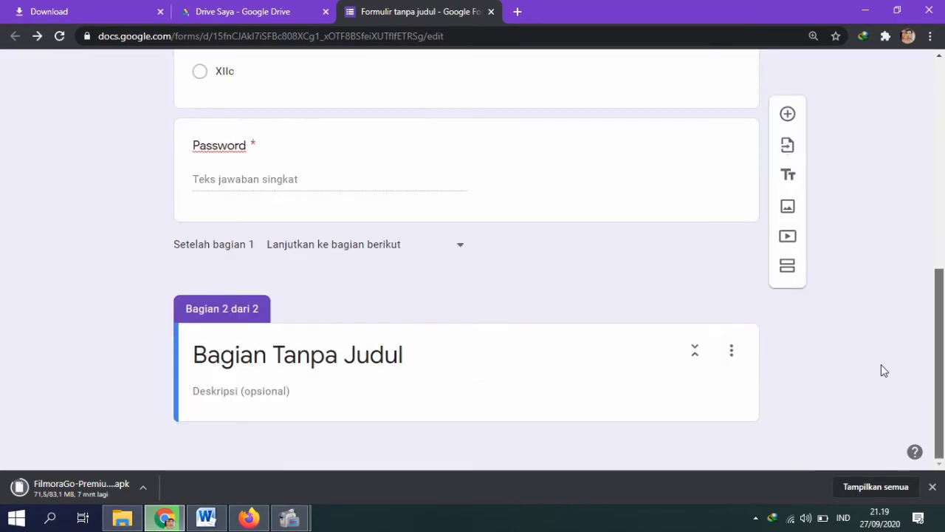
{"action": "left_click", "coordinate": [417, 364]}
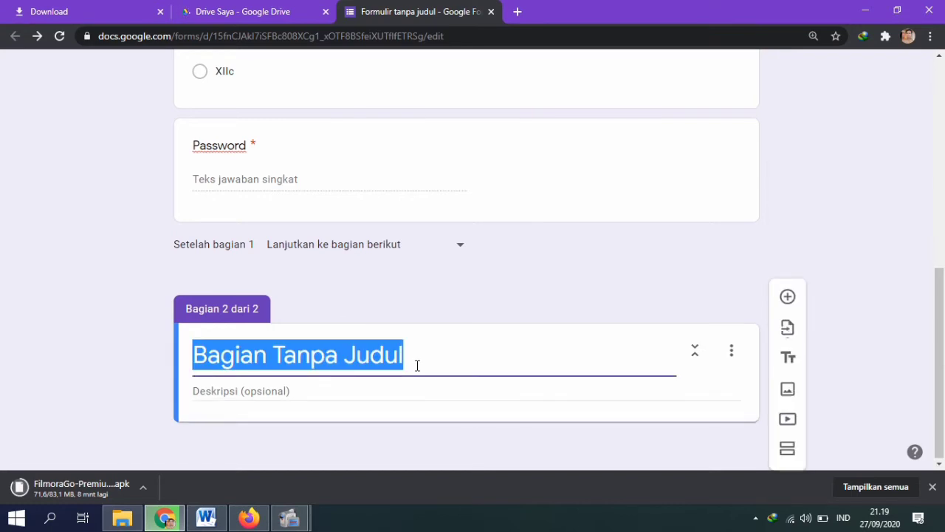
{"action": "key", "text": "Caps_Lock"}
{"action": "type", "text": "S"}
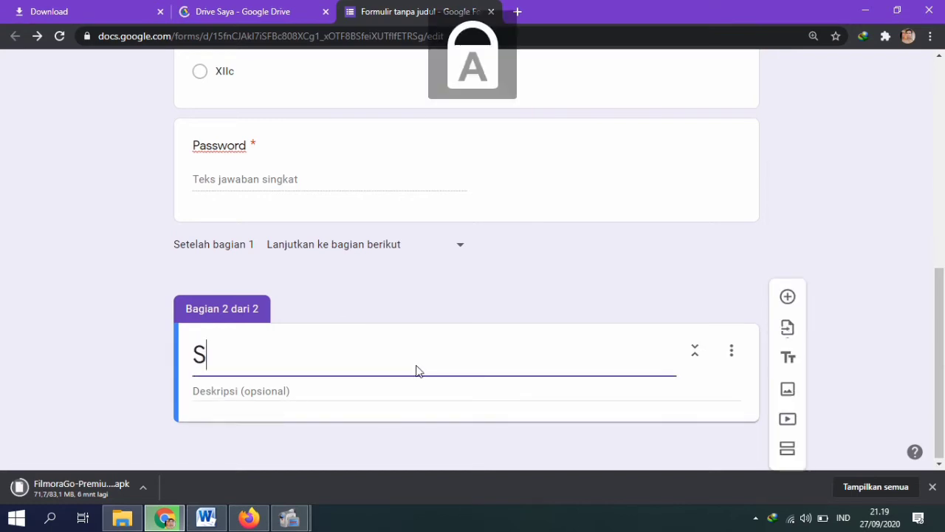
{"action": "type", "text": "OAL P"}
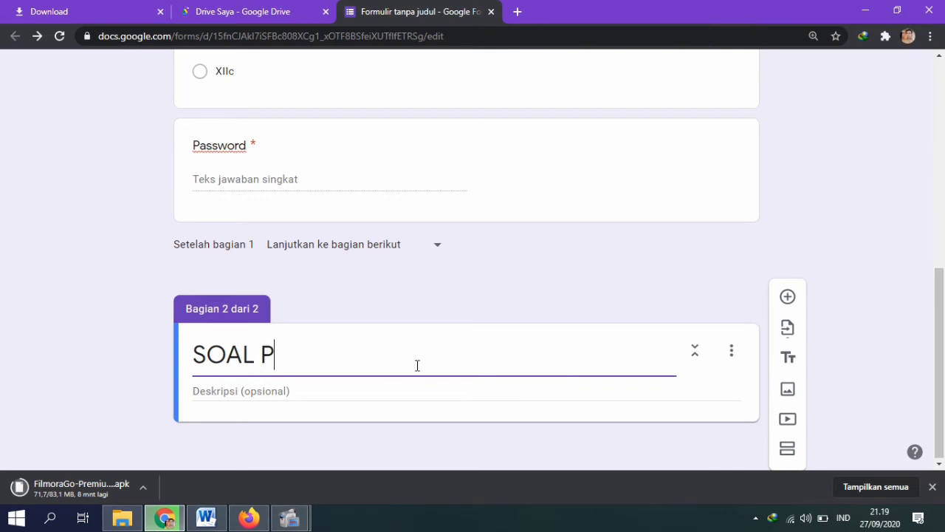
{"action": "type", "text": "ILIHAN GANDA"}
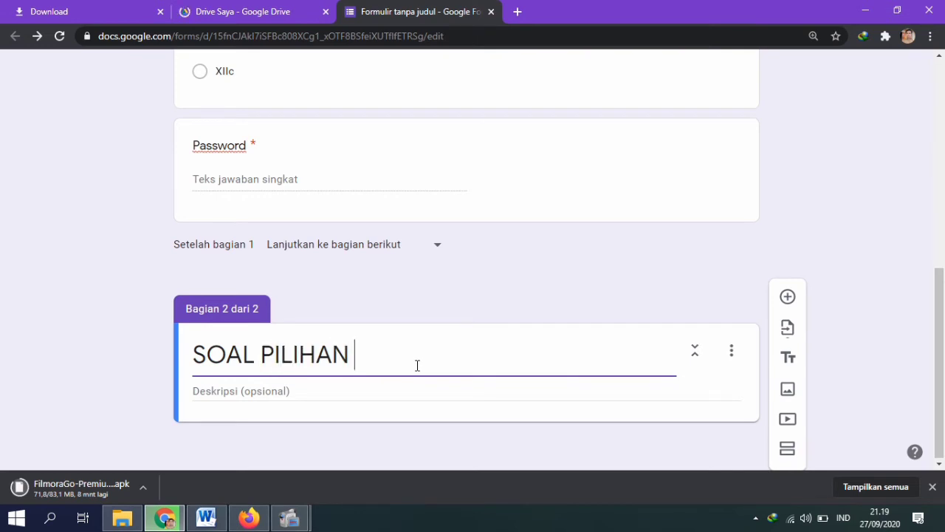
Step: Describe the section as choosing answer a, b, c or d, and add a blank question
{"action": "left_click", "coordinate": [351, 392]}
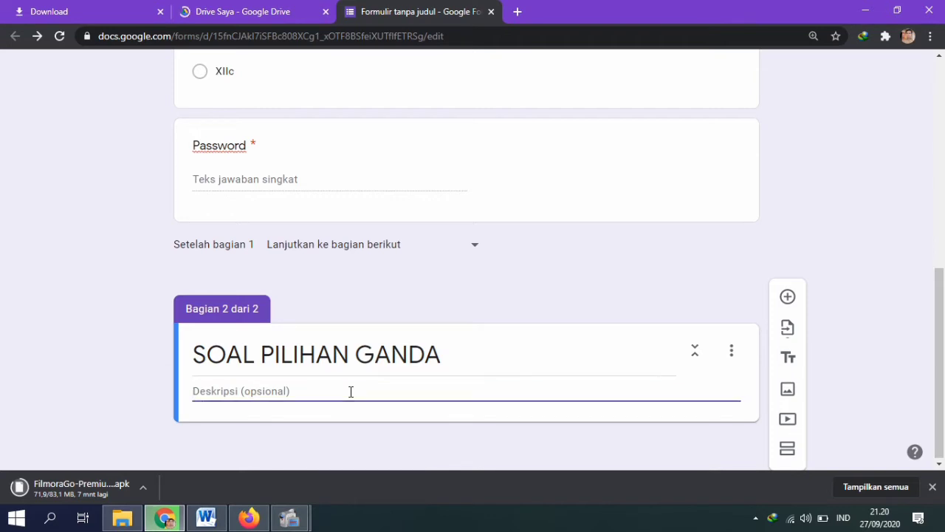
{"action": "type", "text": "Pilihla"}
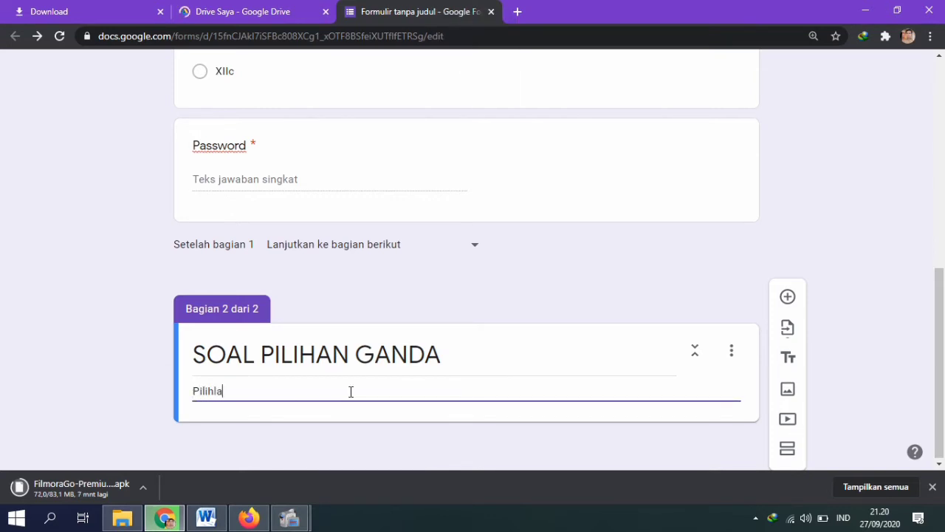
{"action": "type", "text": "h salah satu ja"}
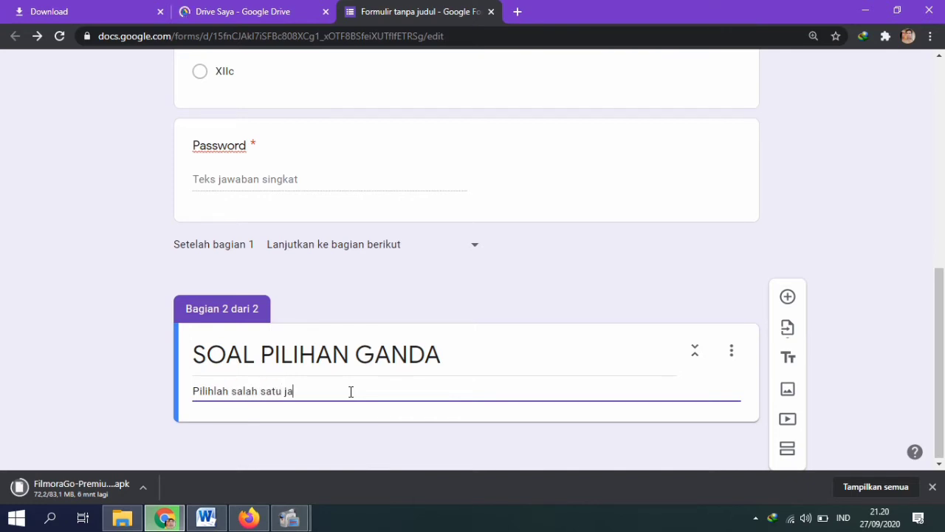
{"action": "type", "text": "waba"}
{"action": "type", "text": "n a,b,c dan "}
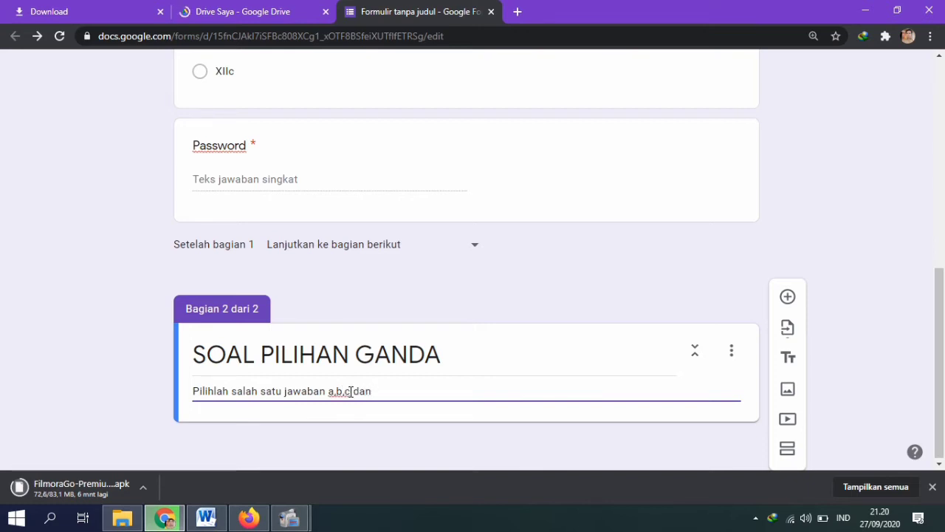
{"action": "type", "text": "d dibawah "}
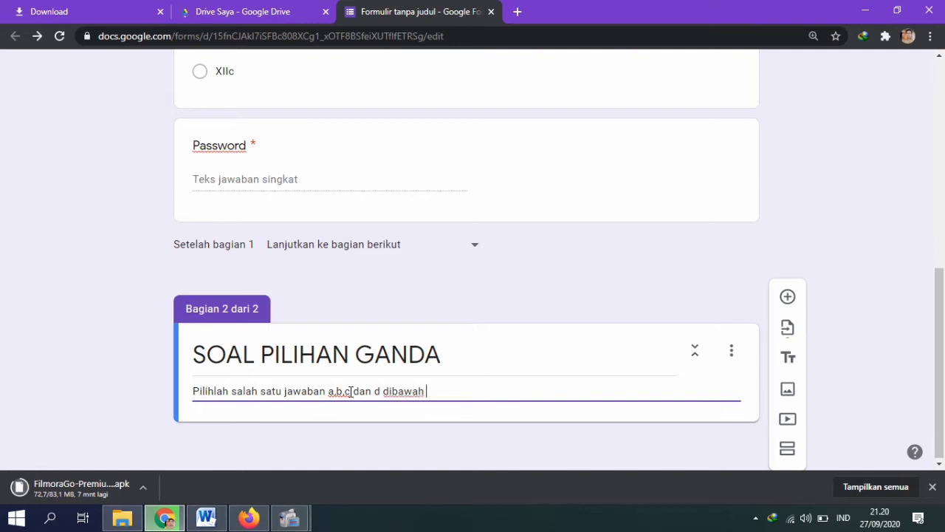
{"action": "type", "text": "ini yang dian"}
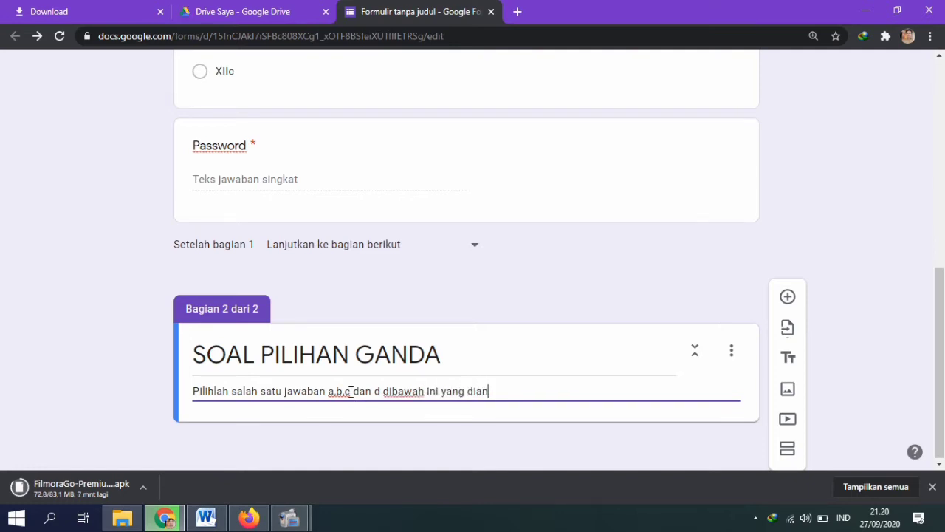
{"action": "type", "text": "ggap benar"}
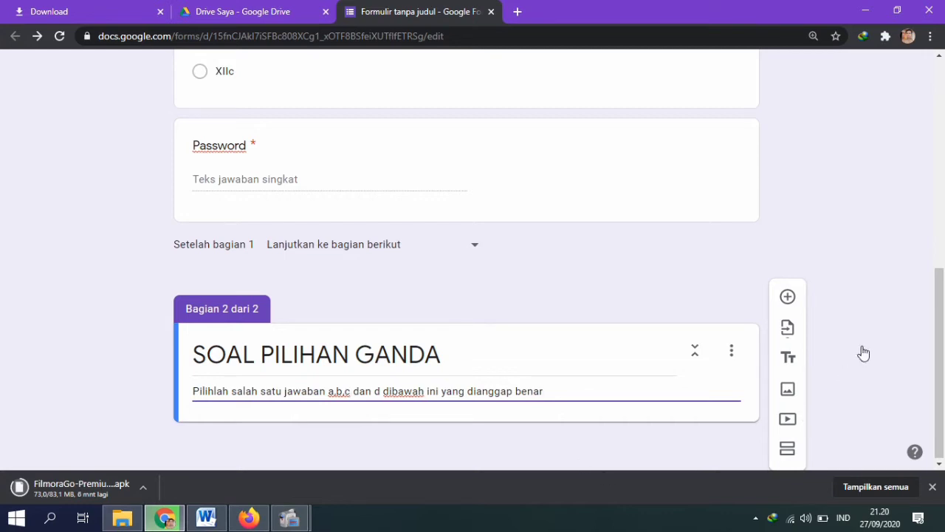
{"action": "left_click_drag", "start_coordinate": [941, 319], "coordinate": [944, 396]}
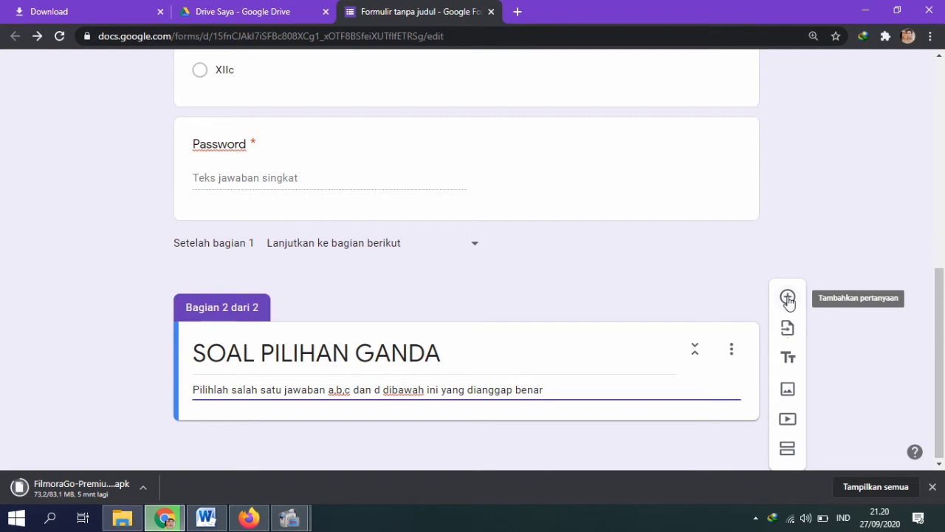
{"action": "left_click", "coordinate": [788, 299]}
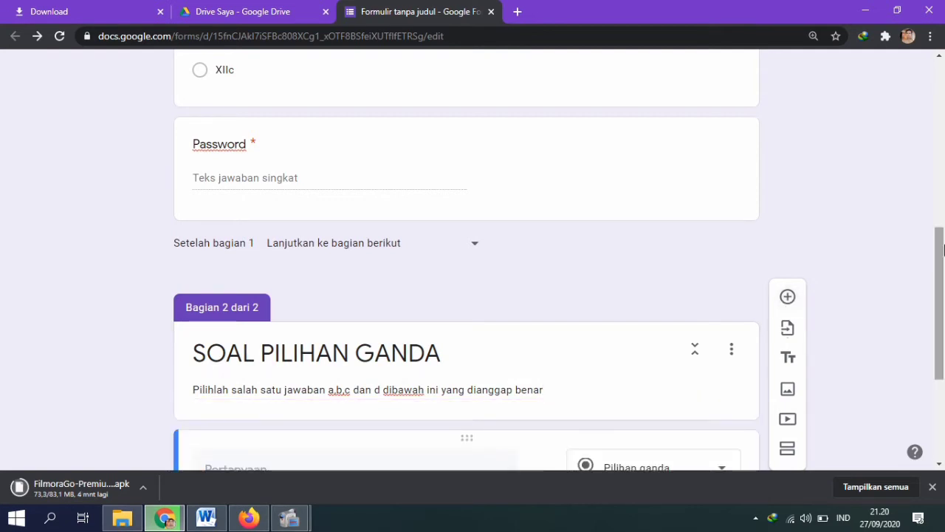
{"action": "left_click_drag", "start_coordinate": [944, 249], "coordinate": [944, 328]}
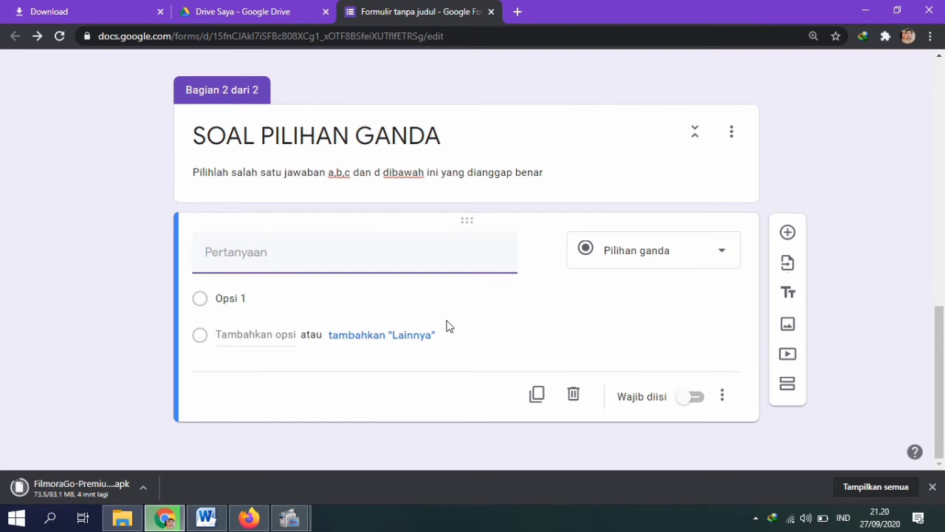
{"action": "left_click", "coordinate": [206, 517]}
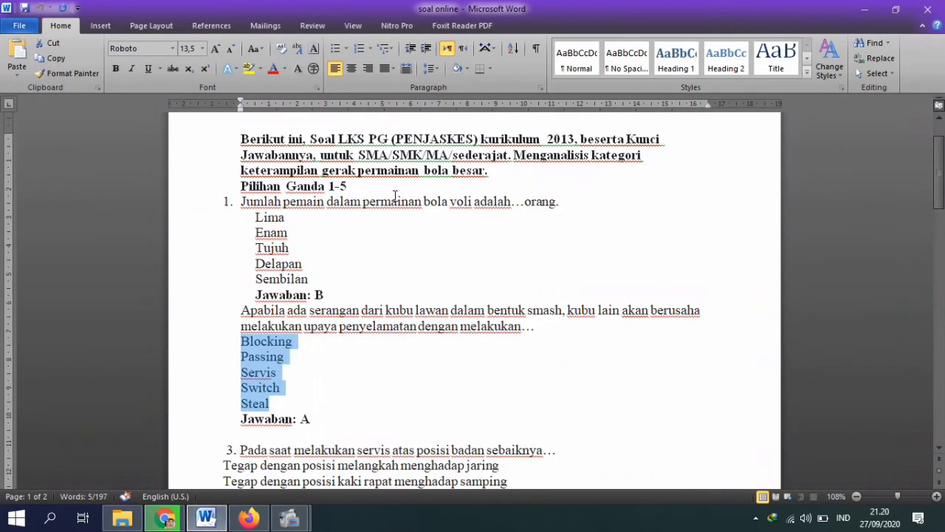
Step: Copy question 1 about the number of volleyball players from Word, then return to Google Forms
{"action": "left_click_drag", "start_coordinate": [563, 199], "coordinate": [239, 203]}
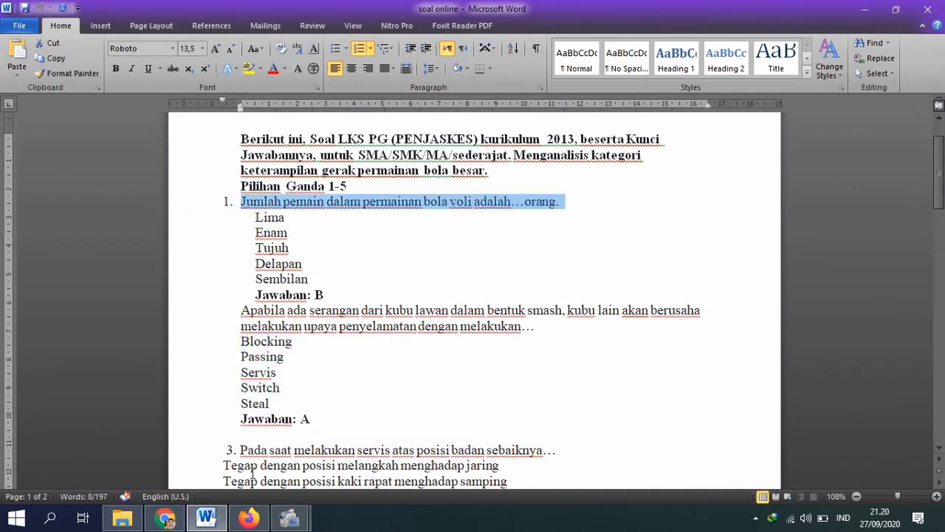
{"action": "left_click", "coordinate": [248, 518]}
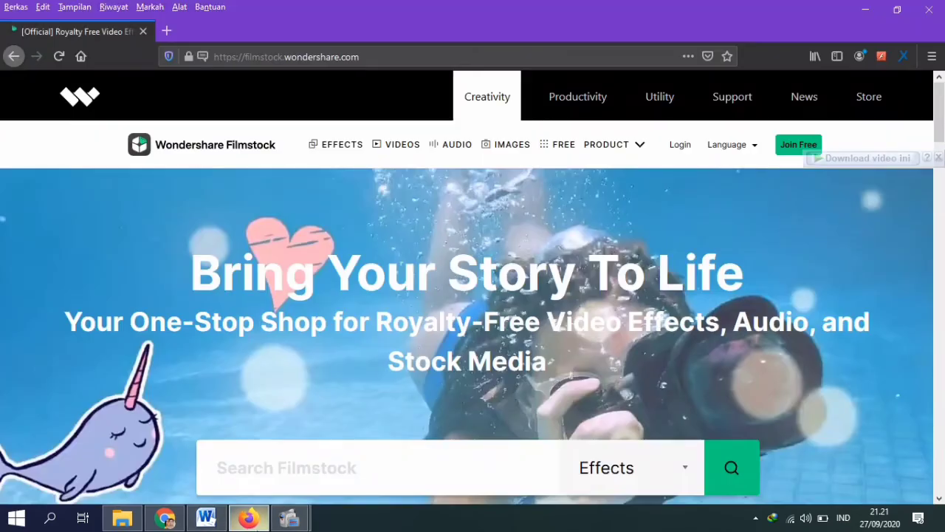
{"action": "left_click", "coordinate": [190, 523]}
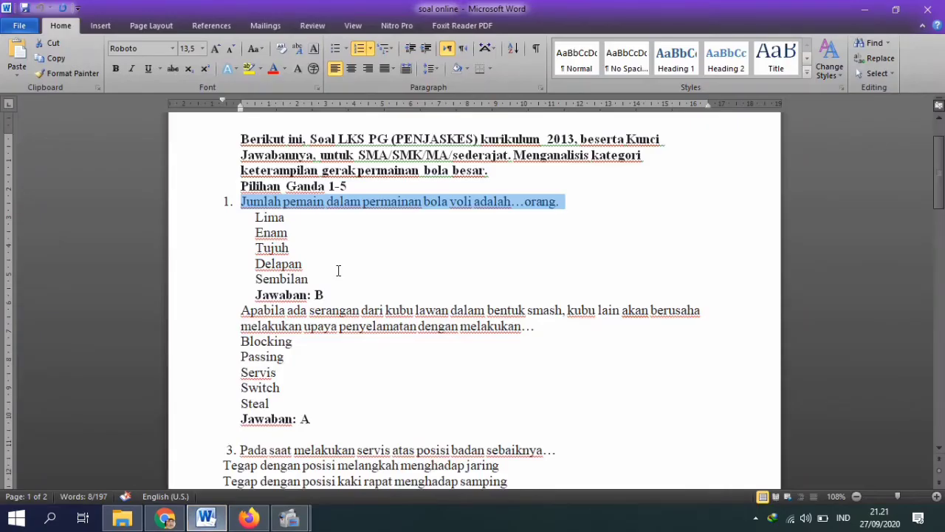
{"action": "mouse_move", "coordinate": [251, 521]}
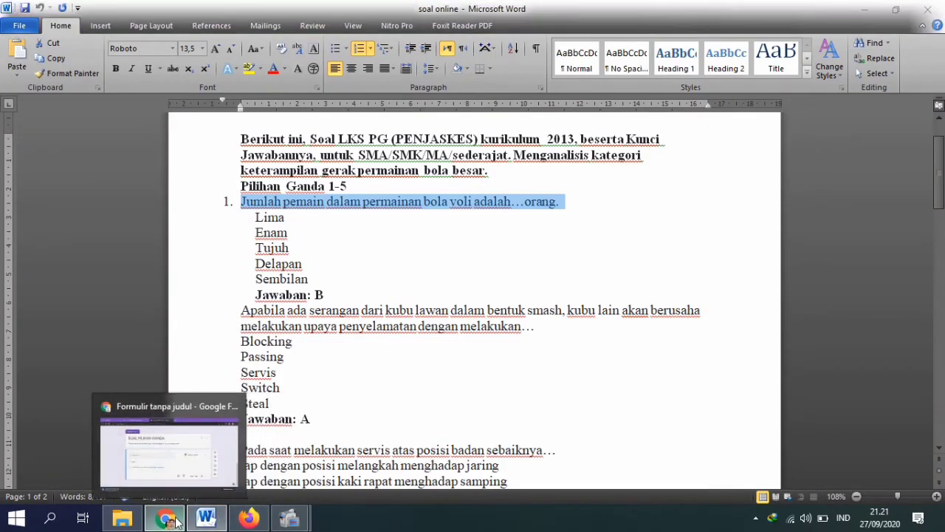
{"action": "left_click", "coordinate": [165, 518]}
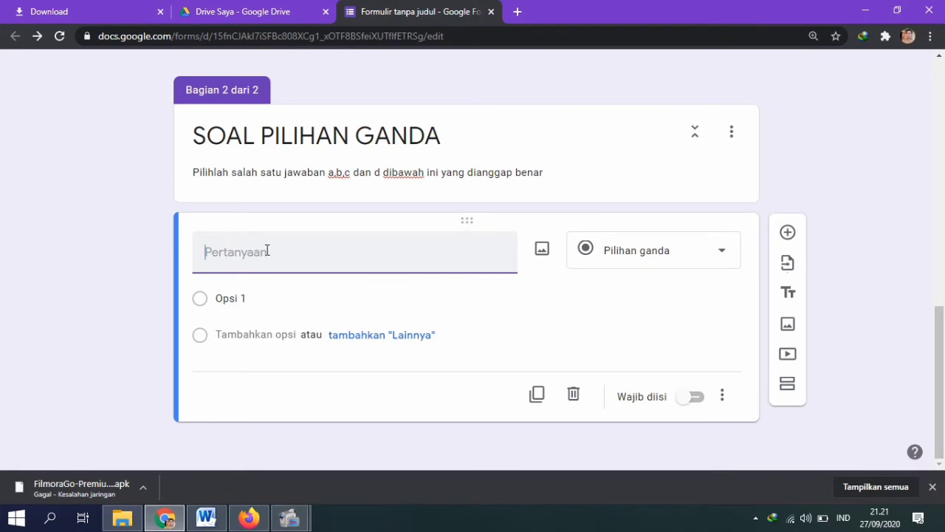
Step: Paste '1. Jumlah pemain dalam permainan bola voli adalah...orang.' as the question text
{"action": "type", "text": "1.\tJumlah pemain dalam permainan bola voli adalah...orang."}
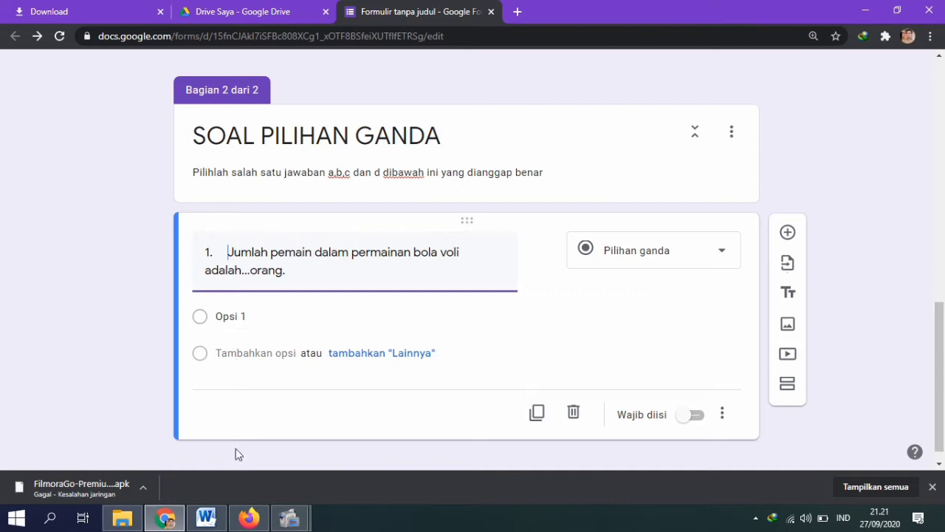
Step: Copy the answer choices Lima through Sembilan from Word, undoing the accidental 'a.' edit
{"action": "left_click", "coordinate": [215, 522]}
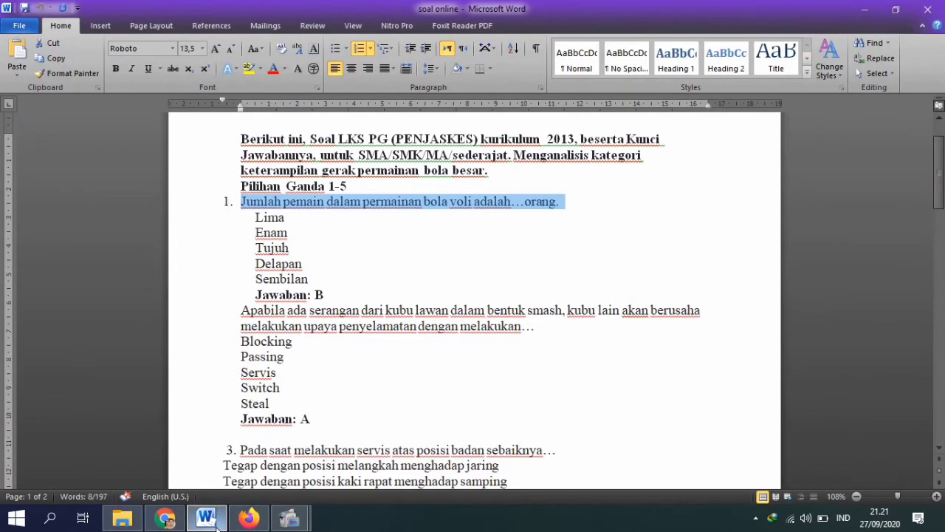
{"action": "left_click_drag", "start_coordinate": [257, 218], "coordinate": [334, 283]}
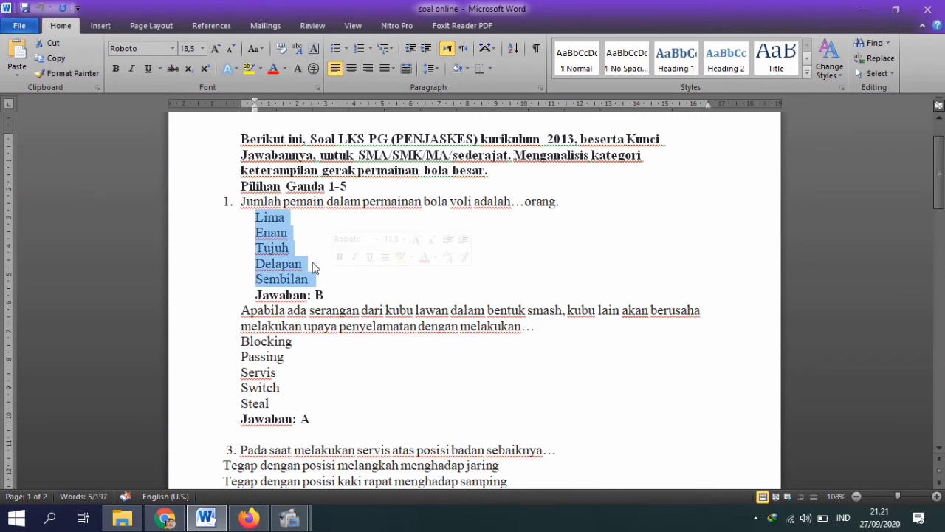
{"action": "left_click", "coordinate": [254, 219]}
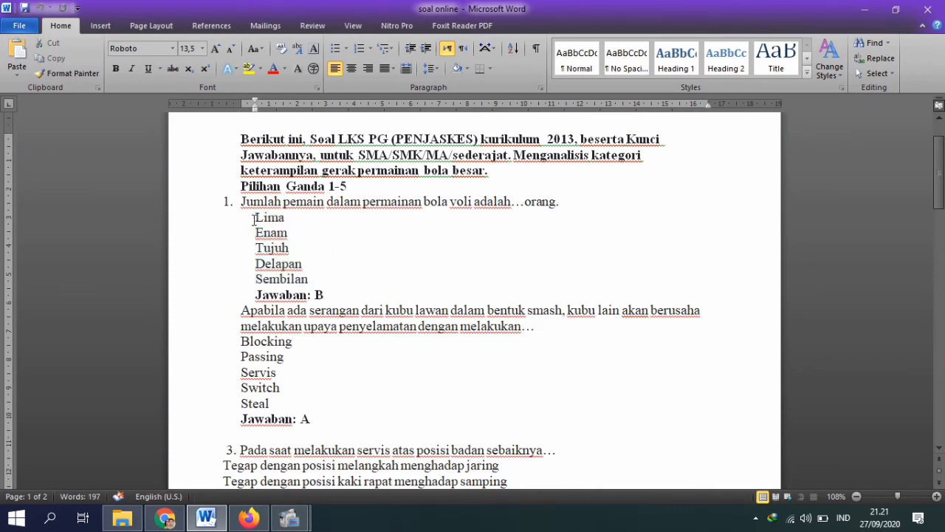
{"action": "type", "text": "a."}
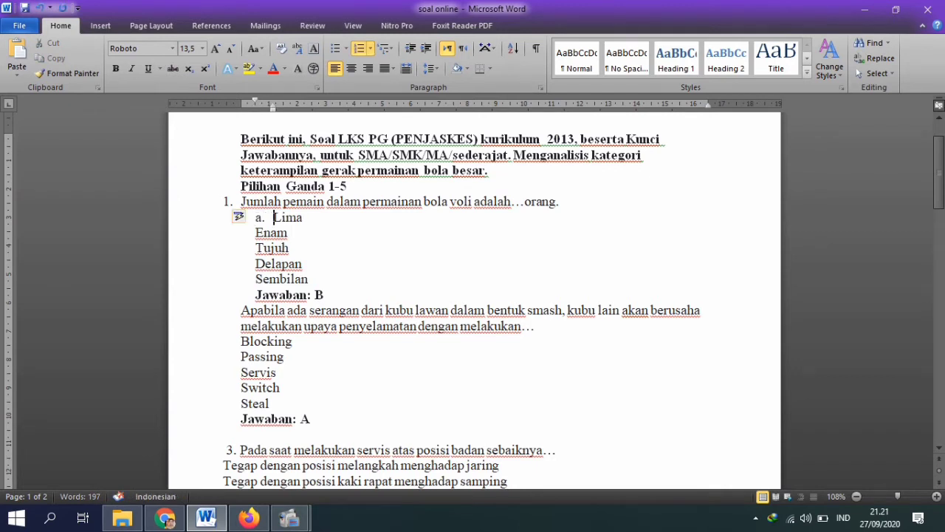
{"action": "key", "text": "ctrl+z"}
{"action": "key", "text": "BackSpace"}
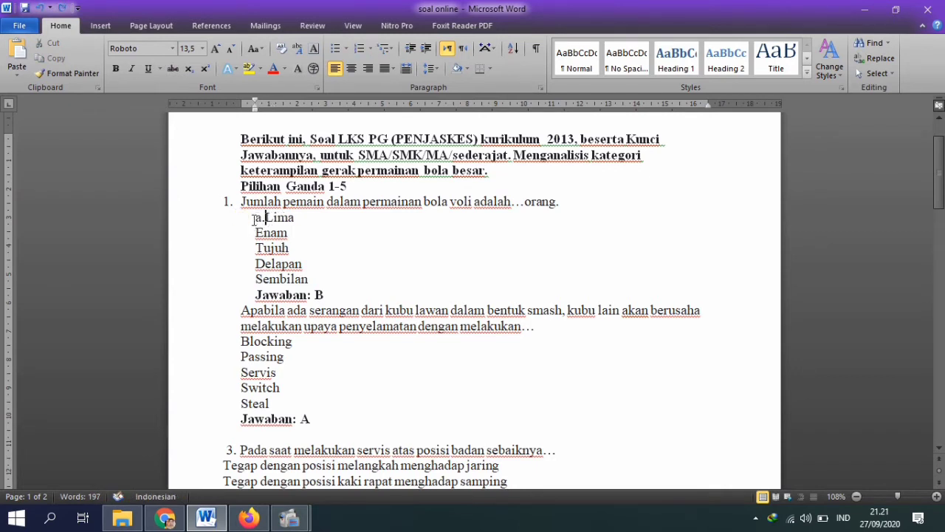
{"action": "key", "text": "BackSpace"}
{"action": "key", "text": "BackSpace"}
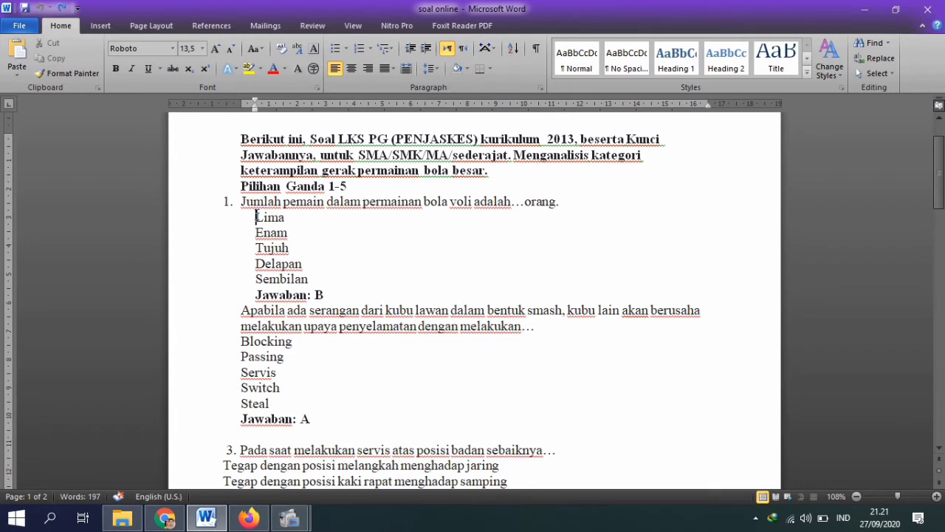
{"action": "left_click_drag", "start_coordinate": [255, 217], "coordinate": [352, 277]}
{"action": "key", "text": "ctrl+c"}
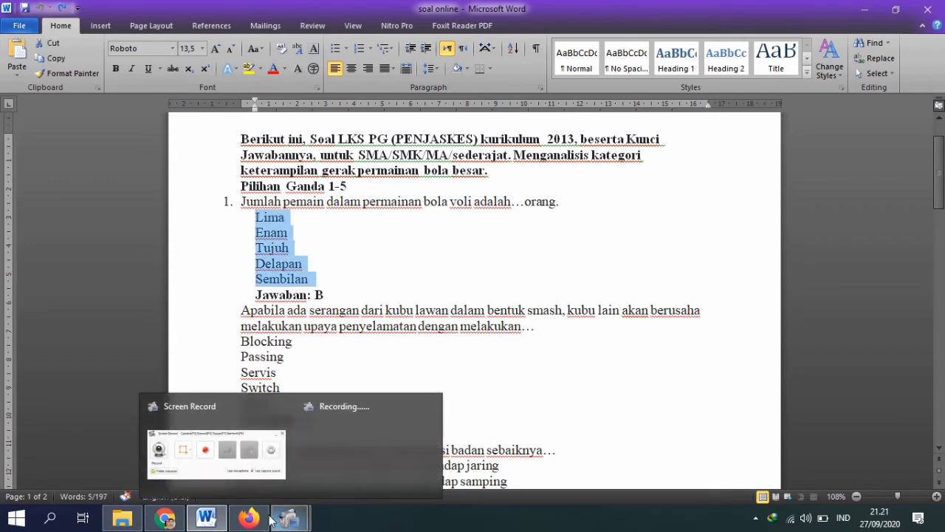
{"action": "left_click", "coordinate": [165, 519]}
Step: Paste Lima, Enam, Tujuh, Delapan and Sembilan as question 1's options and make it required
{"action": "left_click", "coordinate": [263, 316]}
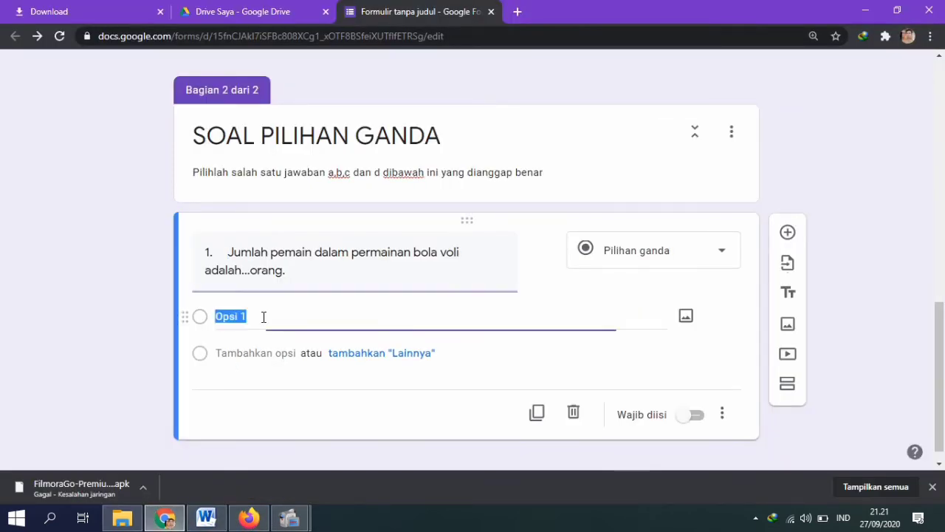
{"action": "left_click", "coordinate": [202, 322]}
{"action": "left_click", "coordinate": [202, 322]}
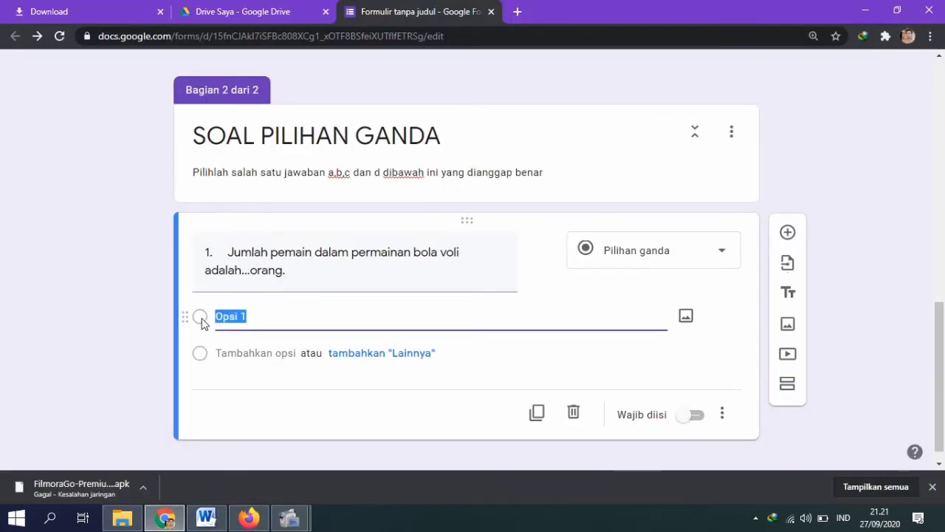
{"action": "key", "text": "ctrl+v"}
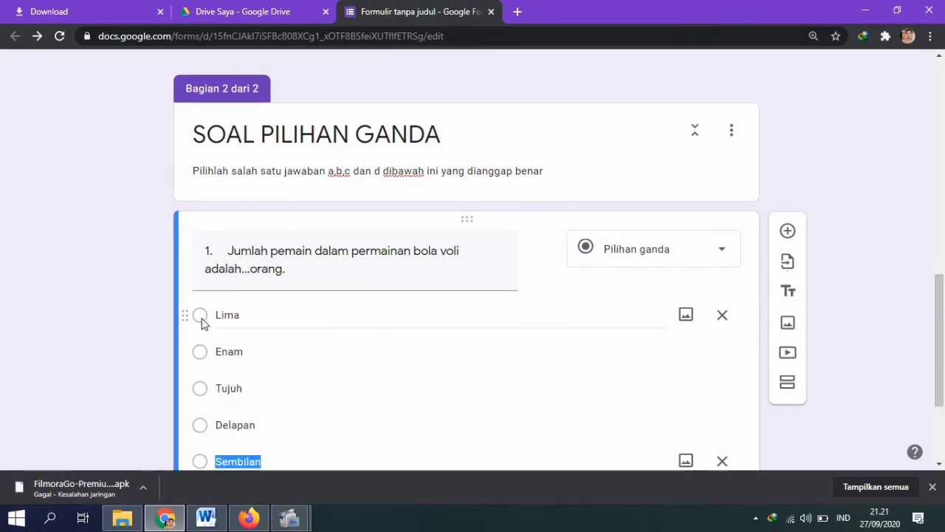
{"action": "scroll", "coordinate": [943, 317], "scroll_direction": "down", "scroll_amount": 2}
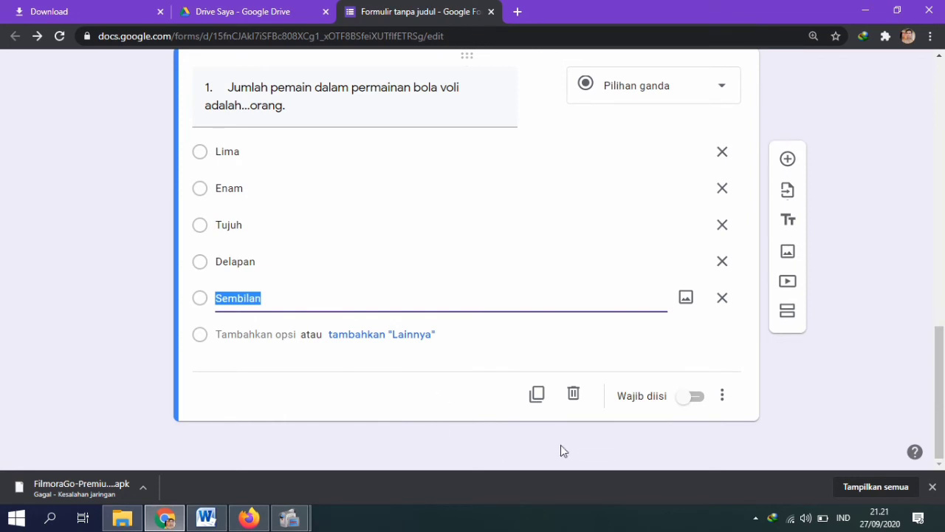
{"action": "left_click", "coordinate": [688, 401]}
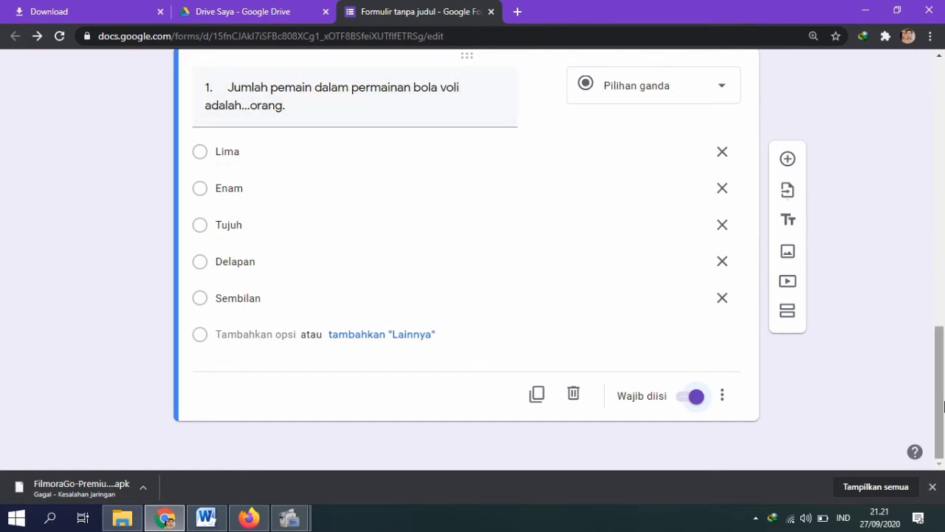
{"action": "left_click_drag", "start_coordinate": [940, 394], "coordinate": [939, 129]}
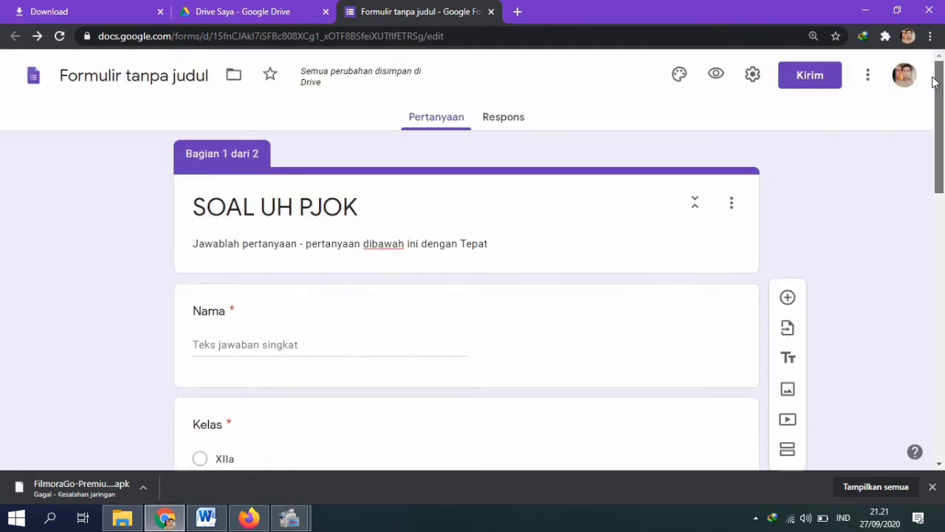
Step: Turn on 'Batasi ke 1 tanggapan' in the form settings, then view the Presentasi settings
{"action": "left_click", "coordinate": [755, 74]}
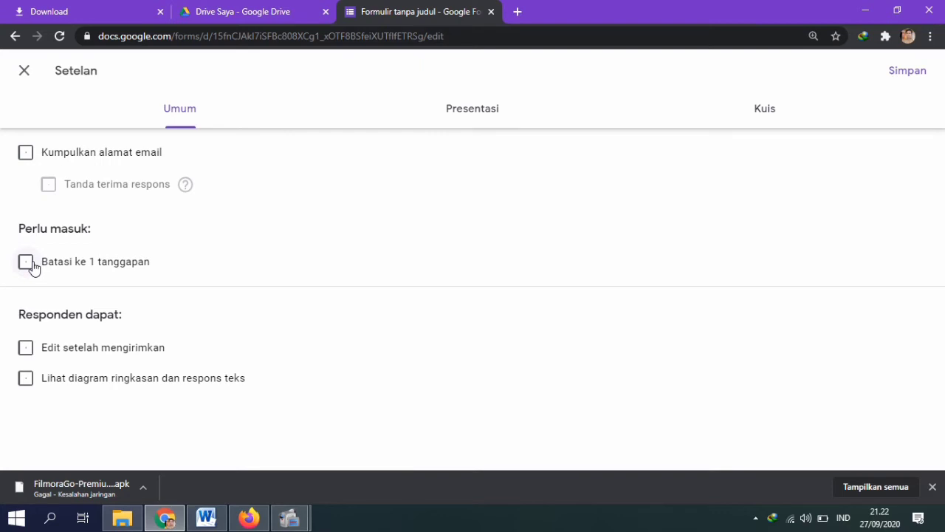
{"action": "left_click", "coordinate": [25, 262]}
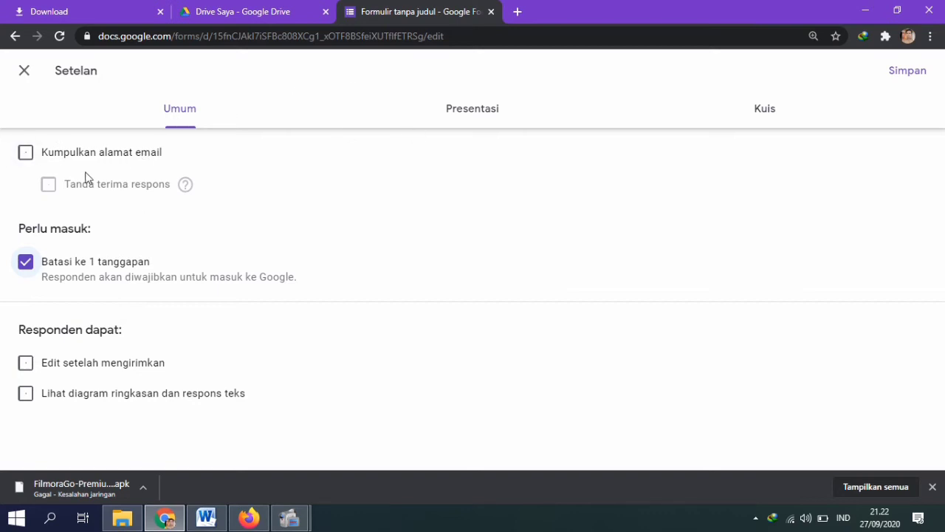
{"action": "left_click", "coordinate": [472, 121]}
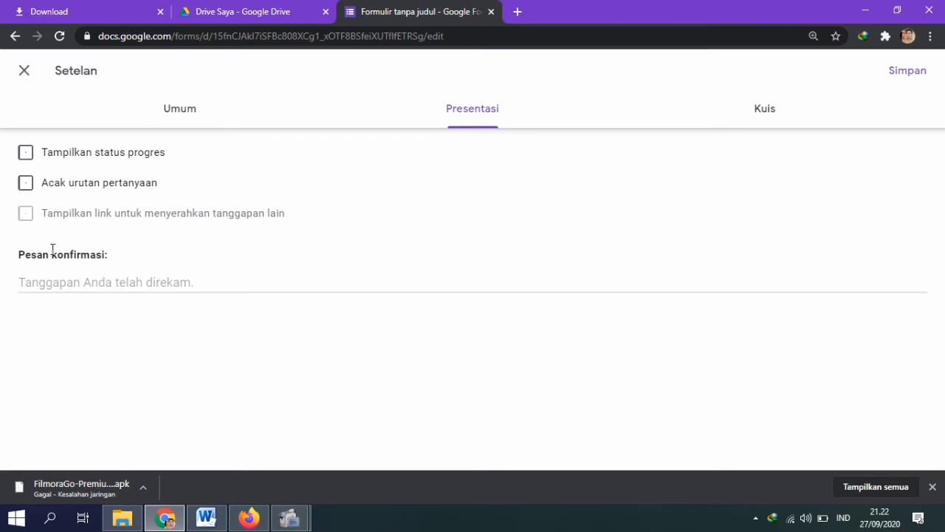
Step: Shuffle question order and set the confirmation message to 'Terima kasih telah menyelesaikan soal sampai akhir'
{"action": "left_click", "coordinate": [31, 192]}
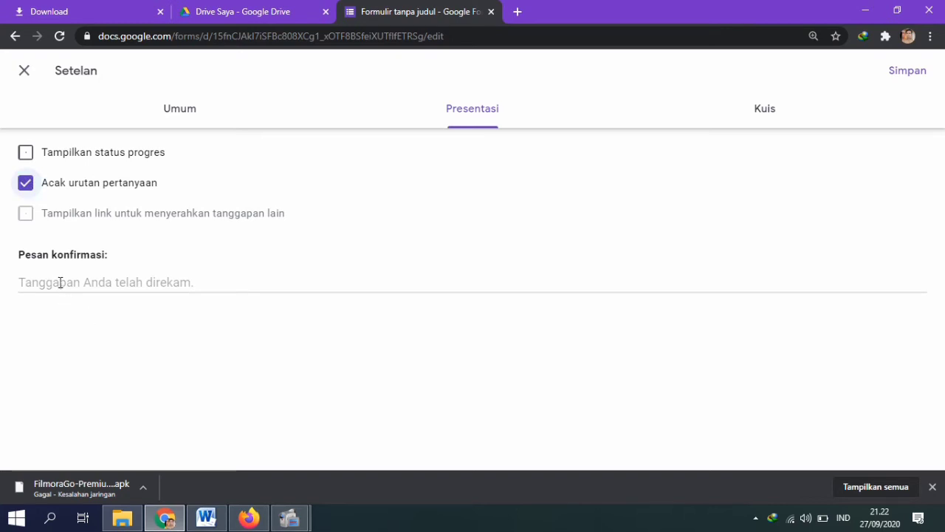
{"action": "left_click", "coordinate": [60, 282]}
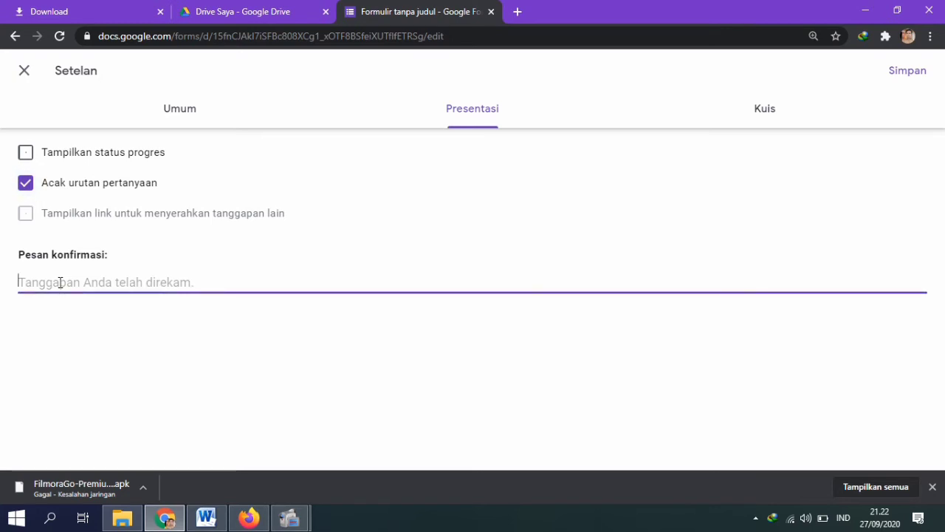
{"action": "key", "text": "Caps_Lock"}
{"action": "type", "text": "T"}
{"action": "key", "text": "Caps_Lock"}
{"action": "type", "text": "eri"}
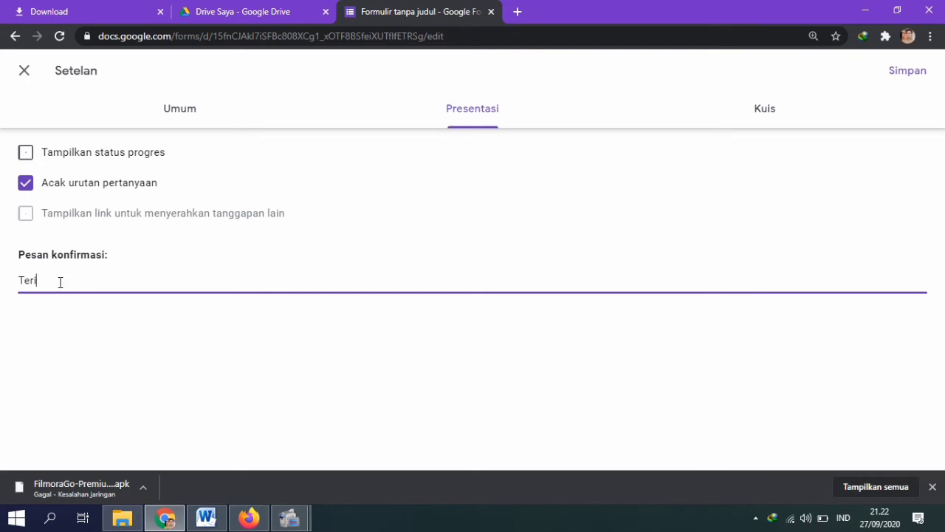
{"action": "type", "text": "ma kasih telah menyelesai"}
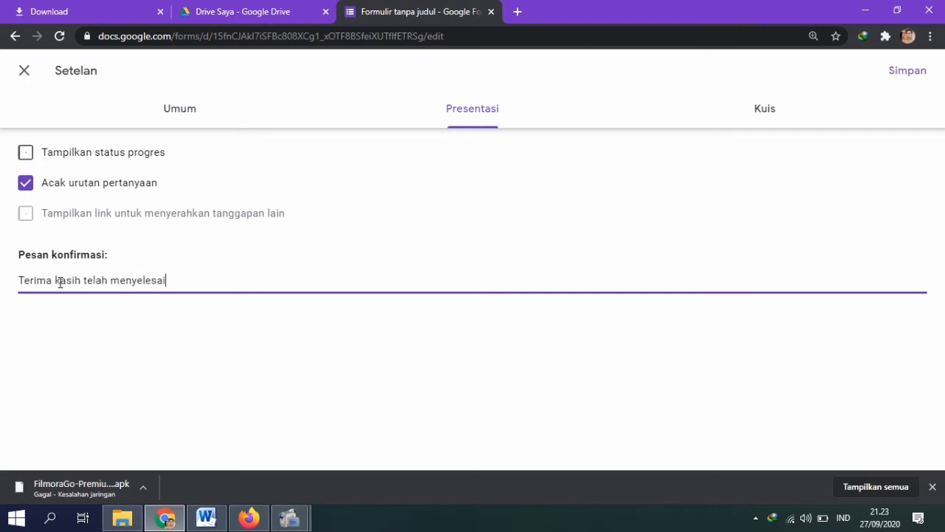
{"action": "type", "text": "kan soa"}
{"action": "type", "text": "l de"}
{"action": "type", "text": "sampai"}
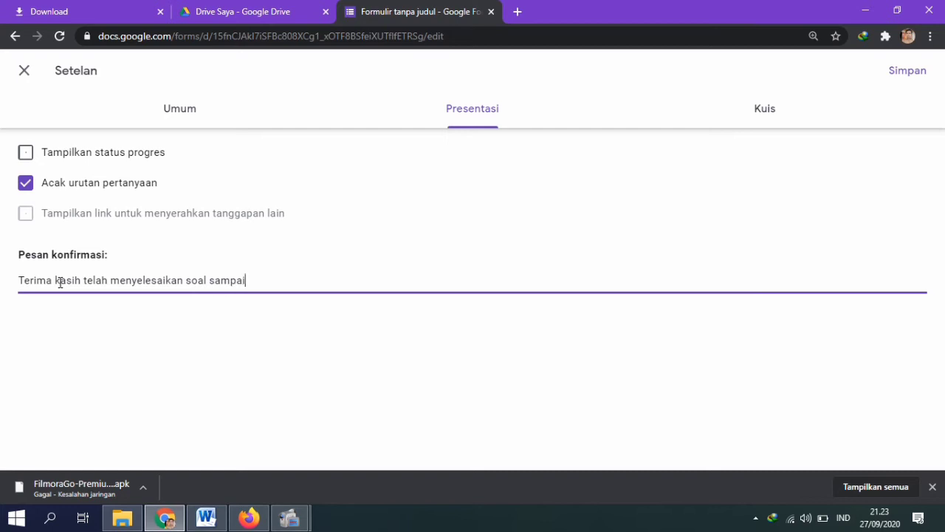
{"action": "type", "text": " akhir"}
Step: Make the form a quiz releasing grades immediately, hiding missed questions and correct answers, and save
{"action": "left_click", "coordinate": [779, 109]}
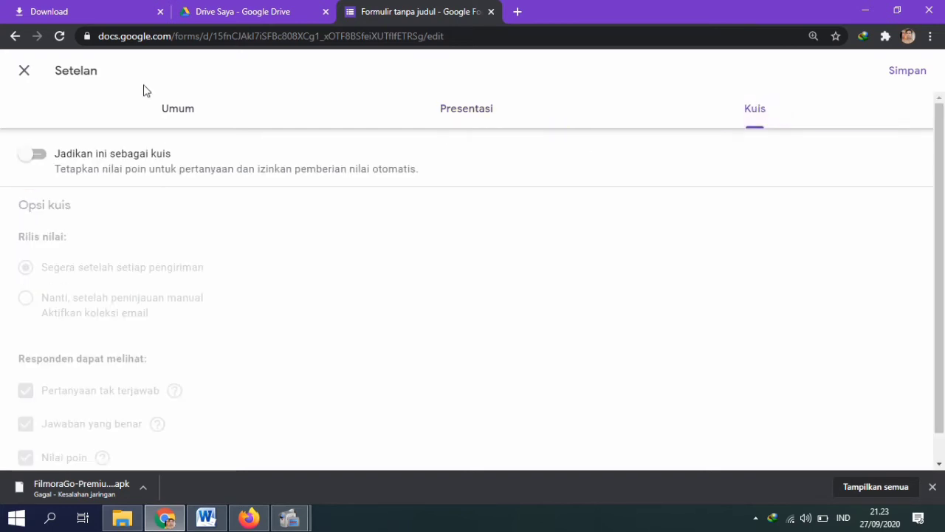
{"action": "left_click", "coordinate": [42, 156]}
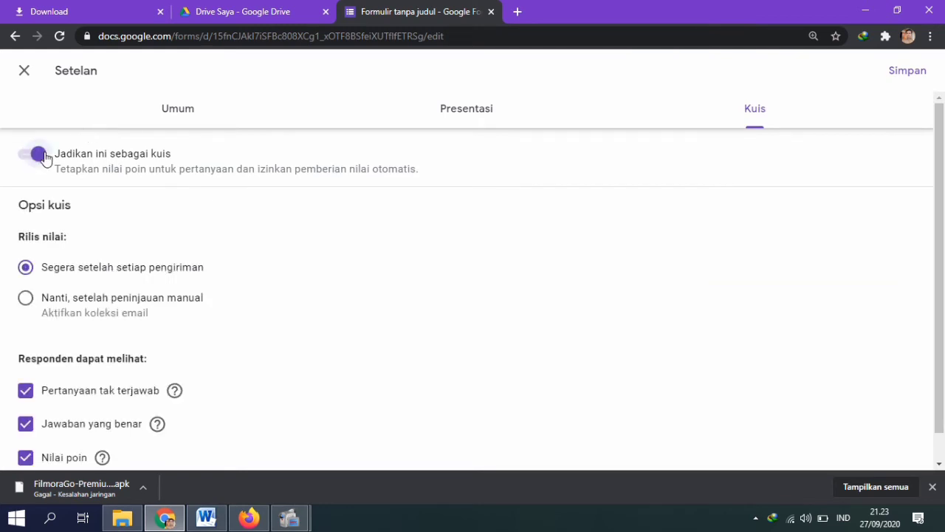
{"action": "scroll", "coordinate": [4, 111], "scroll_direction": "down", "scroll_amount": 1}
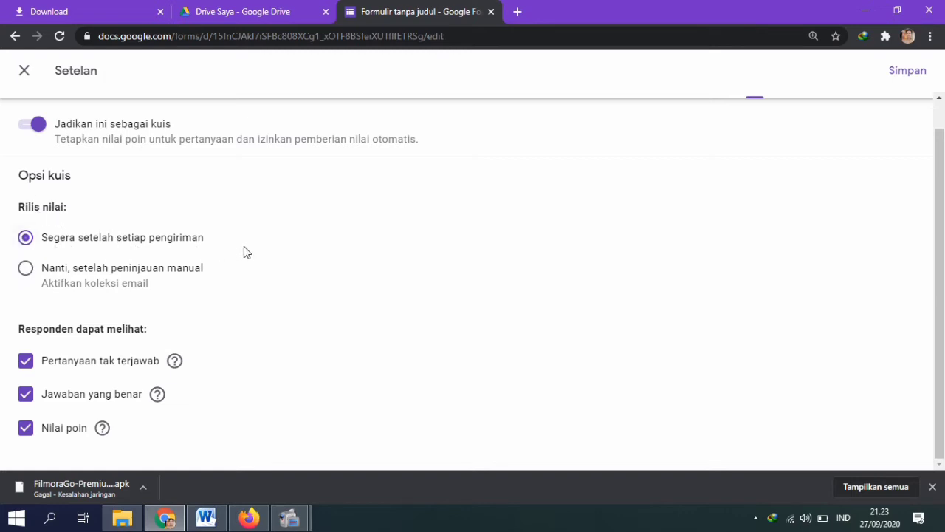
{"action": "left_click", "coordinate": [26, 272]}
{"action": "left_click", "coordinate": [25, 395]}
{"action": "left_click", "coordinate": [26, 366]}
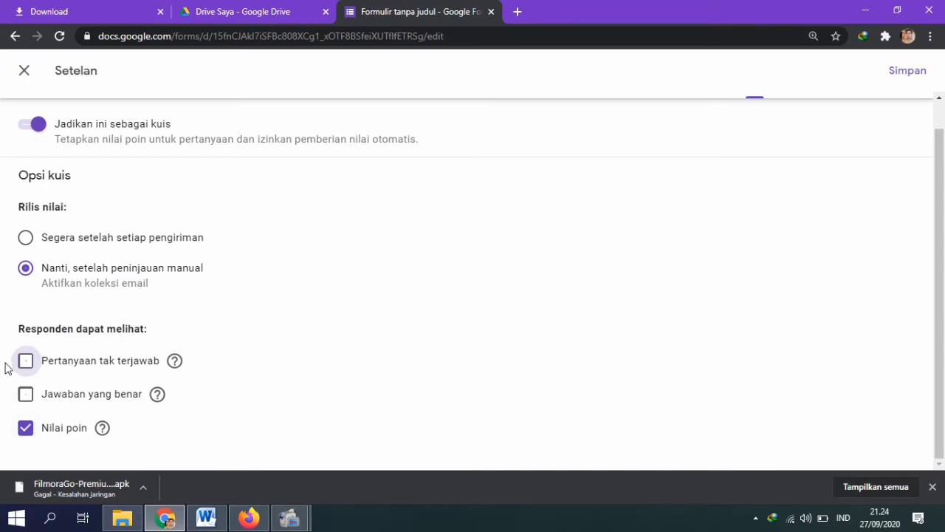
{"action": "left_click", "coordinate": [25, 238]}
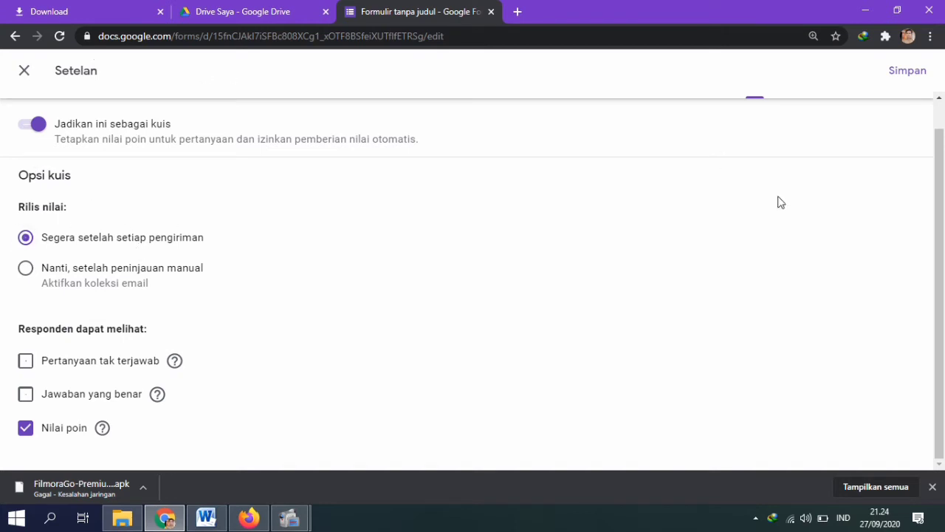
{"action": "left_click", "coordinate": [922, 70]}
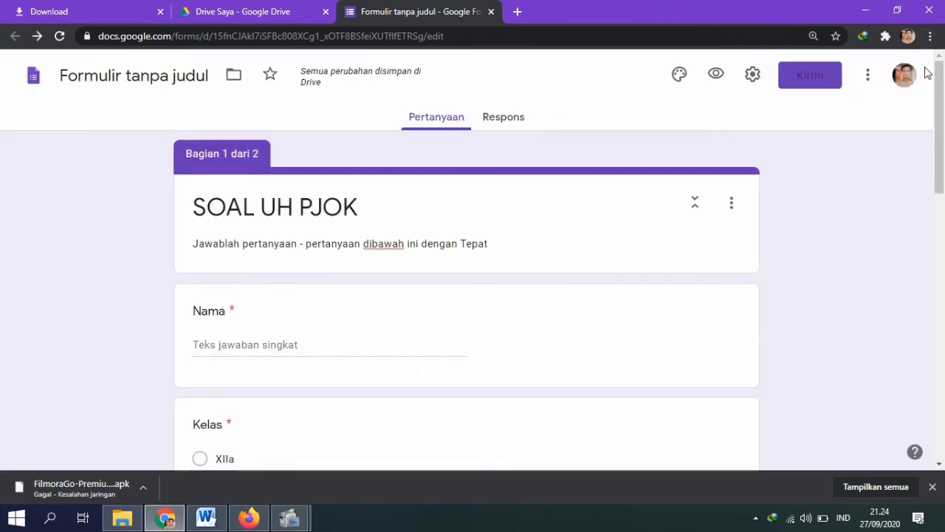
Step: Turn off 'Kumpulkan alamat email' and save the settings
{"action": "left_click", "coordinate": [759, 76]}
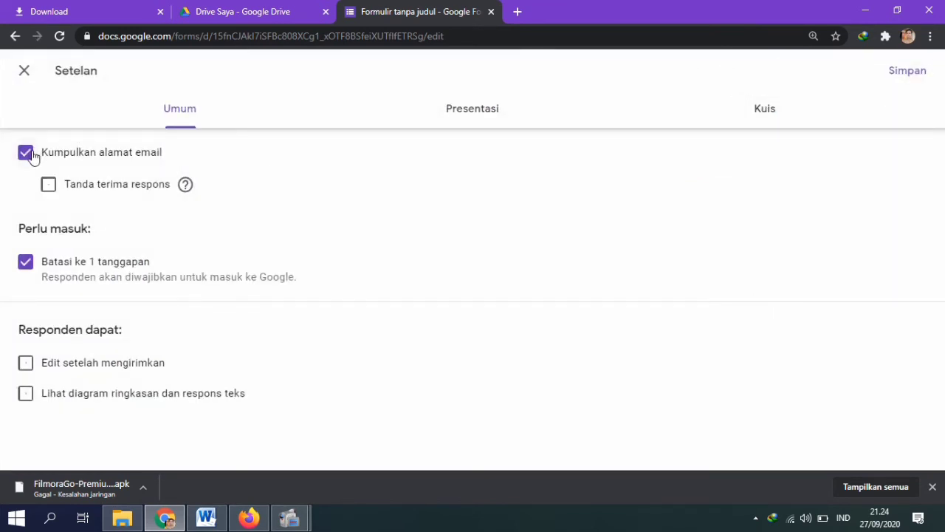
{"action": "left_click", "coordinate": [27, 153]}
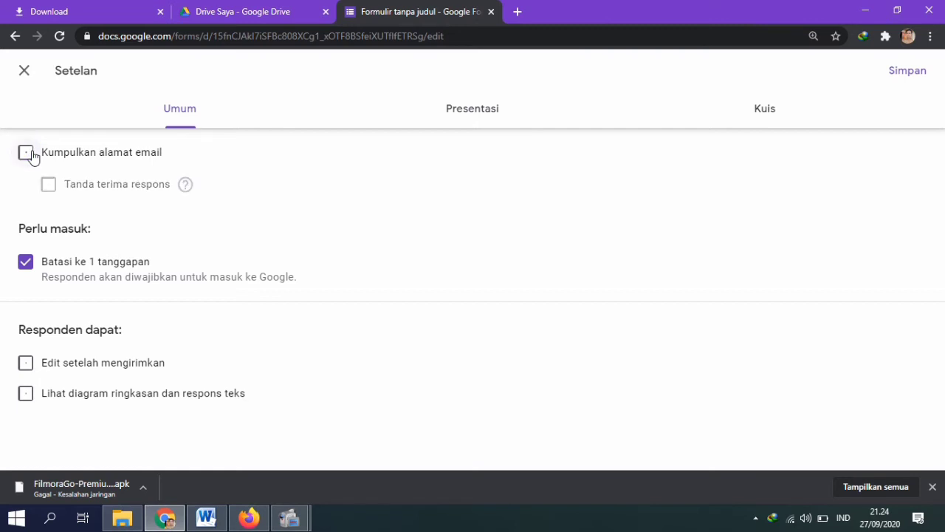
{"action": "left_click", "coordinate": [894, 82]}
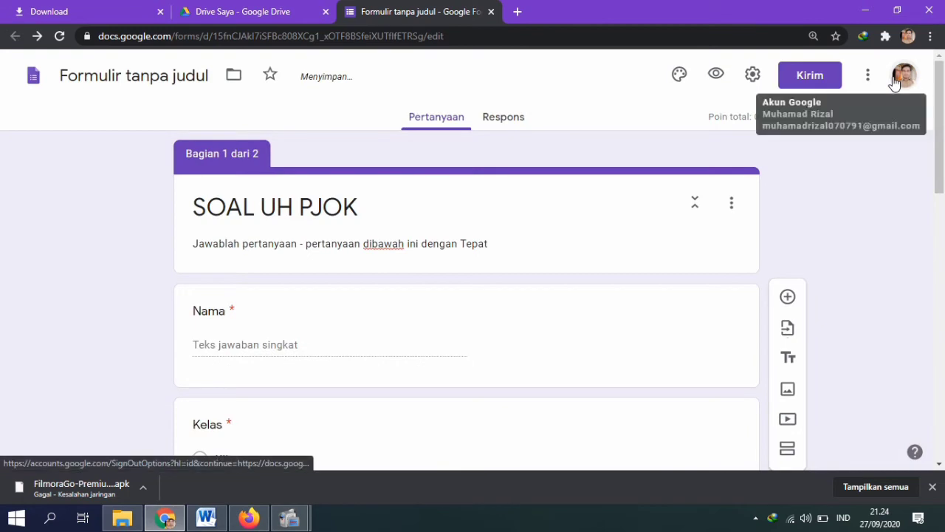
{"action": "left_click_drag", "start_coordinate": [941, 190], "coordinate": [941, 459]}
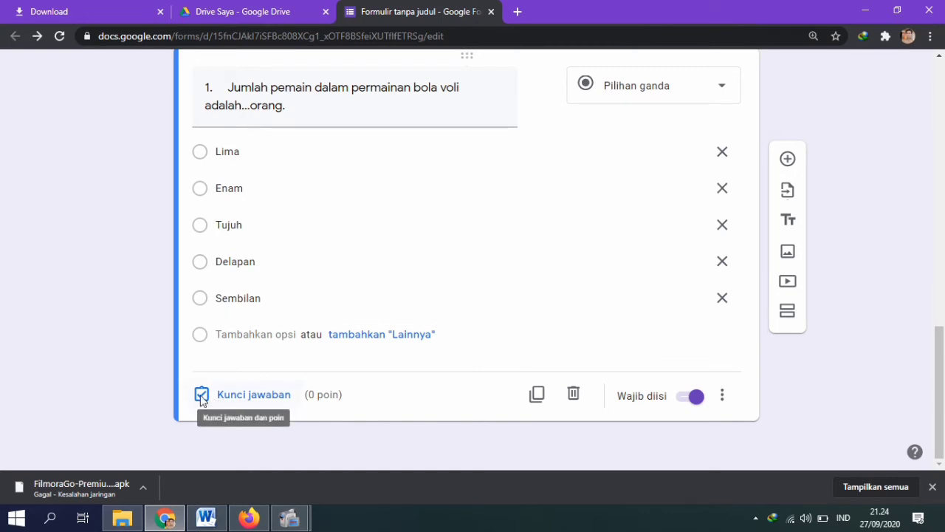
Step: Mark Enam as question 1's correct answer worth 20 points, then add a new multiple-choice question
{"action": "left_click", "coordinate": [201, 395]}
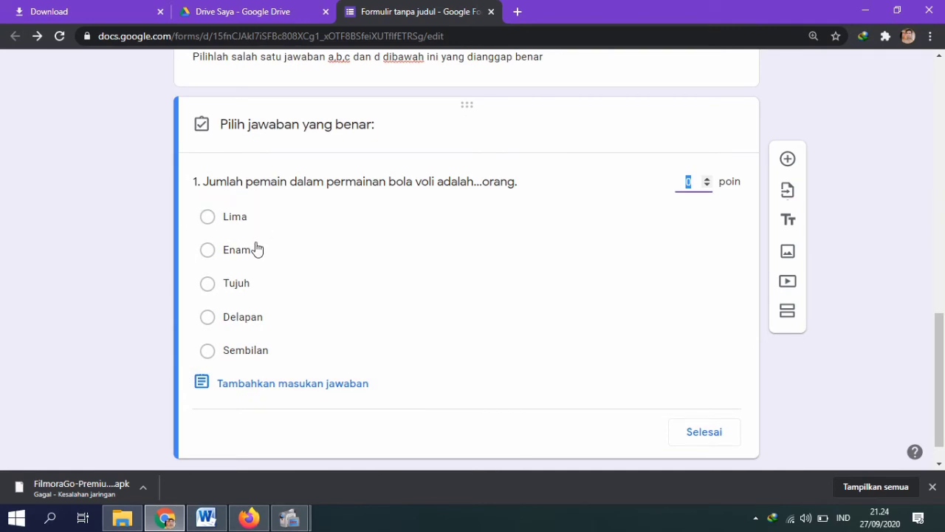
{"action": "left_click", "coordinate": [207, 518]}
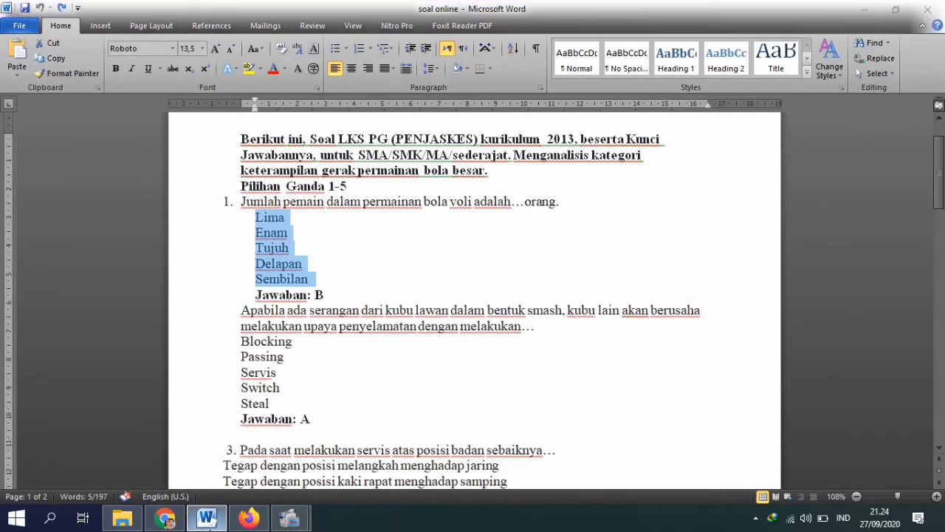
{"action": "left_click", "coordinate": [165, 518]}
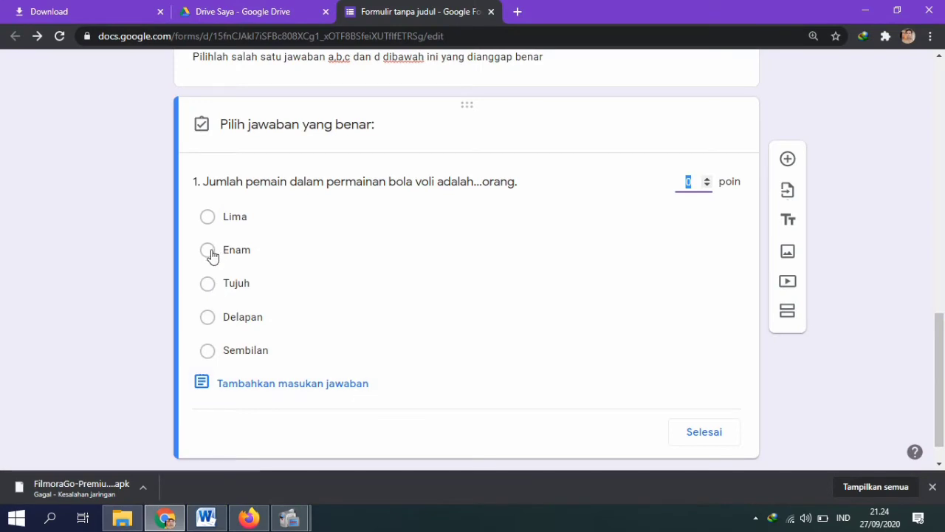
{"action": "left_click", "coordinate": [211, 253]}
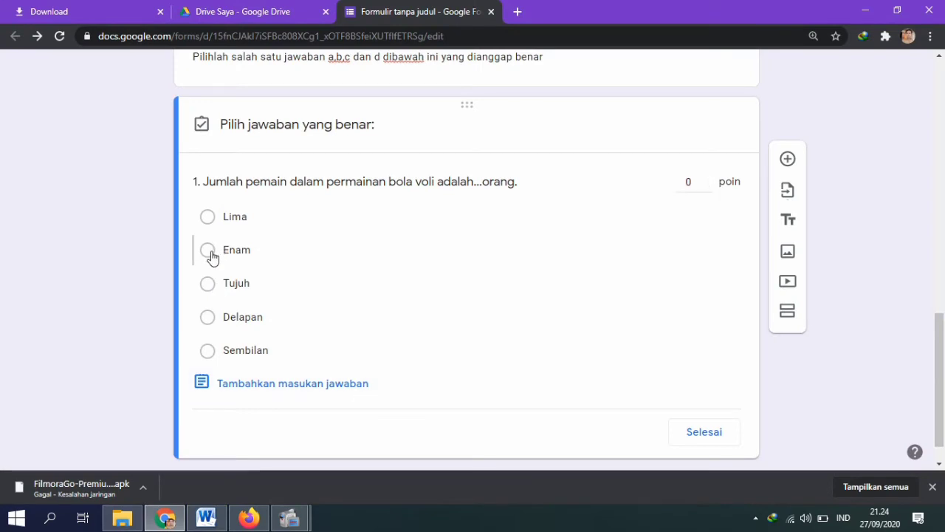
{"action": "left_click", "coordinate": [694, 184]}
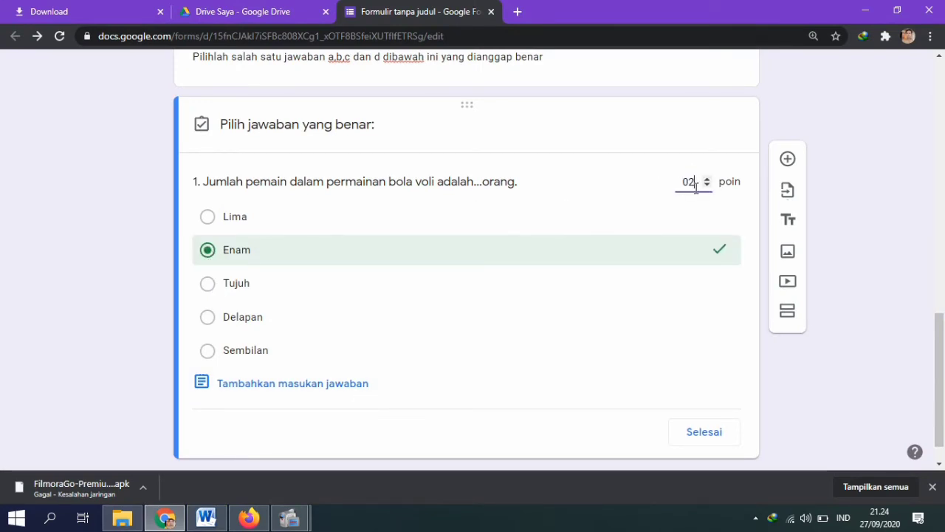
{"action": "left_click", "coordinate": [704, 433]}
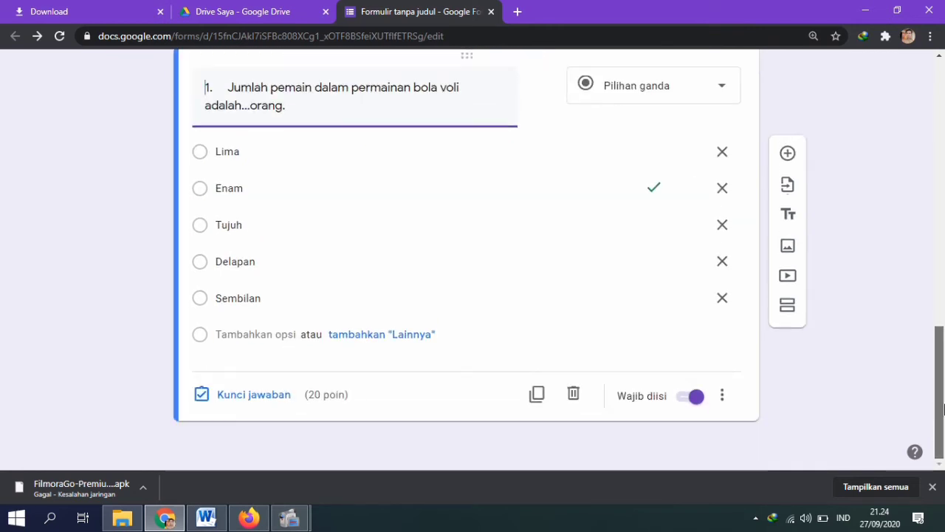
{"action": "left_click", "coordinate": [788, 158]}
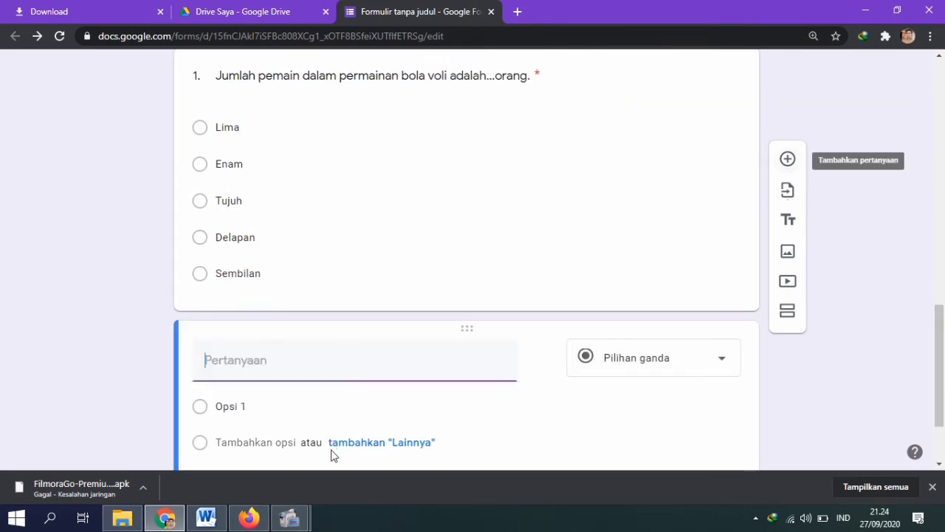
Step: Copy the smash-defence question text from Word into the new question's title
{"action": "left_click", "coordinate": [189, 526]}
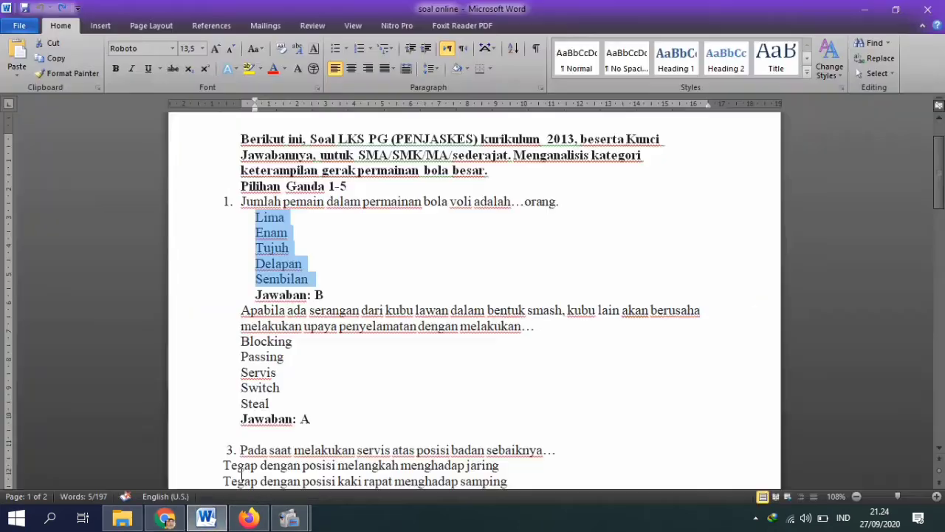
{"action": "left_click_drag", "start_coordinate": [243, 310], "coordinate": [565, 326]}
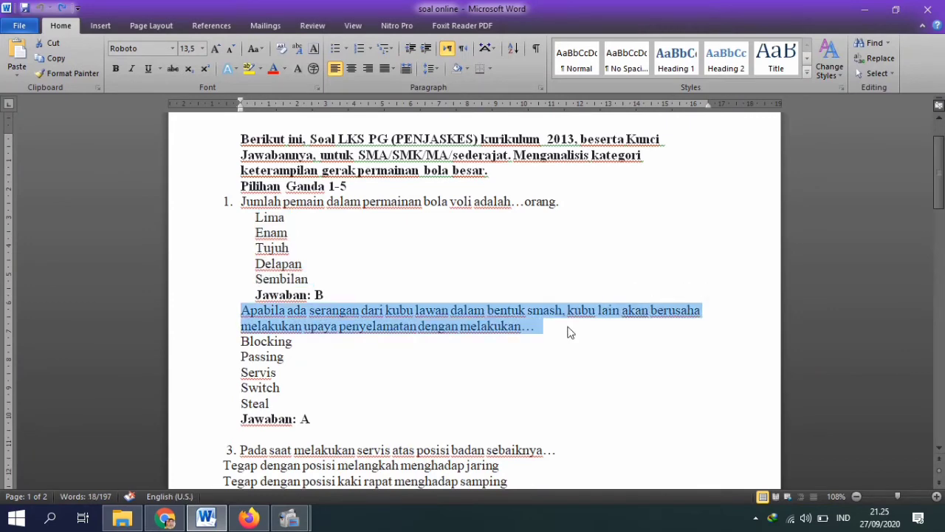
{"action": "left_click", "coordinate": [165, 518]}
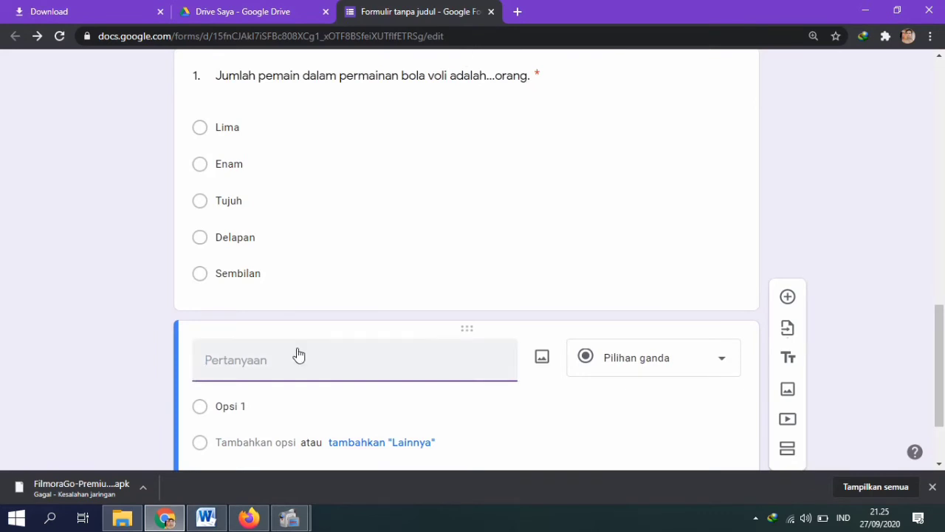
{"action": "type", "text": "Apabila ada serangan dari kubu lawan dalam bentuk smash, kubu lain akan berusaha melakukan upaya penyelamatan dengan melakukan..."}
{"action": "scroll", "coordinate": [507, 382], "scroll_direction": "down", "scroll_amount": 2}
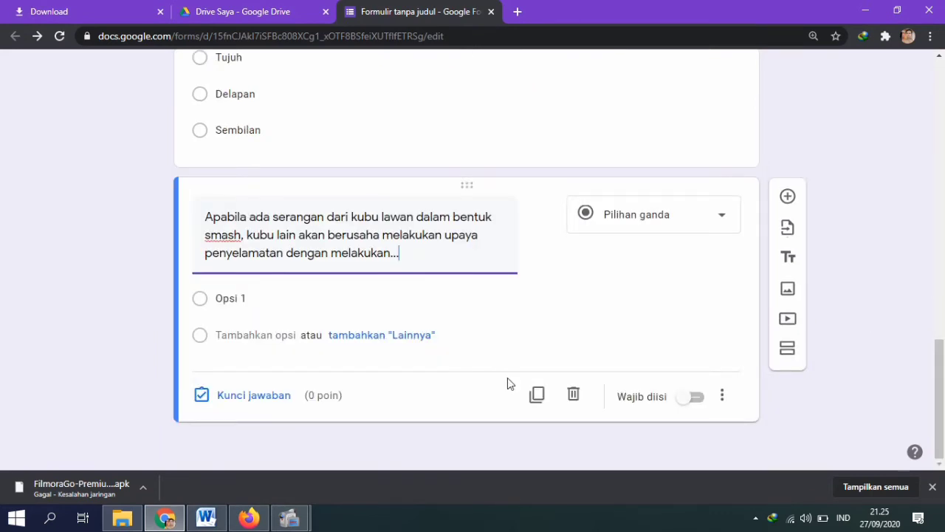
Step: Paste the options Blocking, Passing, Servis, Switch and Steal from Word into the question
{"action": "left_click", "coordinate": [206, 517]}
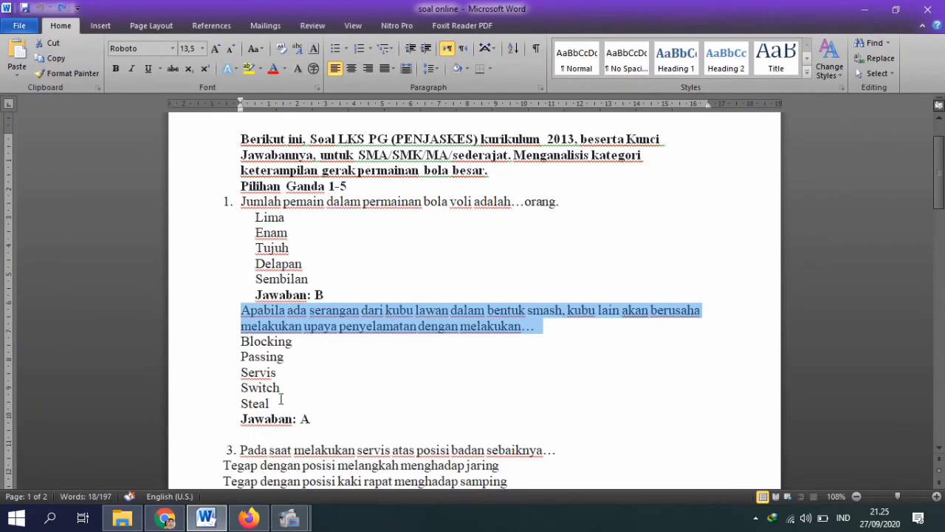
{"action": "left_click_drag", "start_coordinate": [281, 399], "coordinate": [256, 342]}
{"action": "key", "text": "ctrl+c"}
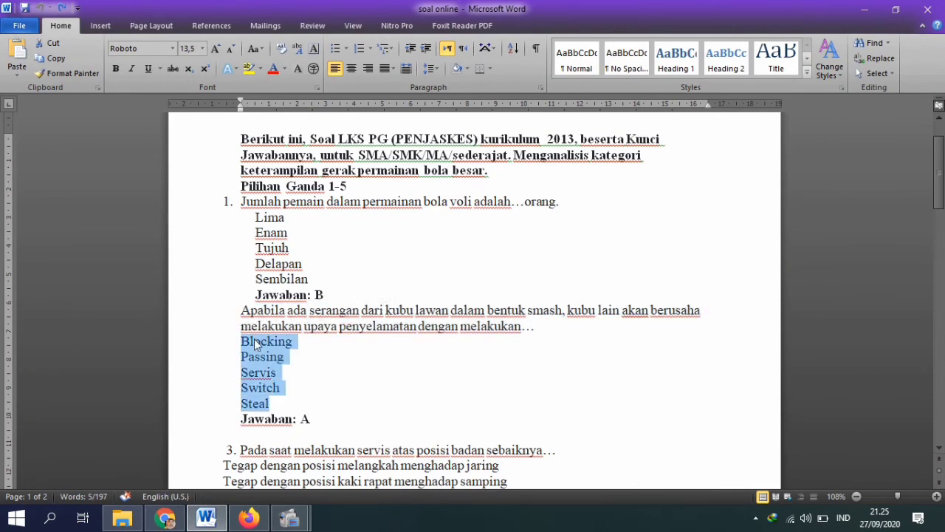
{"action": "left_click", "coordinate": [164, 517]}
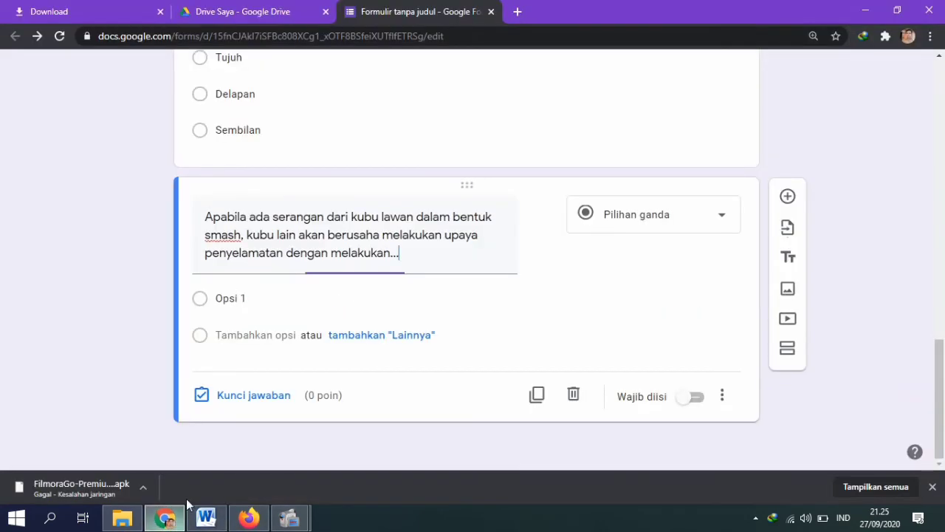
{"action": "left_click", "coordinate": [248, 296]}
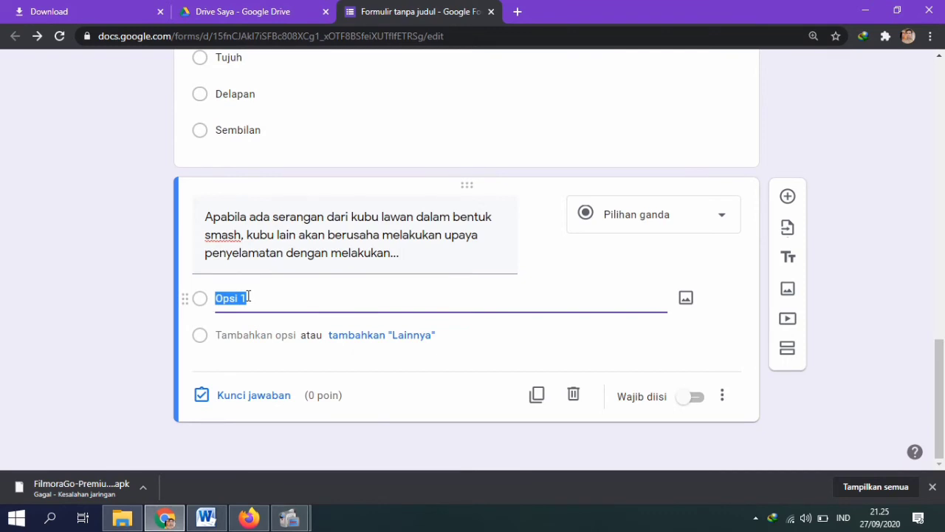
{"action": "key", "text": "ctrl+v"}
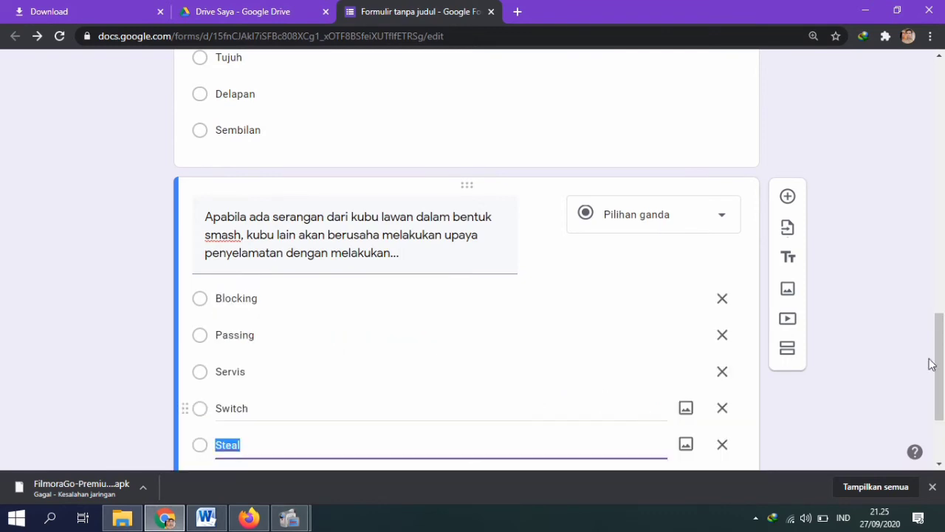
{"action": "scroll", "coordinate": [936, 377], "scroll_direction": "up", "scroll_amount": 6}
{"action": "scroll", "coordinate": [944, 369], "scroll_direction": "down", "scroll_amount": 4}
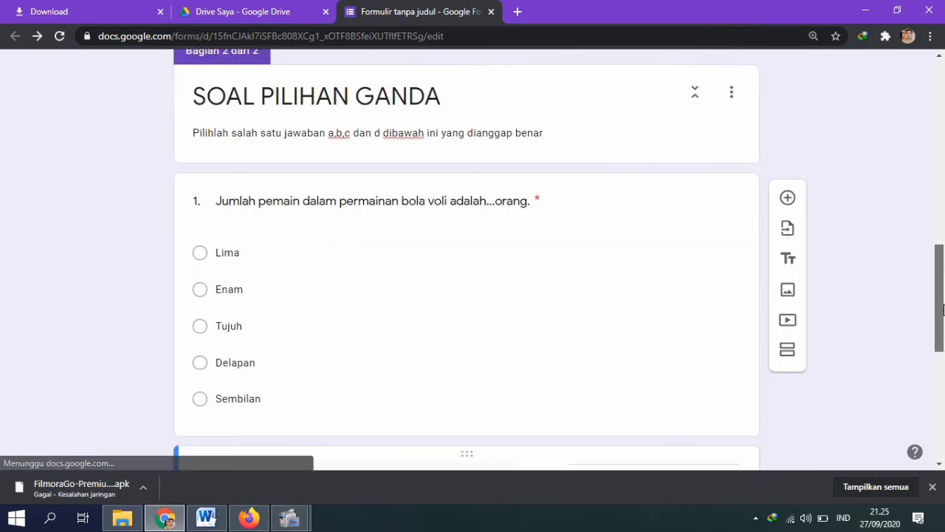
{"action": "scroll", "coordinate": [943, 343], "scroll_direction": "down", "scroll_amount": 3}
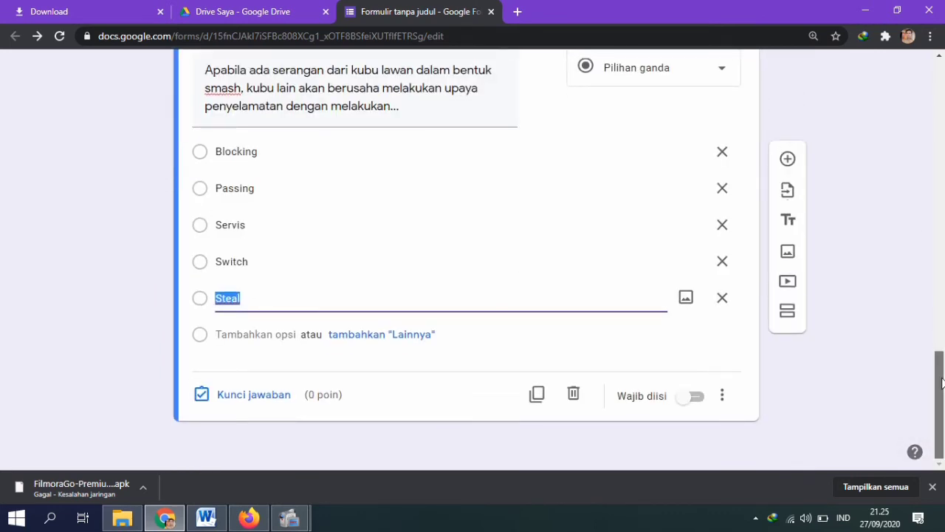
{"action": "left_click_drag", "start_coordinate": [940, 357], "coordinate": [849, 55]}
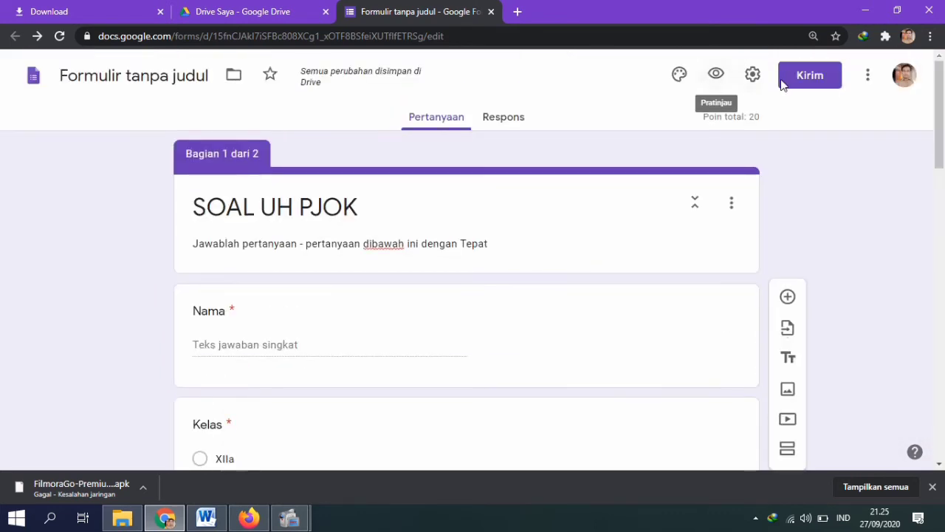
{"action": "left_click_drag", "start_coordinate": [940, 110], "coordinate": [943, 423]}
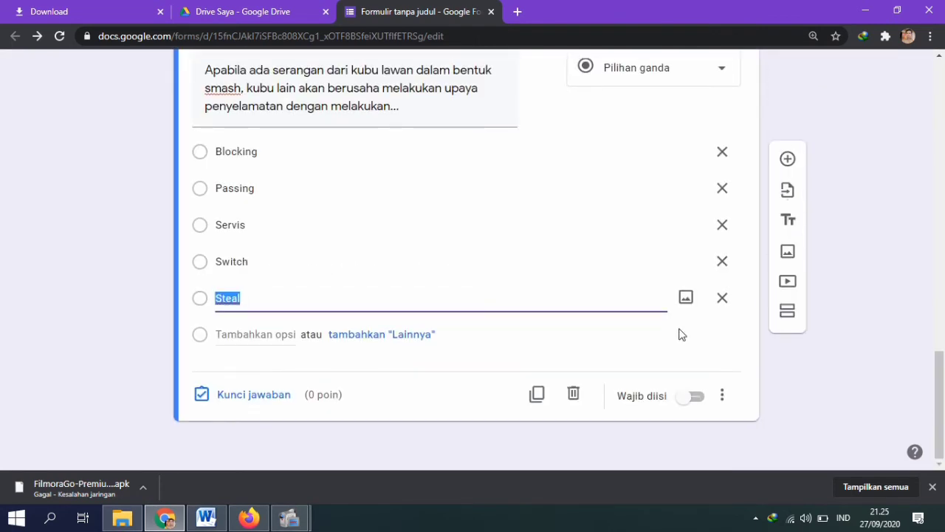
Step: Mark Blocking as the smash-defence question's correct answer, worth 20 points
{"action": "left_click", "coordinate": [200, 399]}
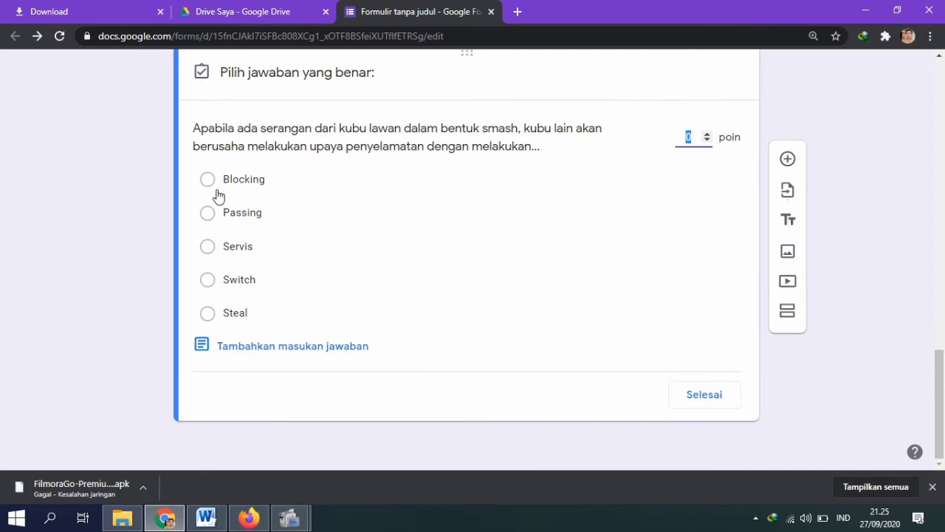
{"action": "left_click", "coordinate": [251, 519]}
{"action": "left_click", "coordinate": [206, 517]}
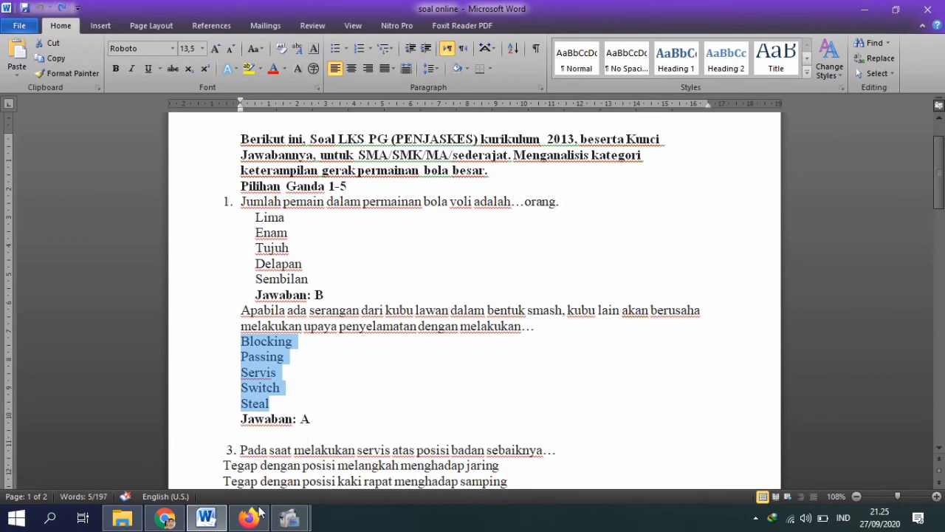
{"action": "left_click", "coordinate": [164, 519]}
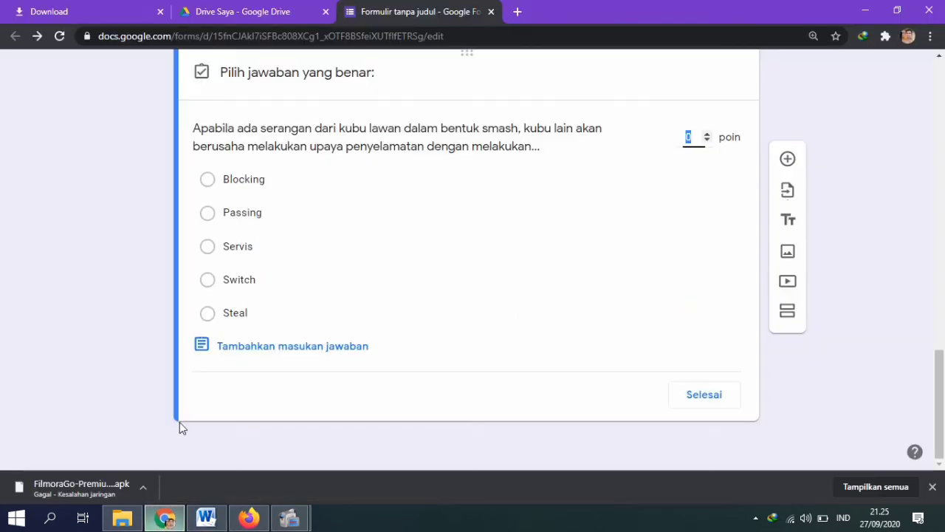
{"action": "left_click", "coordinate": [208, 180]}
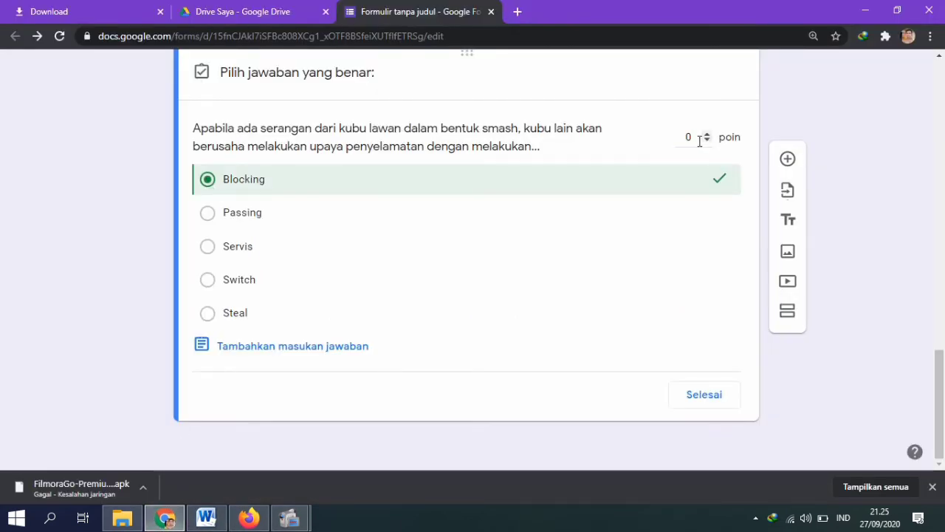
{"action": "left_click", "coordinate": [699, 140]}
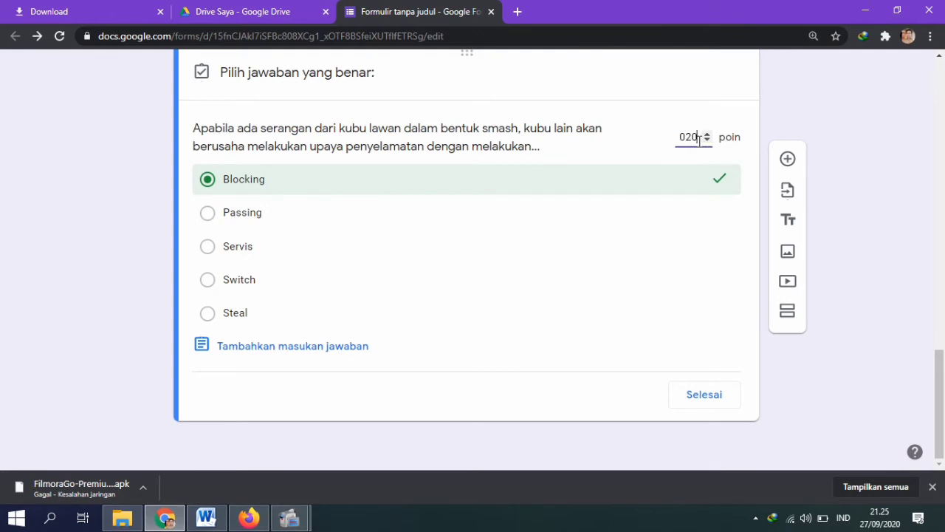
{"action": "left_click", "coordinate": [707, 393]}
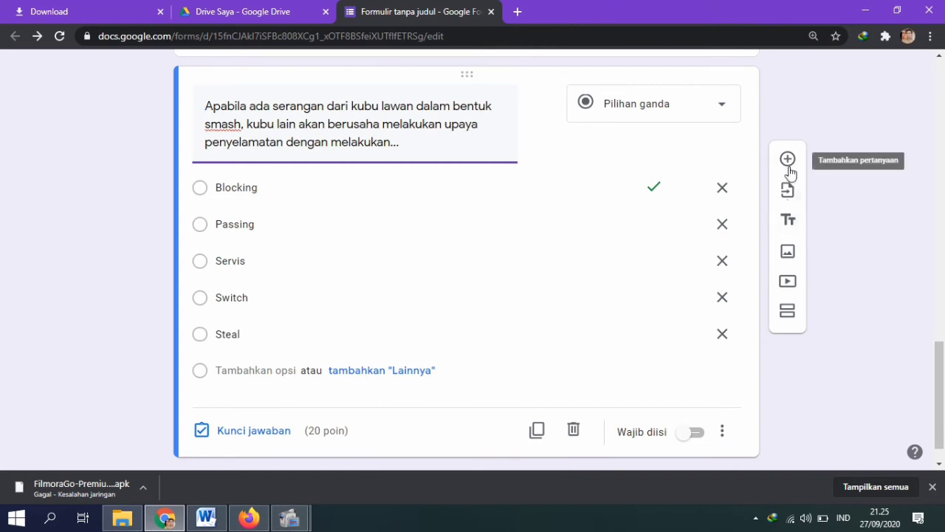
Step: Add a third question titled 'Pada saat melakukan servis atas posisi badan sebaiknya...' copied from Word
{"action": "left_click", "coordinate": [789, 169]}
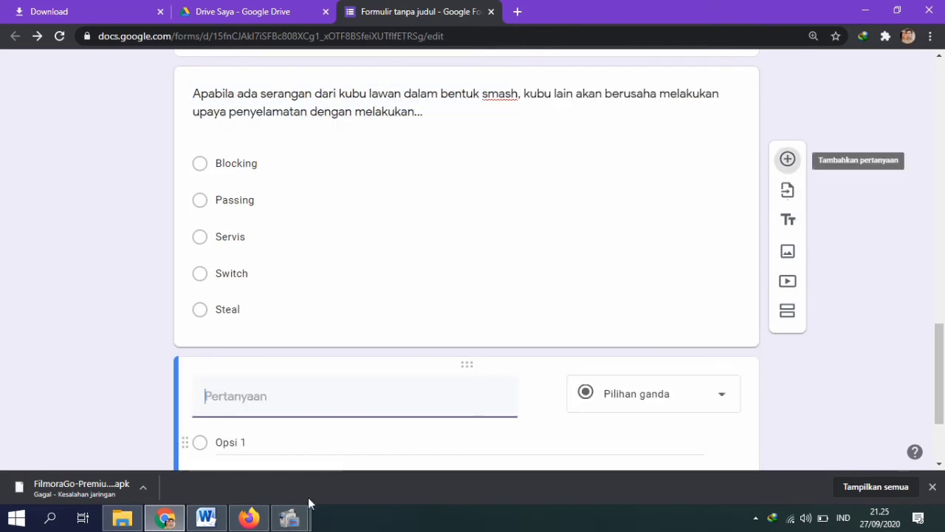
{"action": "left_click", "coordinate": [210, 520]}
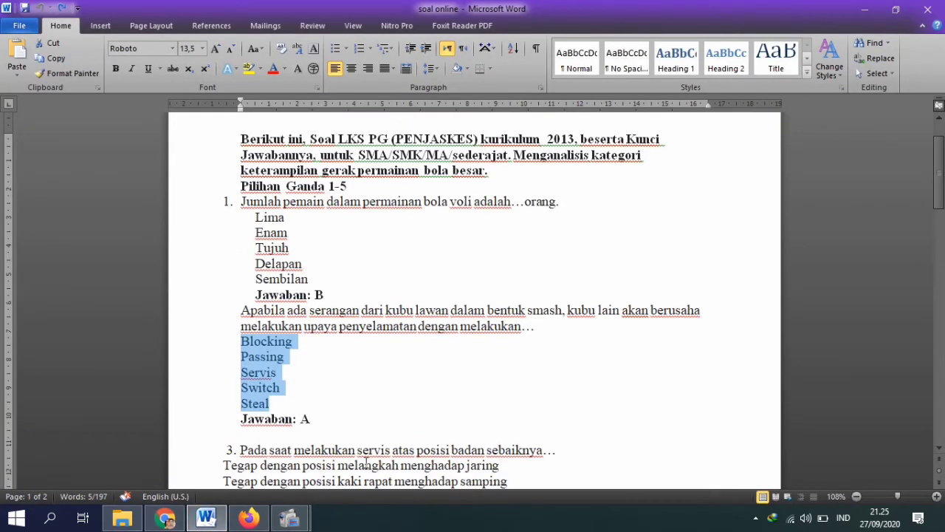
{"action": "key", "text": "Left"}
{"action": "key", "text": "Down"}
{"action": "key", "text": "Down"}
{"action": "key", "text": "Down"}
{"action": "key", "text": "Down"}
{"action": "key", "text": "Down"}
{"action": "key", "text": "Down"}
{"action": "key", "text": "Down"}
{"action": "key", "text": "Down"}
{"action": "key", "text": "Down"}
{"action": "key", "text": "Down"}
{"action": "key", "text": "Down"}
{"action": "key", "text": "Down"}
{"action": "key", "text": "Down"}
{"action": "key", "text": "Down"}
{"action": "key", "text": "Down"}
{"action": "key", "text": "Down"}
{"action": "key", "text": "Down"}
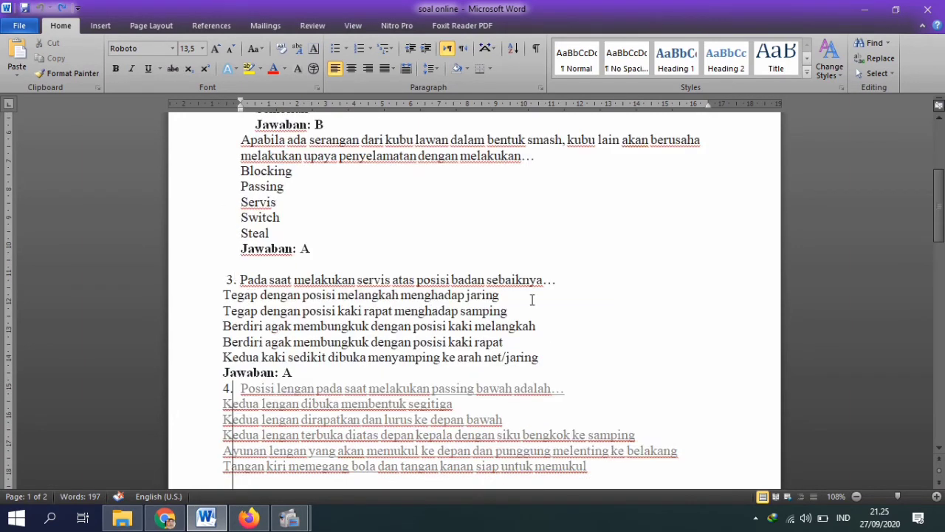
{"action": "key", "text": "Return"}
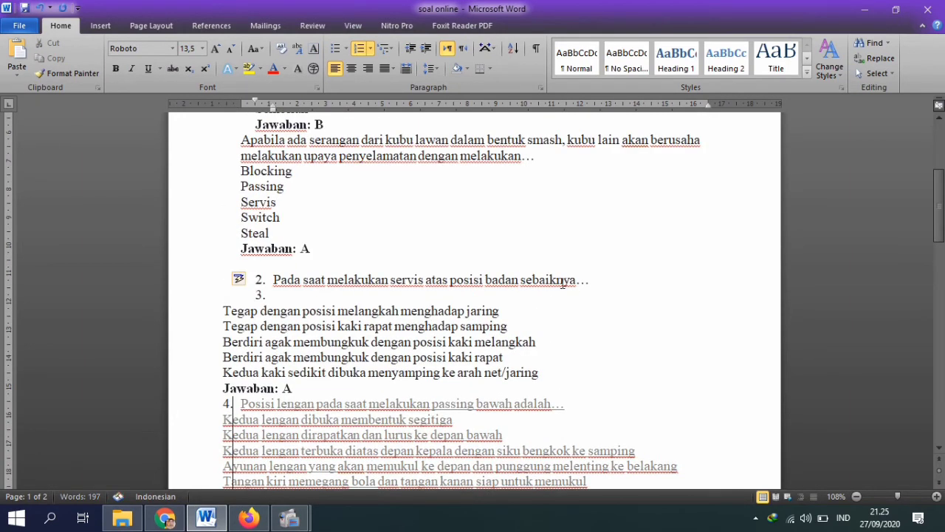
{"action": "key", "text": "BackSpace"}
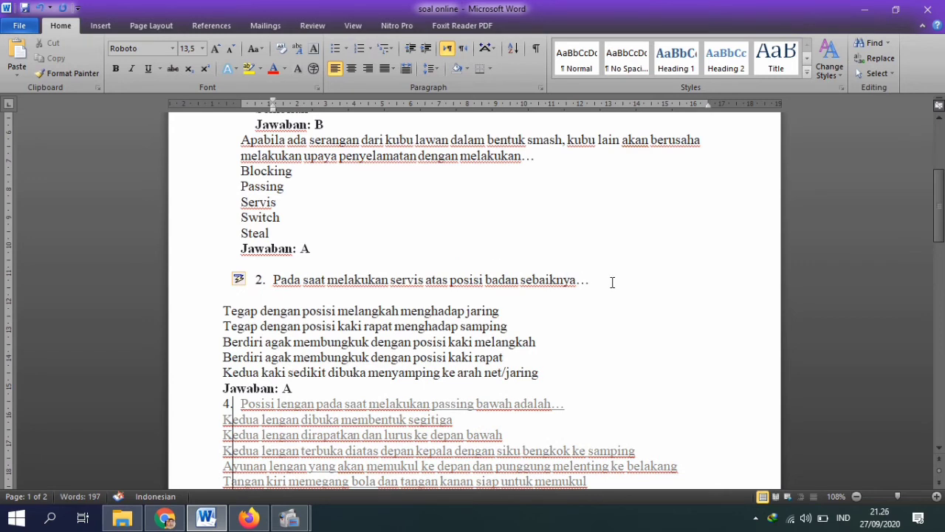
{"action": "left_click_drag", "start_coordinate": [579, 283], "coordinate": [280, 290]}
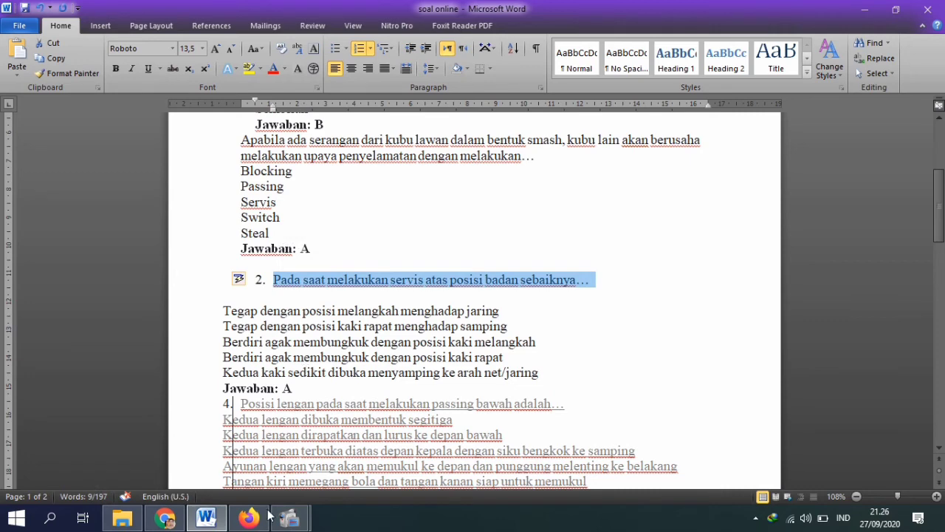
{"action": "left_click", "coordinate": [165, 517]}
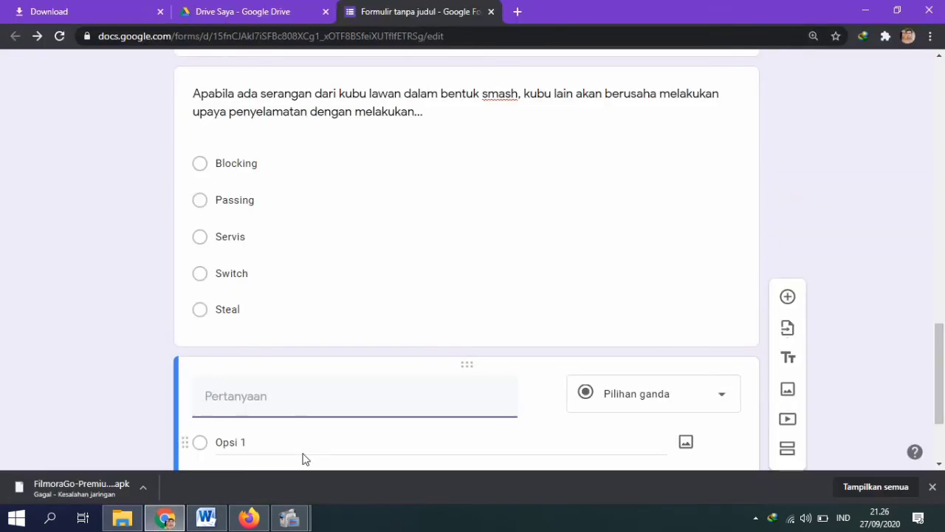
{"action": "type", "text": "2.\tPada saat melakukan servis atas posisi badan sebaiknya..."}
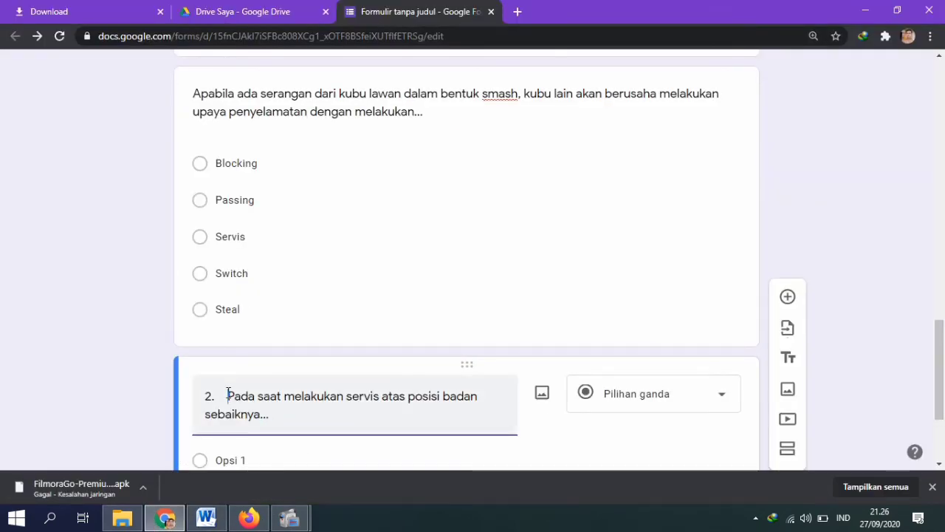
{"action": "left_click", "coordinate": [228, 395]}
{"action": "key", "text": "BackSpace"}
{"action": "key", "text": "BackSpace"}
{"action": "key", "text": "BackSpace"}
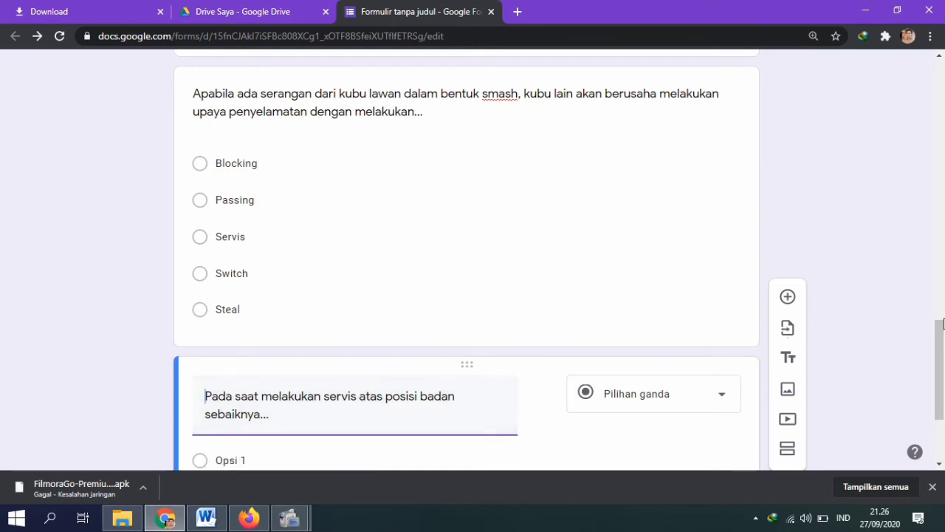
{"action": "left_click_drag", "start_coordinate": [941, 322], "coordinate": [941, 364]}
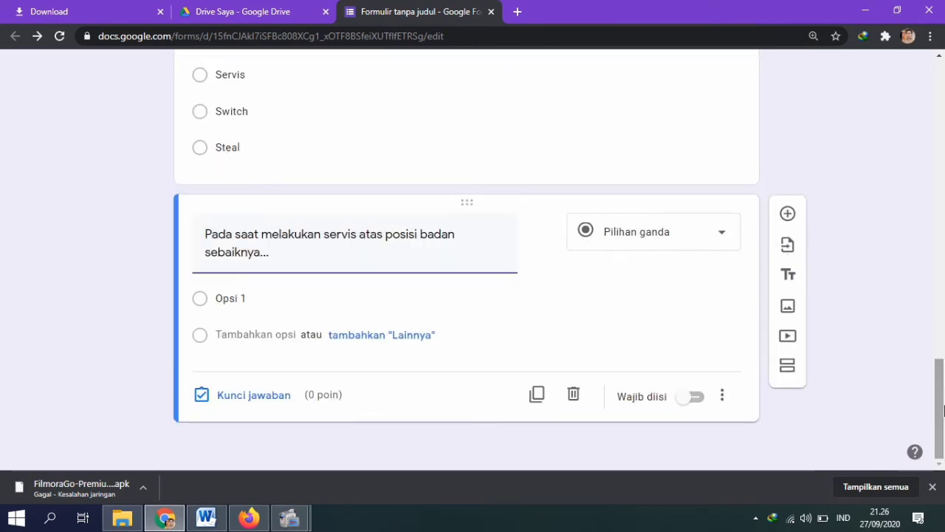
Step: Paste the five body-position answer options from Word into the serve question
{"action": "left_click", "coordinate": [208, 518]}
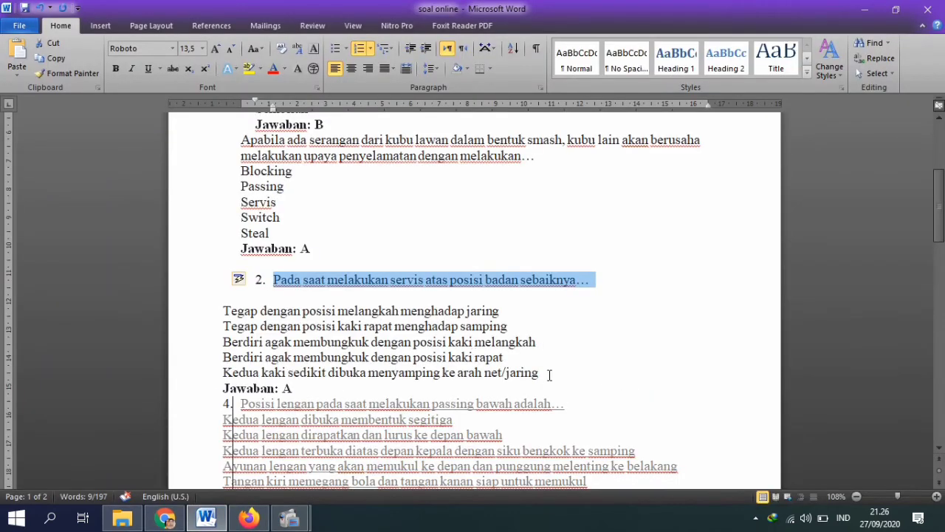
{"action": "left_click_drag", "start_coordinate": [549, 374], "coordinate": [204, 315]}
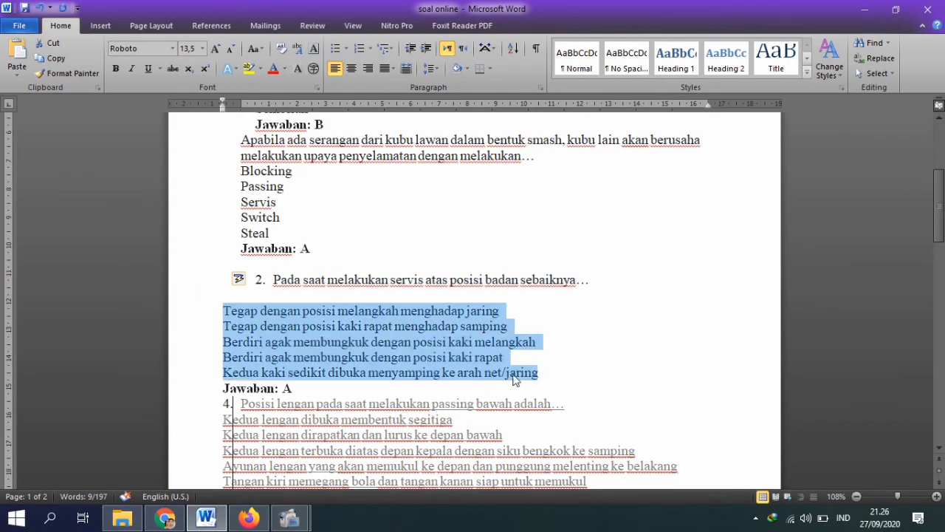
{"action": "left_click_drag", "start_coordinate": [551, 372], "coordinate": [226, 314]}
{"action": "key", "text": "ctrl+c"}
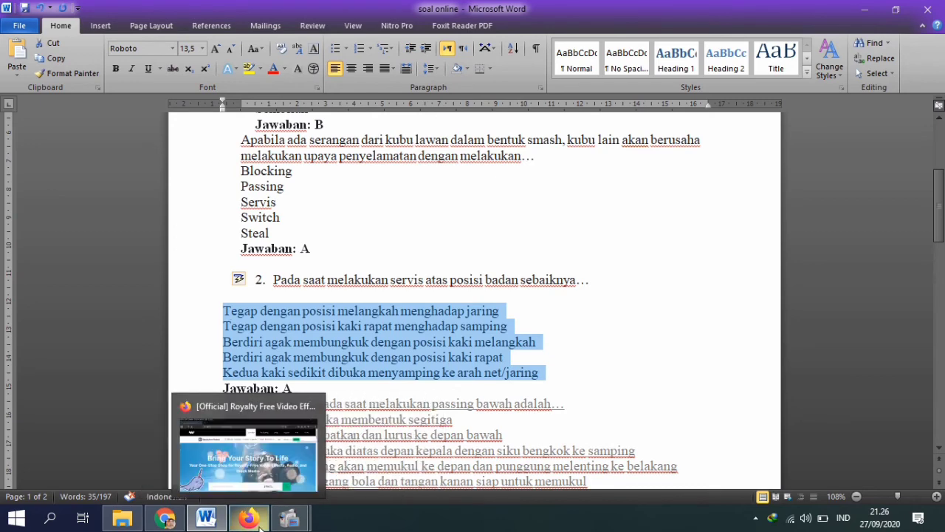
{"action": "left_click", "coordinate": [166, 521]}
{"action": "left_click", "coordinate": [200, 304]}
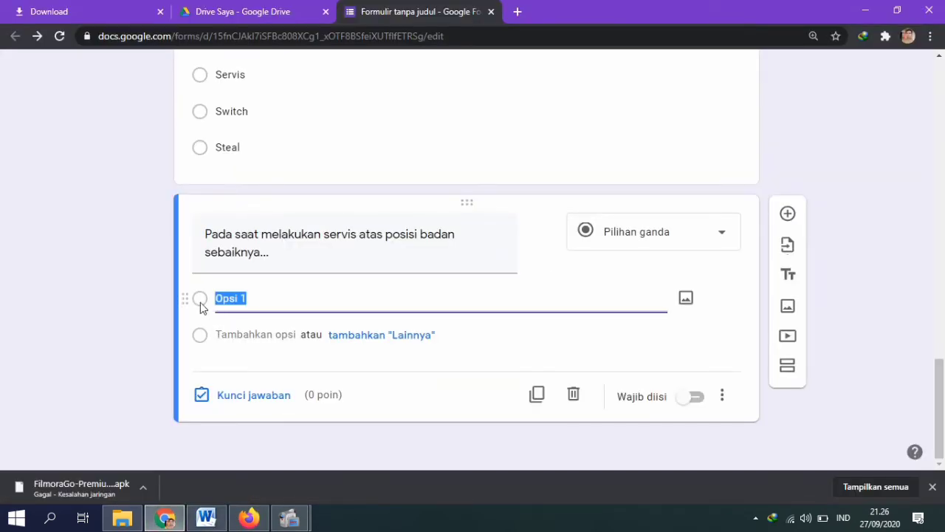
{"action": "key", "text": "ctrl+v"}
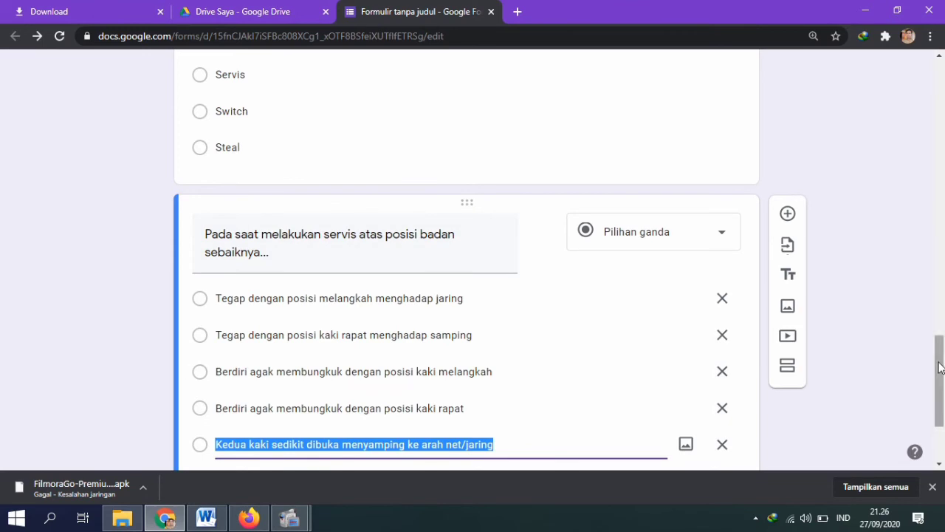
{"action": "scroll", "coordinate": [575, 309], "scroll_direction": "down", "scroll_amount": 2}
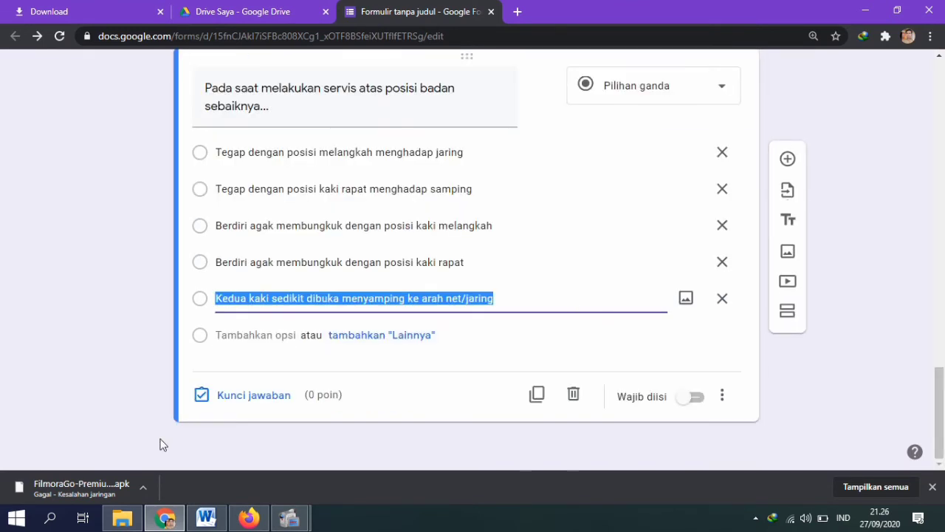
{"action": "left_click", "coordinate": [206, 519]}
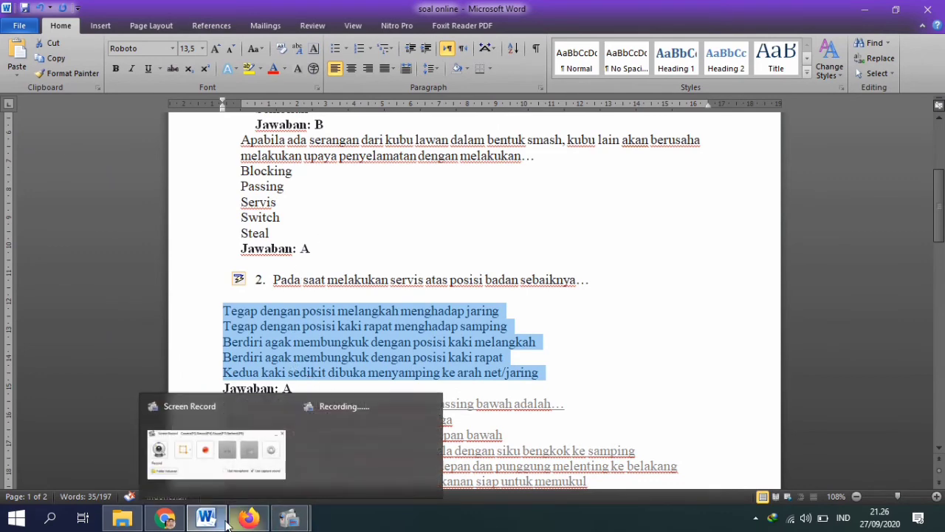
{"action": "left_click", "coordinate": [166, 519]}
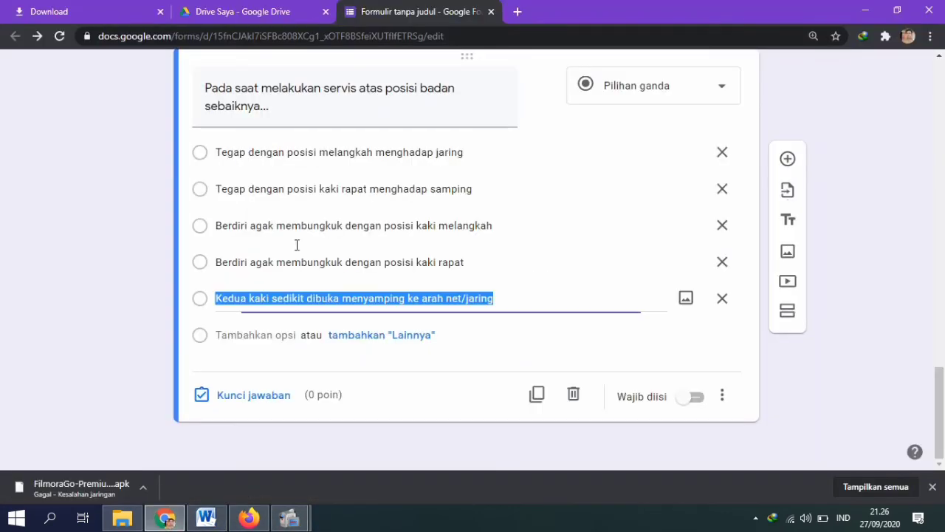
Step: Mark the serve question's first option as correct and set it to 30 points
{"action": "left_click", "coordinate": [203, 399]}
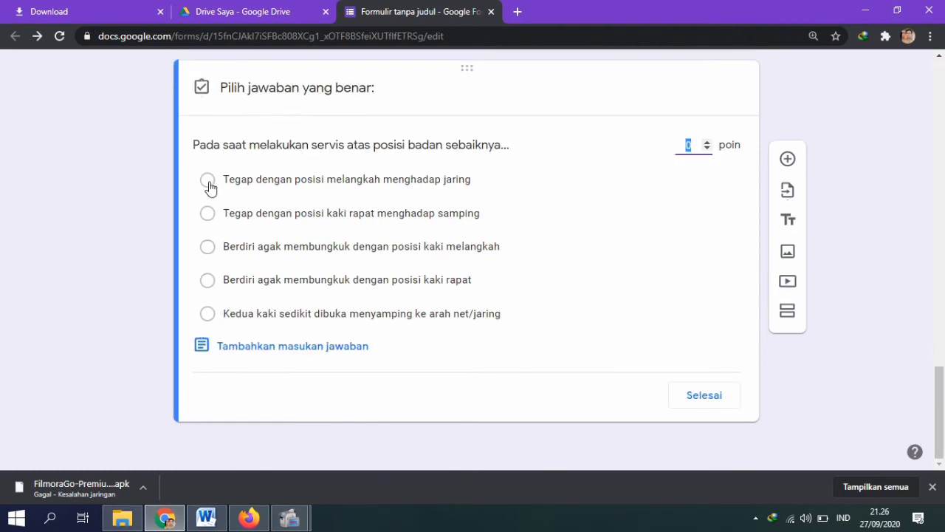
{"action": "left_click", "coordinate": [207, 179]}
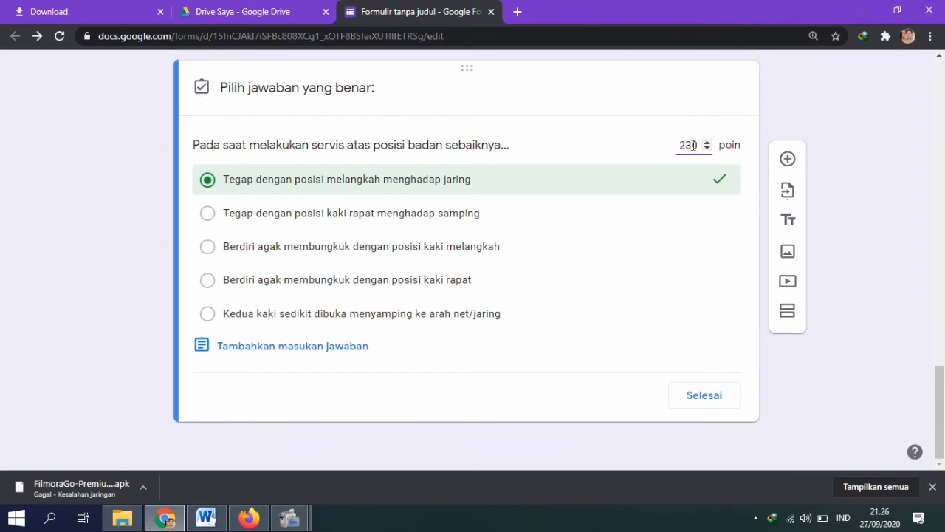
{"action": "left_click", "coordinate": [705, 395]}
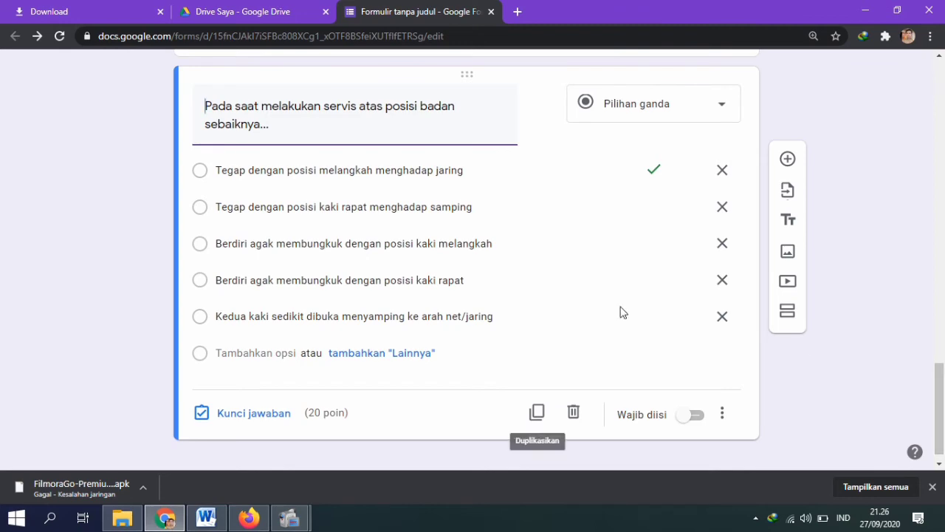
{"action": "left_click_drag", "start_coordinate": [943, 379], "coordinate": [919, 406]}
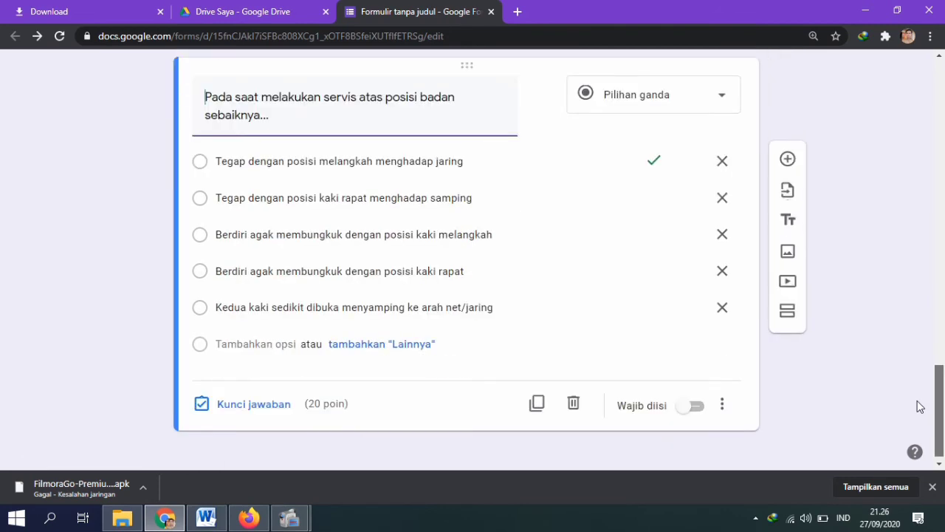
{"action": "mouse_move", "coordinate": [920, 406]}
{"action": "left_mouse_down"}
{"action": "mouse_move", "coordinate": [920, 363]}
{"action": "mouse_move", "coordinate": [923, 401]}
{"action": "left_mouse_up"}
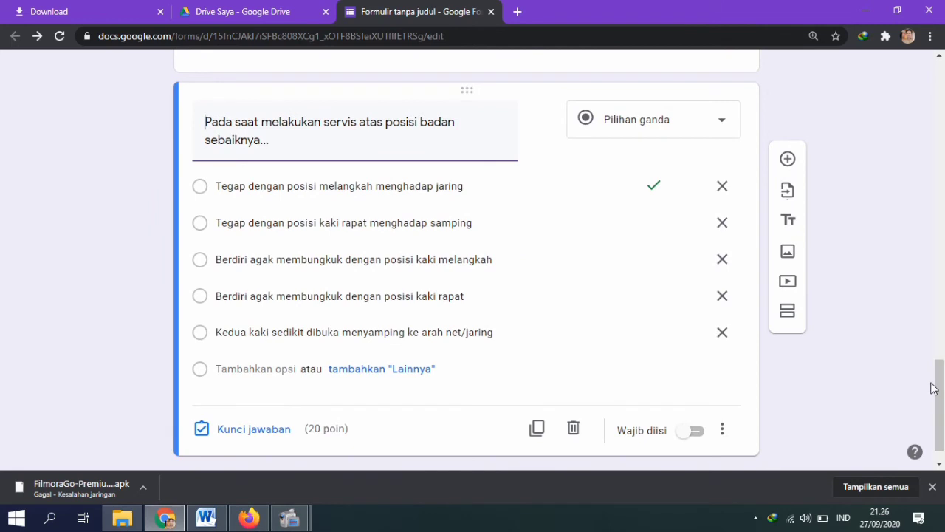
{"action": "left_click", "coordinate": [314, 428]}
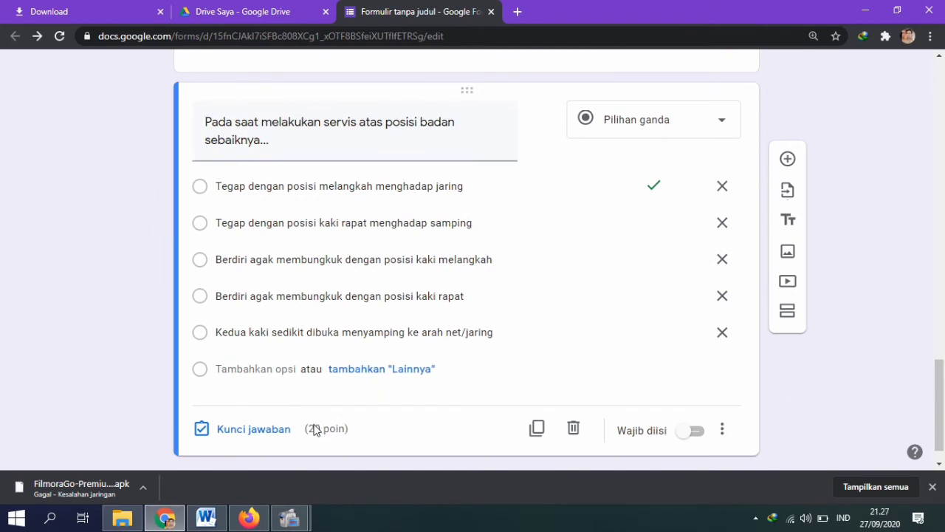
{"action": "left_click", "coordinate": [244, 430]}
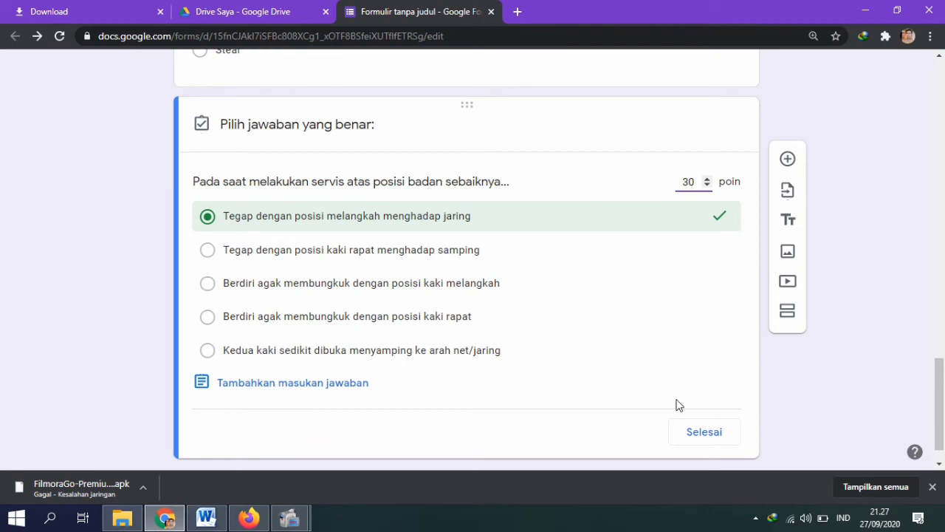
{"action": "left_click", "coordinate": [692, 432]}
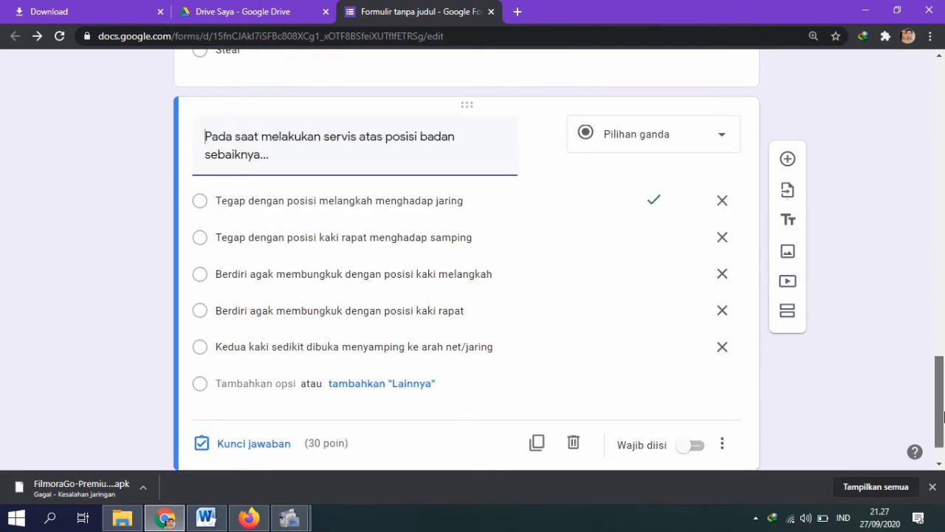
{"action": "left_click_drag", "start_coordinate": [944, 417], "coordinate": [941, 319]}
Step: Change the smash question and question 1 to 30 points each, for 90 total
{"action": "left_click", "coordinate": [629, 398]}
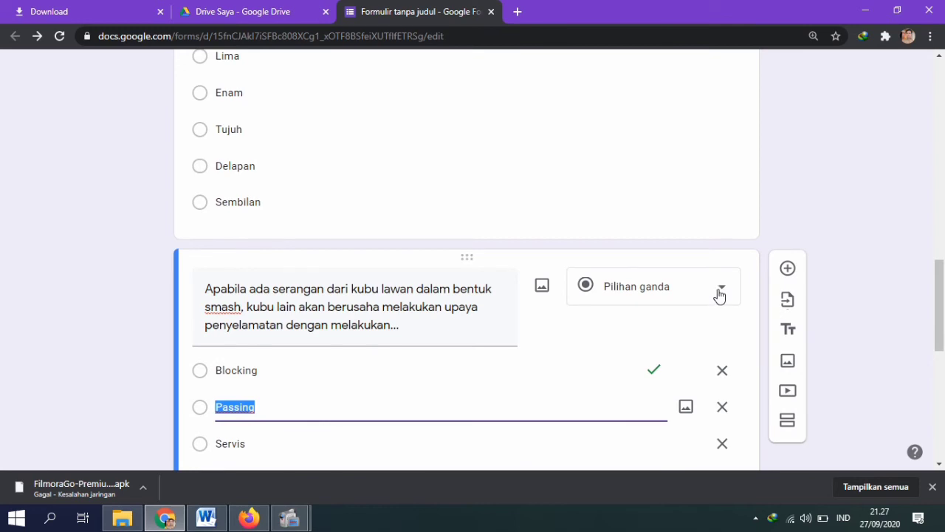
{"action": "scroll", "coordinate": [375, 436], "scroll_direction": "down", "scroll_amount": 3}
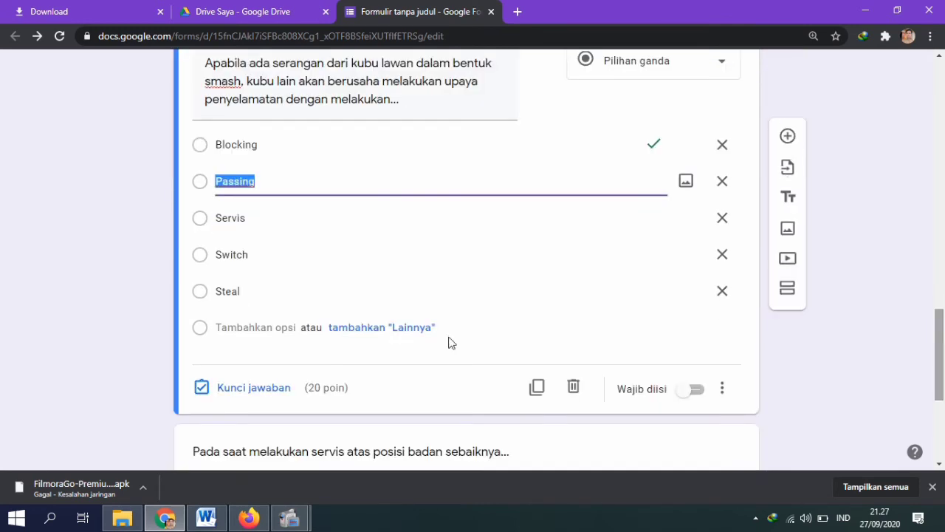
{"action": "left_click", "coordinate": [281, 388]}
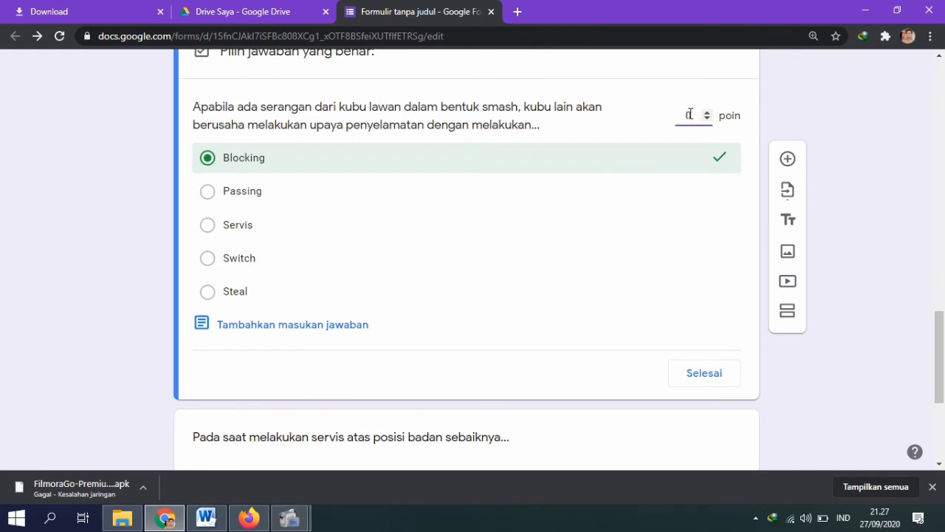
{"action": "left_click", "coordinate": [705, 375]}
{"action": "left_click_drag", "start_coordinate": [941, 359], "coordinate": [941, 221]}
{"action": "left_click", "coordinate": [626, 371]}
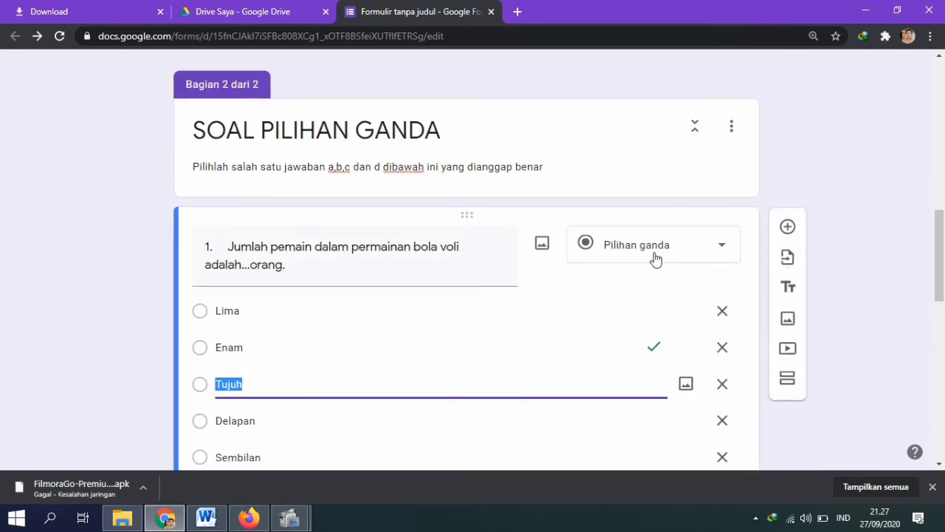
{"action": "scroll", "coordinate": [334, 336], "scroll_direction": "down", "scroll_amount": 2}
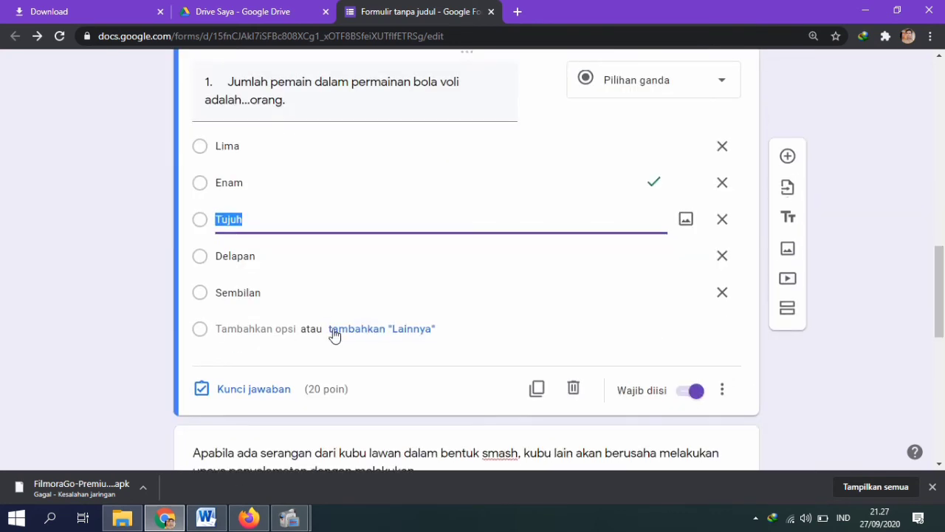
{"action": "left_click", "coordinate": [260, 392]}
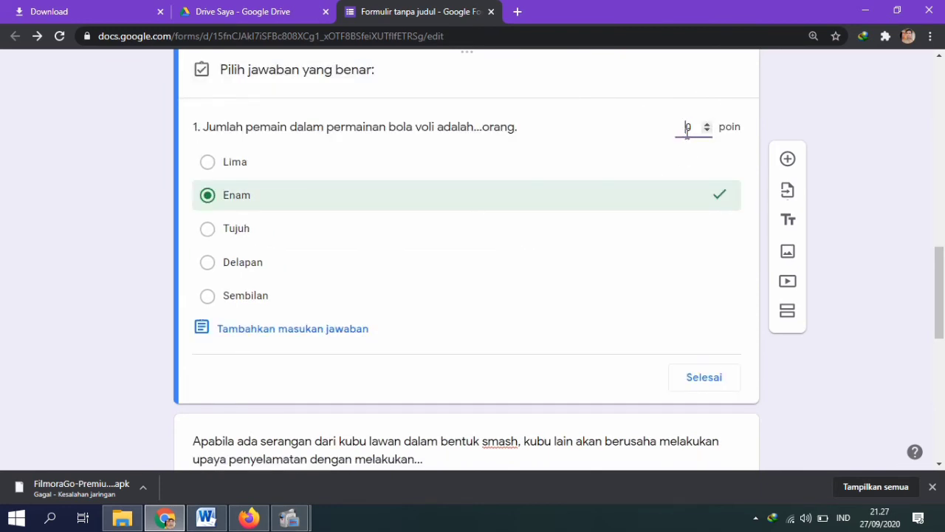
{"action": "left_click", "coordinate": [713, 375]}
{"action": "left_click_drag", "start_coordinate": [941, 341], "coordinate": [938, 460]}
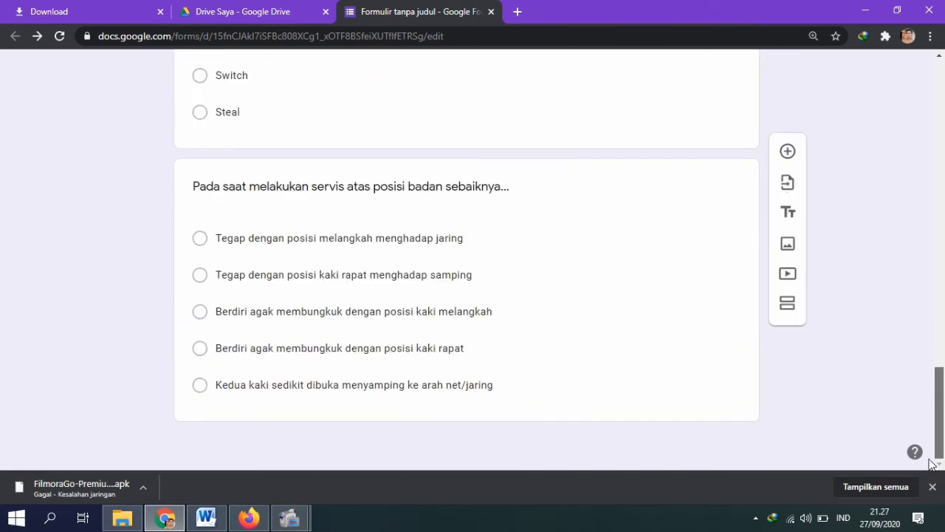
{"action": "scroll", "coordinate": [922, 332], "scroll_direction": "up", "scroll_amount": 6}
{"action": "scroll", "coordinate": [909, 414], "scroll_direction": "down", "scroll_amount": 6}
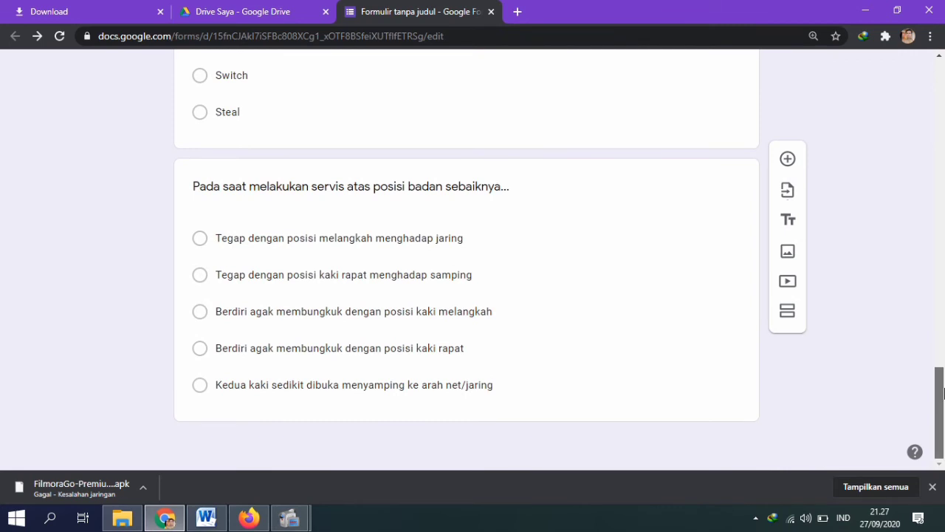
{"action": "scroll", "coordinate": [909, 110], "scroll_direction": "up", "scroll_amount": 15}
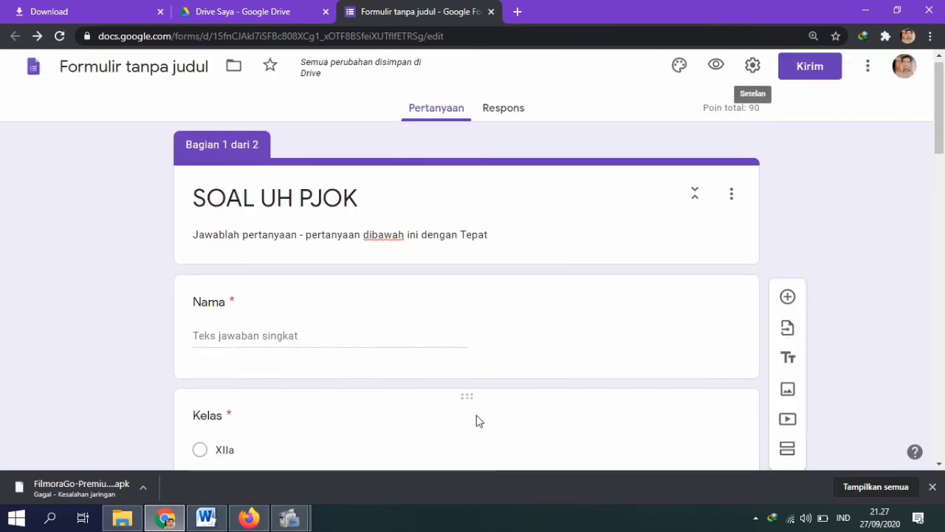
{"action": "left_click", "coordinate": [718, 71]}
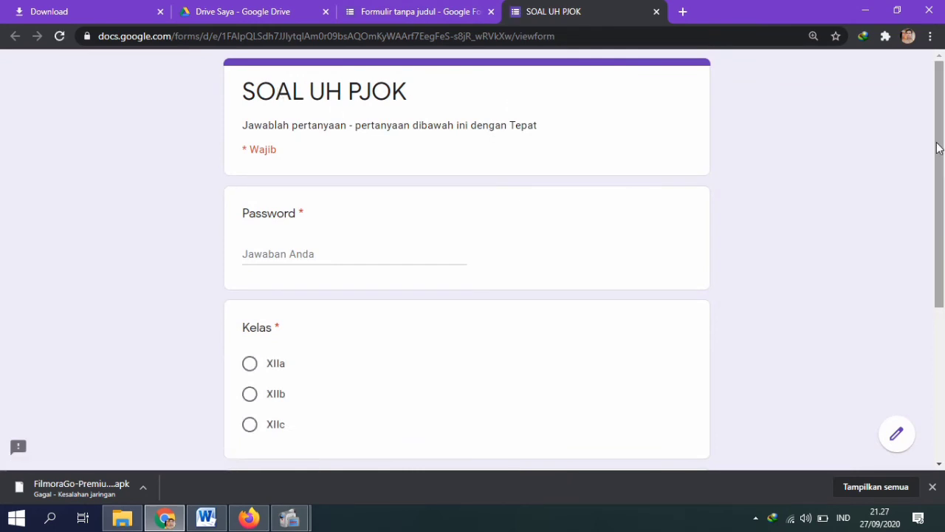
{"action": "left_click_drag", "start_coordinate": [937, 148], "coordinate": [942, 347]}
{"action": "left_click_drag", "start_coordinate": [939, 210], "coordinate": [908, 280]}
{"action": "scroll", "coordinate": [909, 280], "scroll_direction": "up", "scroll_amount": 3}
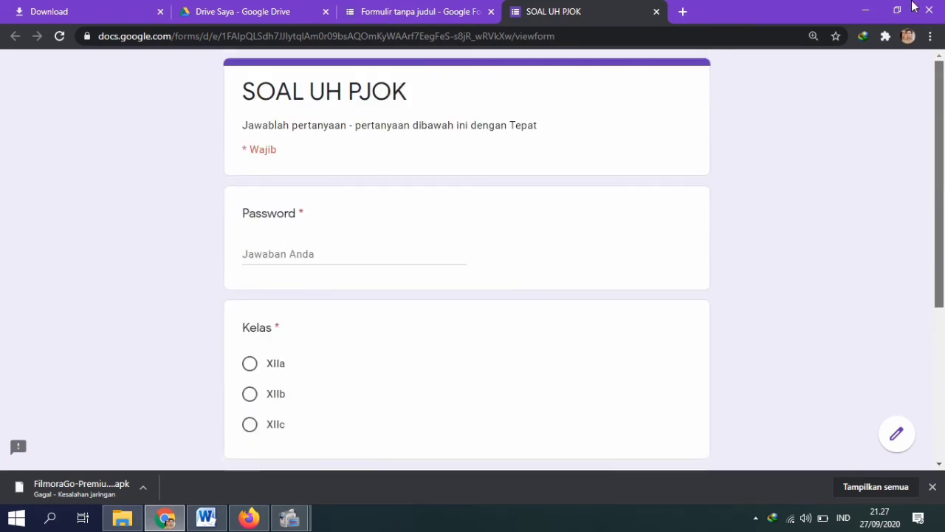
{"action": "left_click", "coordinate": [657, 12]}
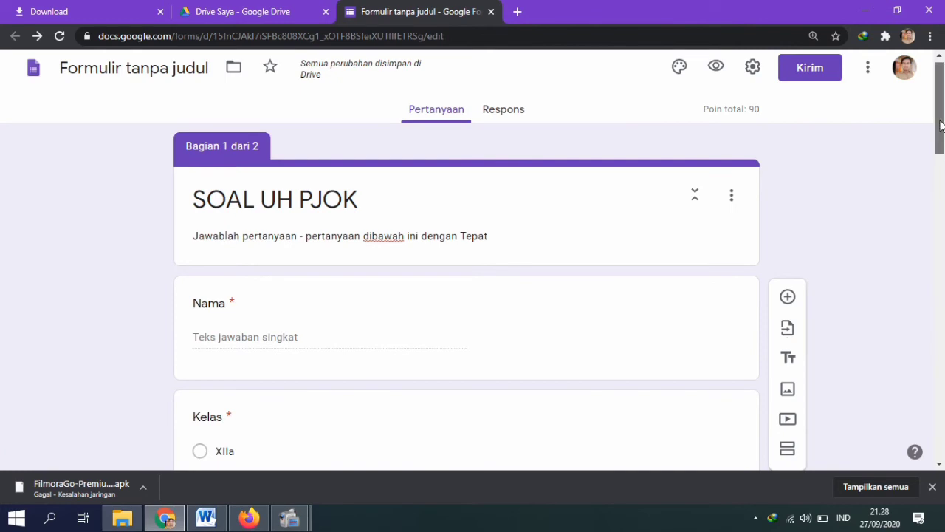
{"action": "scroll", "coordinate": [931, 146], "scroll_direction": "down", "scroll_amount": 3}
{"action": "scroll", "coordinate": [903, 99], "scroll_direction": "up", "scroll_amount": 3}
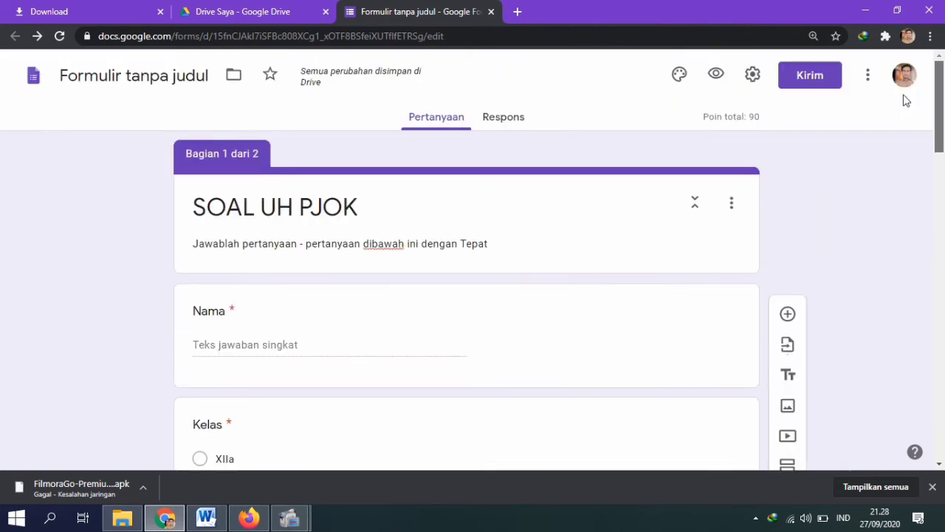
Step: Shorten the quiz's share link to a forms.gle URL and copy it to the clipboard
{"action": "left_click", "coordinate": [807, 83]}
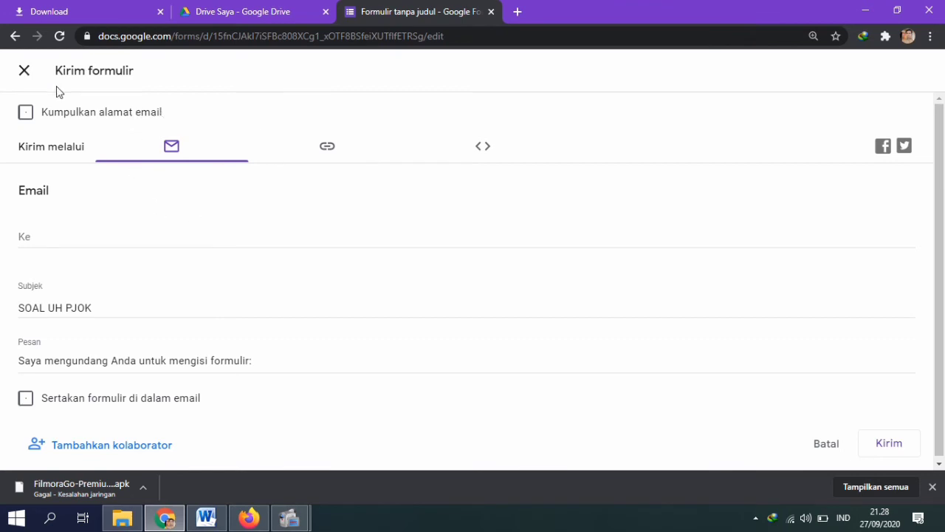
{"action": "left_click", "coordinate": [333, 164]}
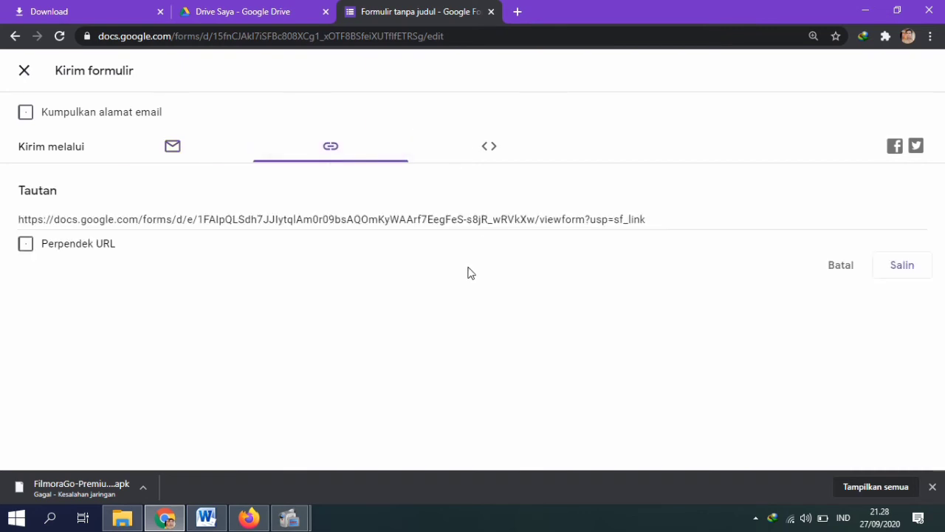
{"action": "left_click", "coordinate": [26, 250]}
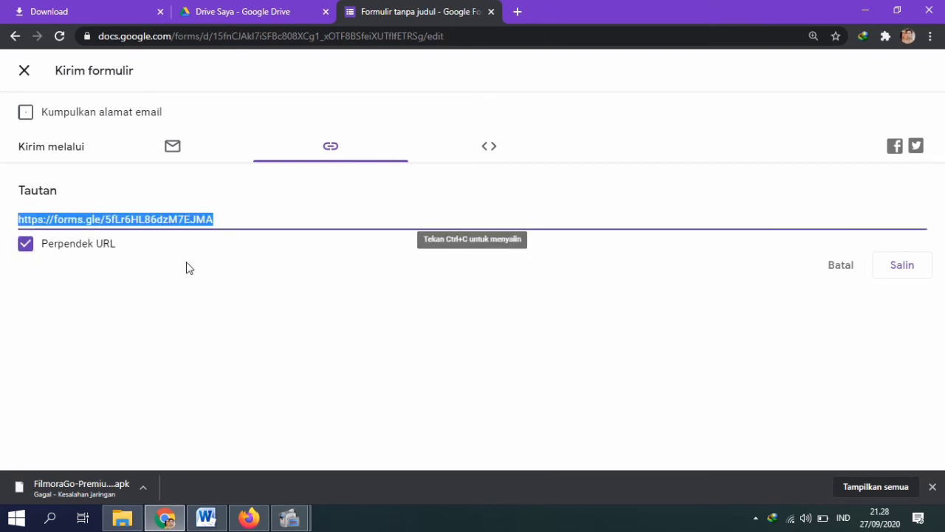
{"action": "left_click", "coordinate": [903, 273]}
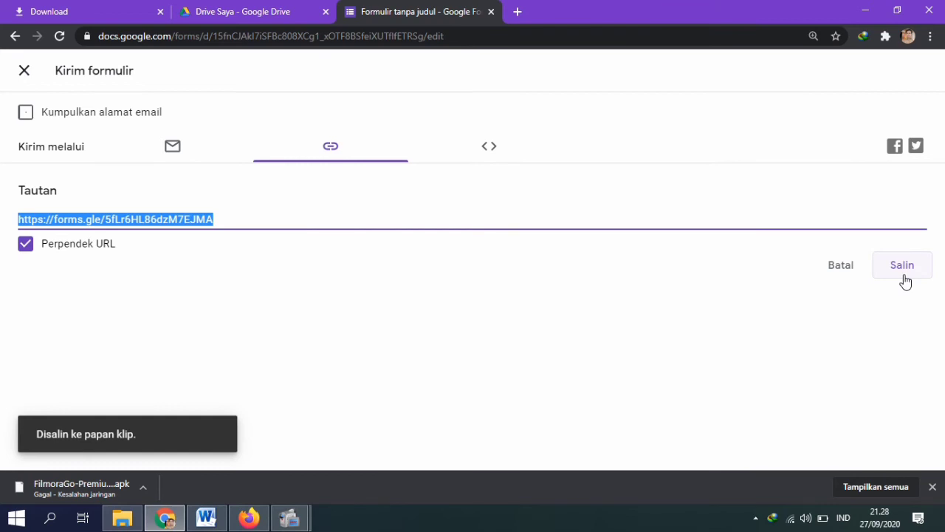
Step: Replace the old form link in the Word document with the new short link, in bold
{"action": "left_click", "coordinate": [219, 517]}
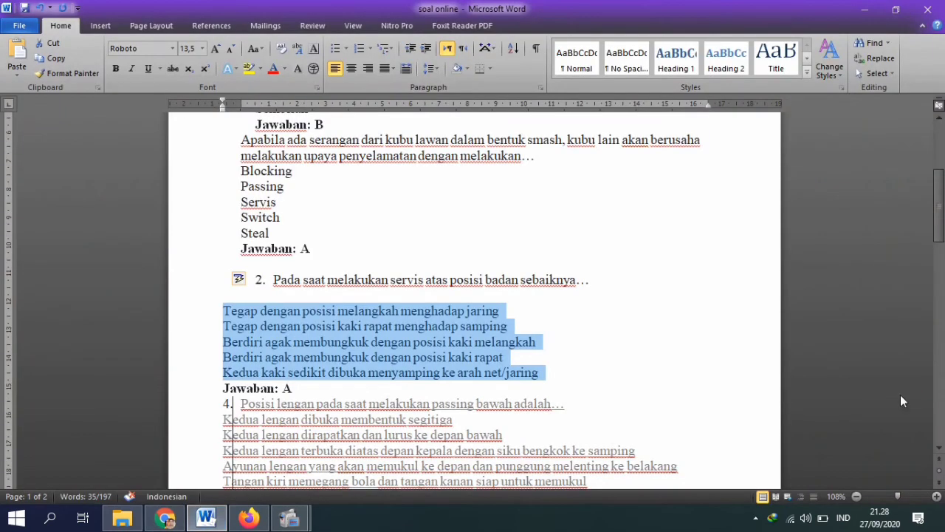
{"action": "left_click_drag", "start_coordinate": [939, 207], "coordinate": [939, 405]}
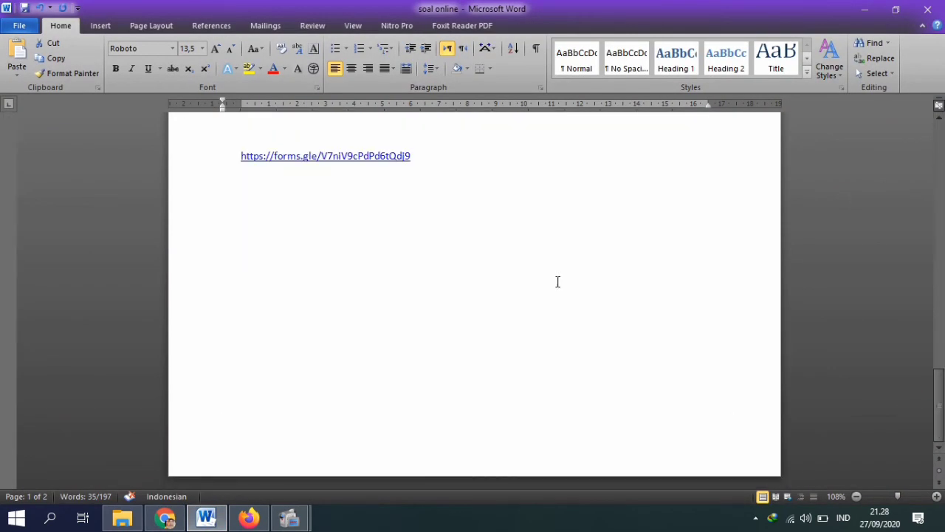
{"action": "left_click_drag", "start_coordinate": [478, 162], "coordinate": [147, 141]}
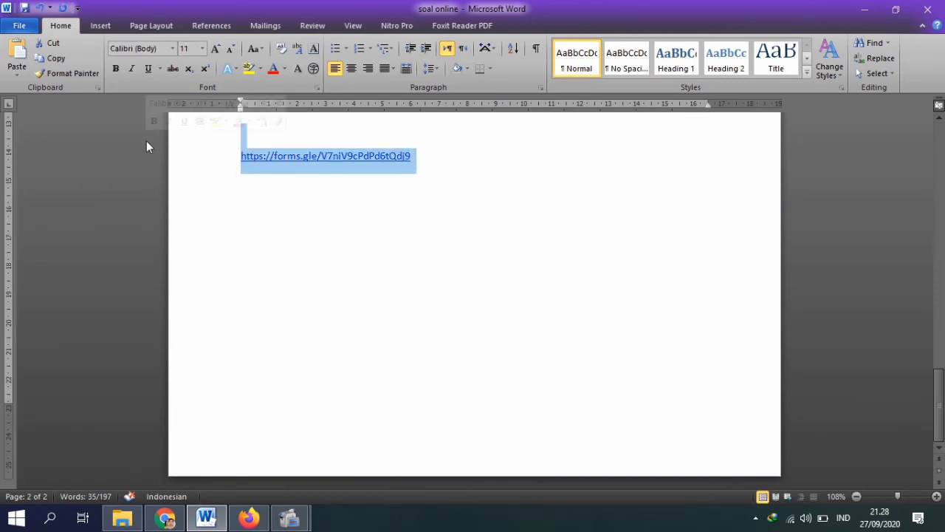
{"action": "key", "text": "BackSpace"}
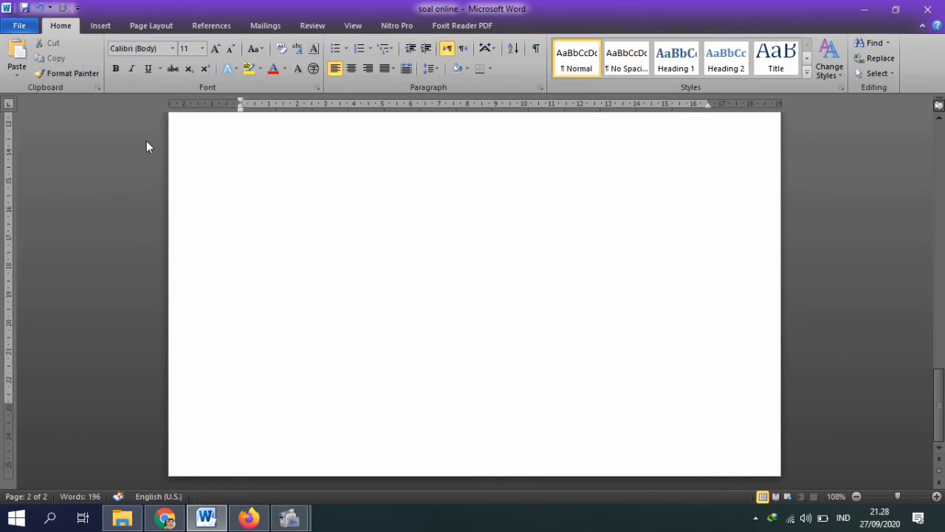
{"action": "type", "text": "https://forms.gle/5fLr6HL86dzM7EJMA"}
{"action": "left_click_drag", "start_coordinate": [459, 133], "coordinate": [226, 138]}
{"action": "key", "text": "ctrl+b"}
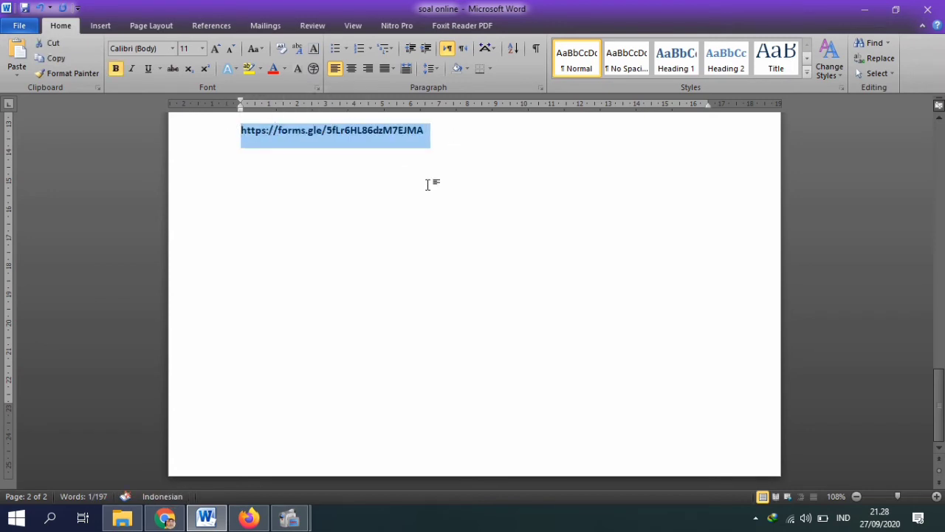
{"action": "left_click", "coordinate": [427, 185]}
{"action": "key", "text": "Return"}
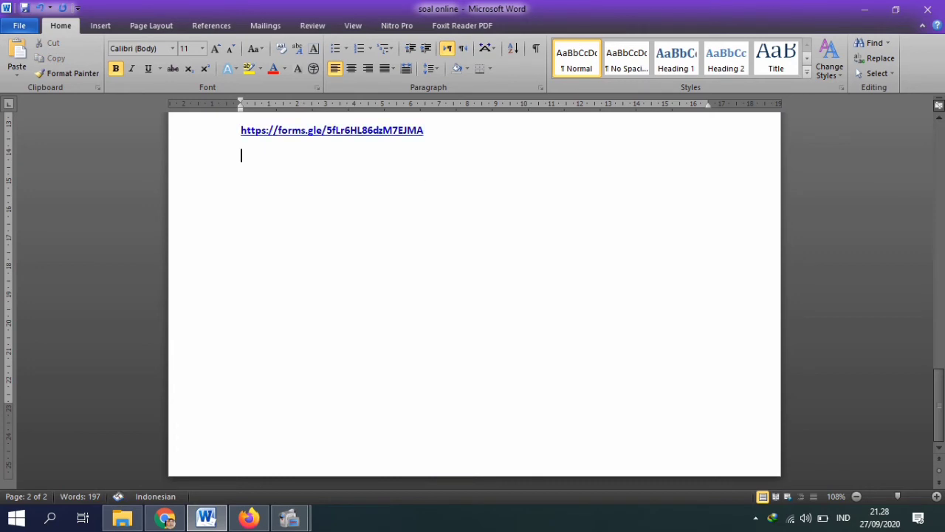
Step: Label the link line 'Link UH PJOK.' on a new line below the student names
{"action": "left_click_drag", "start_coordinate": [939, 407], "coordinate": [940, 387]}
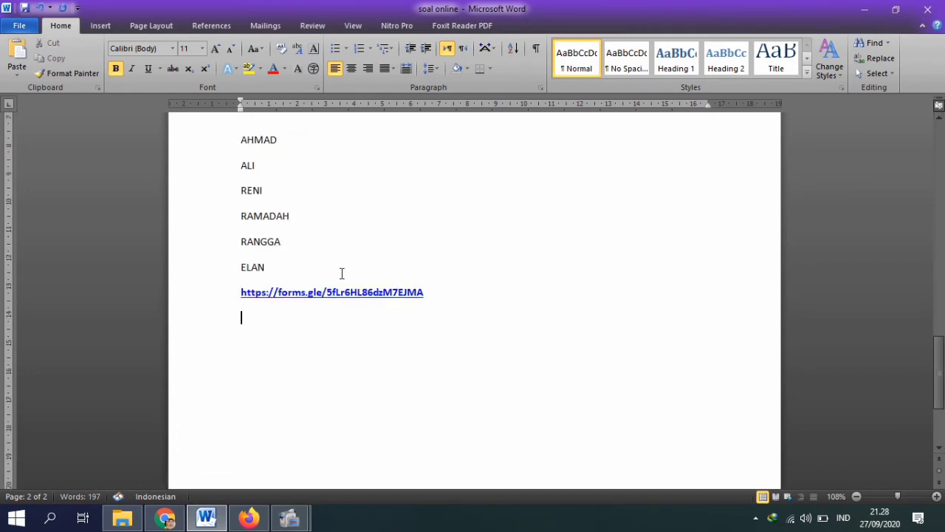
{"action": "left_click", "coordinate": [308, 263]}
{"action": "key", "text": "Return"}
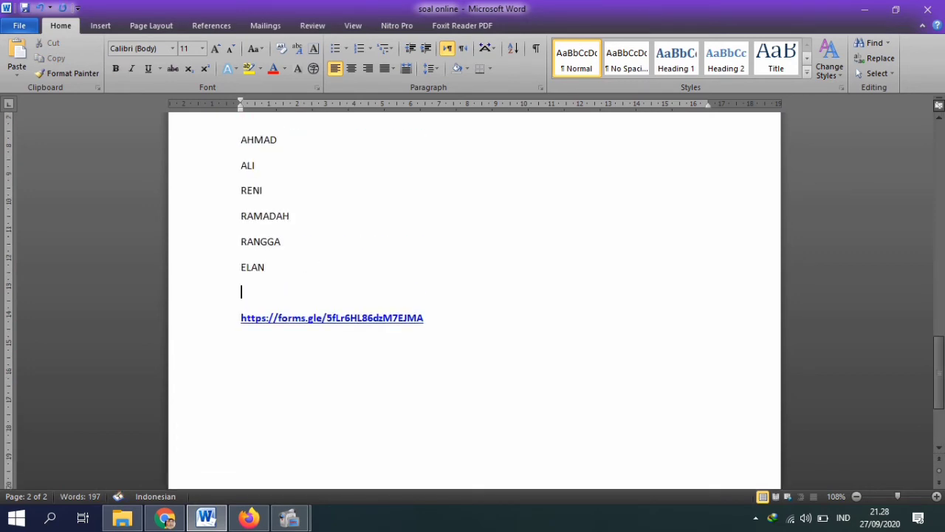
{"action": "key", "text": "Down"}
{"action": "key", "text": "Caps_Lock"}
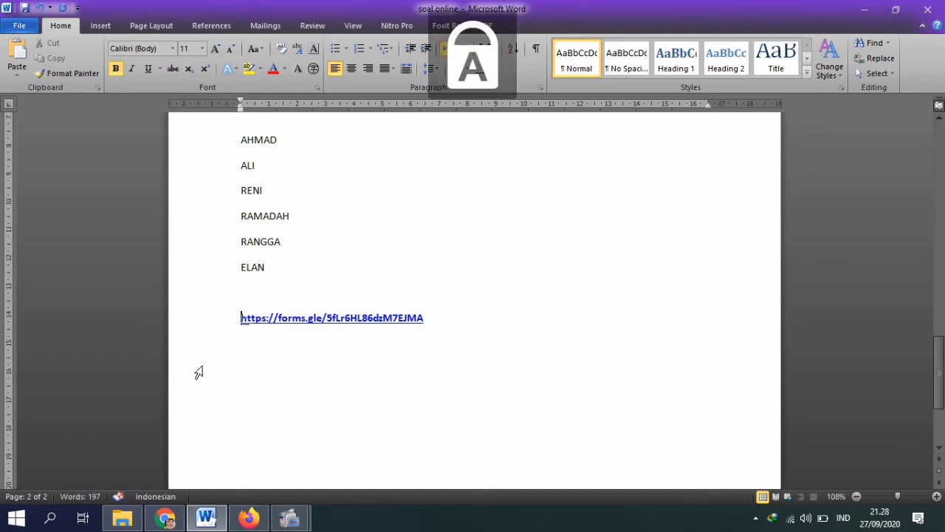
{"action": "type", "text": "L"}
{"action": "key", "text": "Caps_Lock"}
{"action": "type", "text": "ink"}
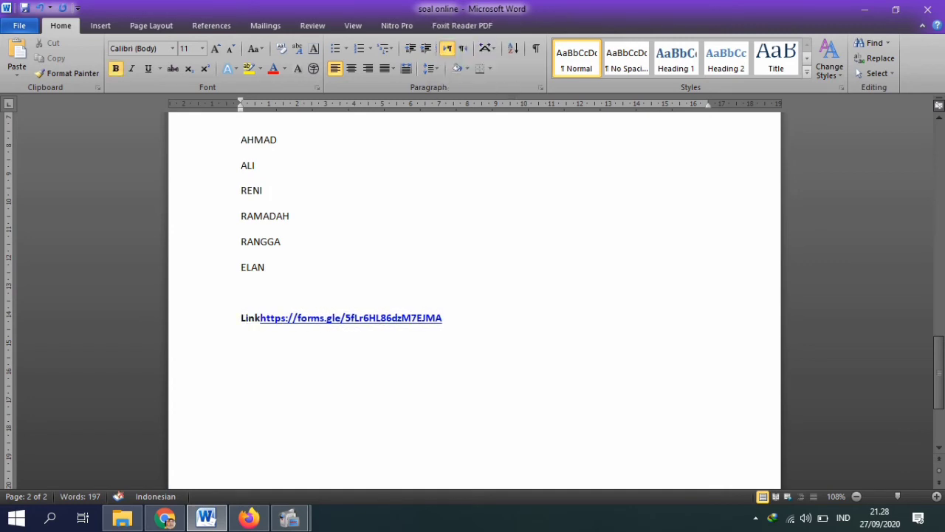
{"action": "type", "text": "."}
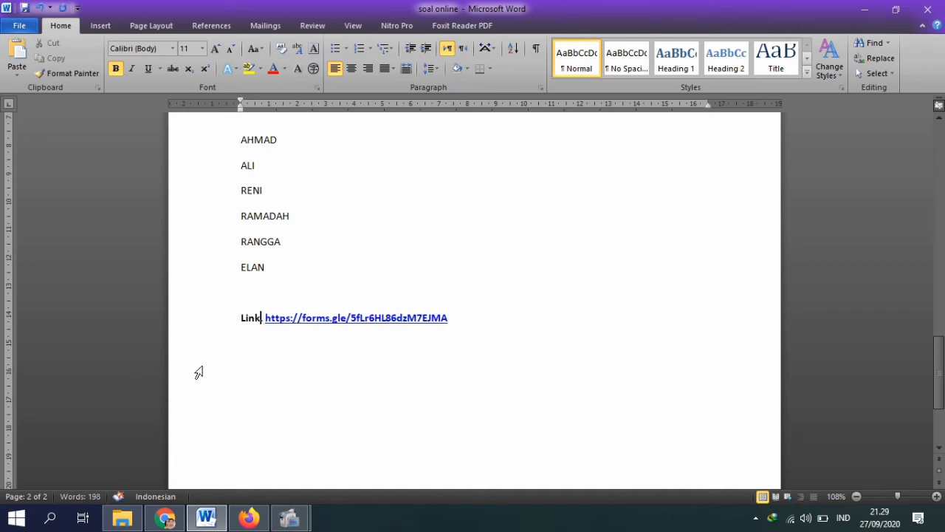
{"action": "key", "text": "Left"}
{"action": "key", "text": "Left"}
{"action": "key", "text": "Caps_Lock"}
{"action": "type", "text": "UH "}
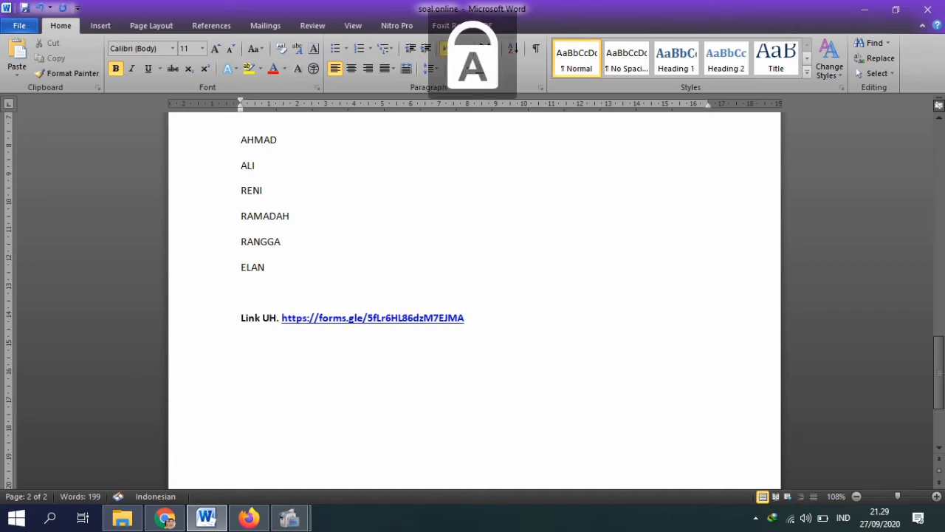
{"action": "type", "text": "PJOK"}
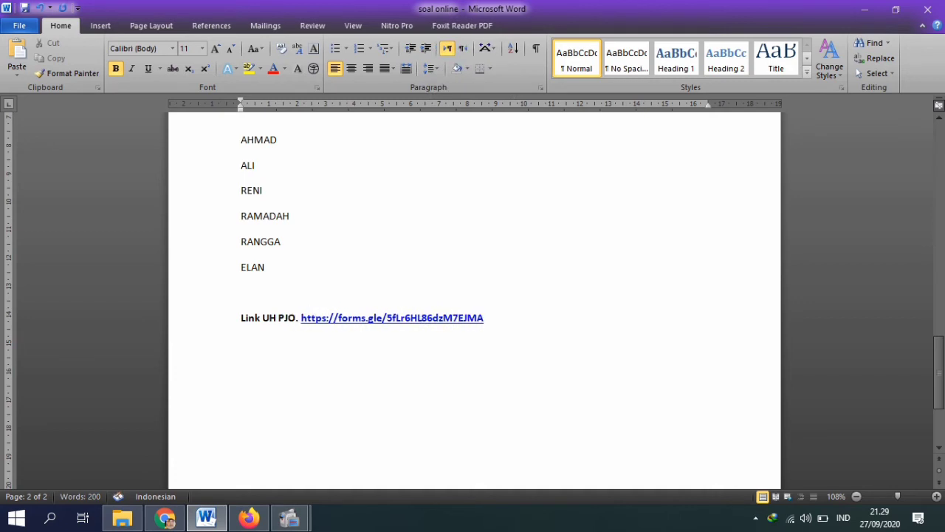
{"action": "key", "text": "Delete"}
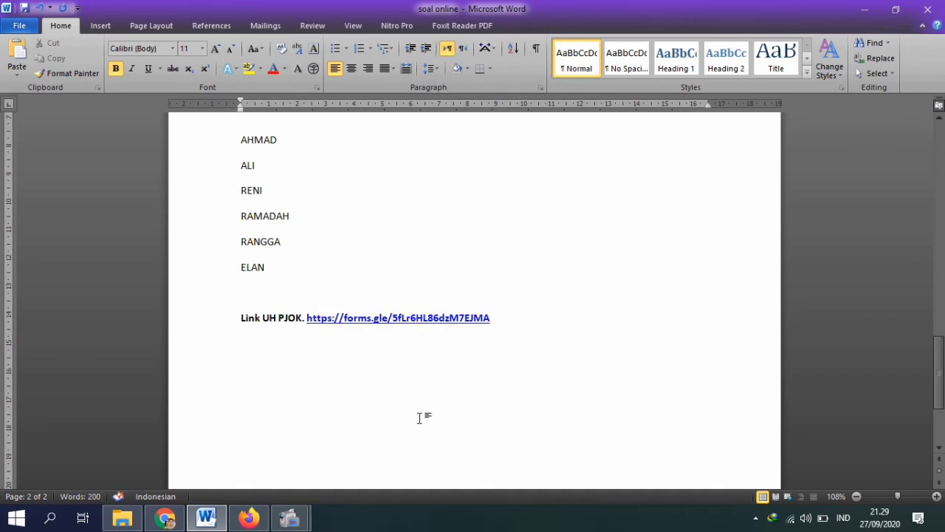
{"action": "left_click", "coordinate": [248, 517]}
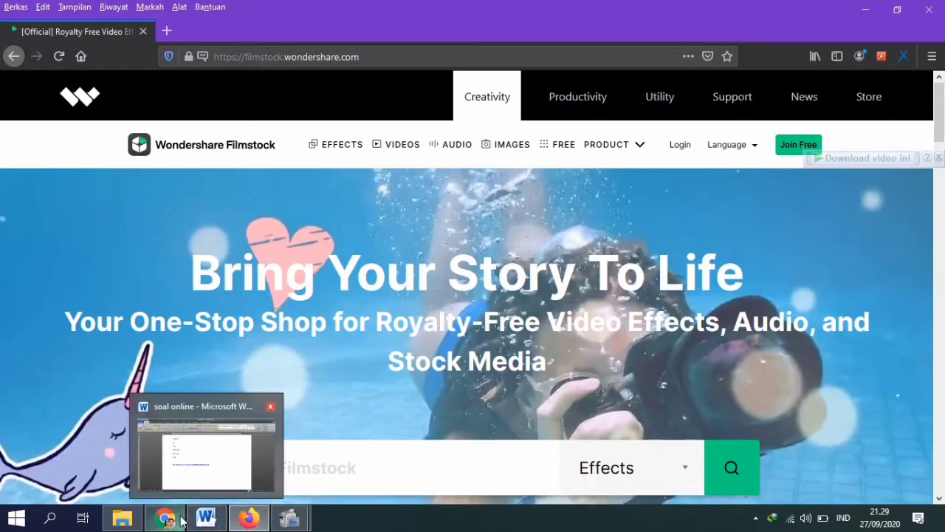
Step: Open the Google homepage in a new Chrome tab and switch to the other Google account
{"action": "left_click", "coordinate": [180, 519]}
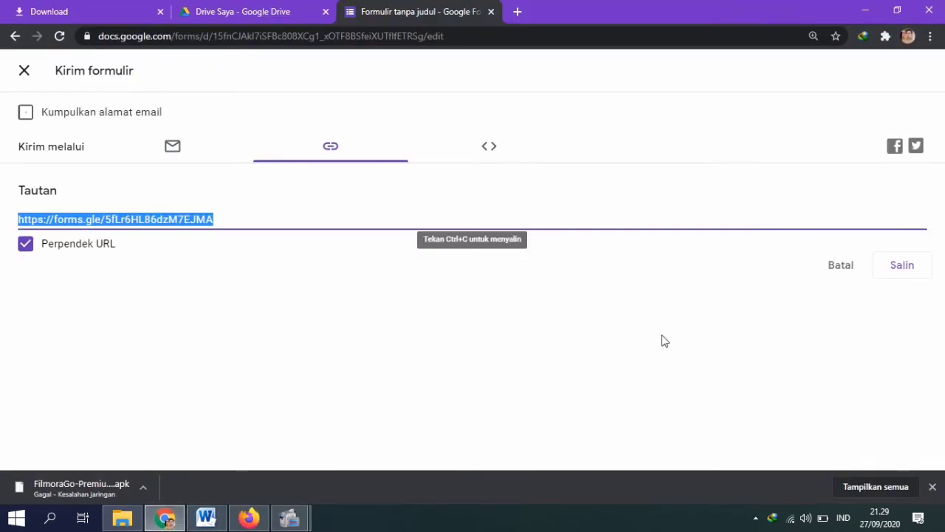
{"action": "left_click", "coordinate": [518, 13]}
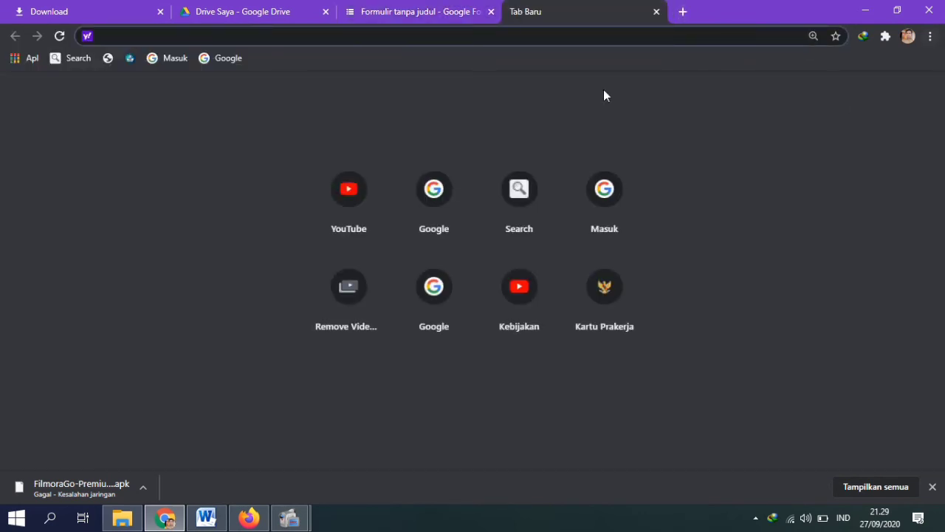
{"action": "left_click", "coordinate": [453, 197]}
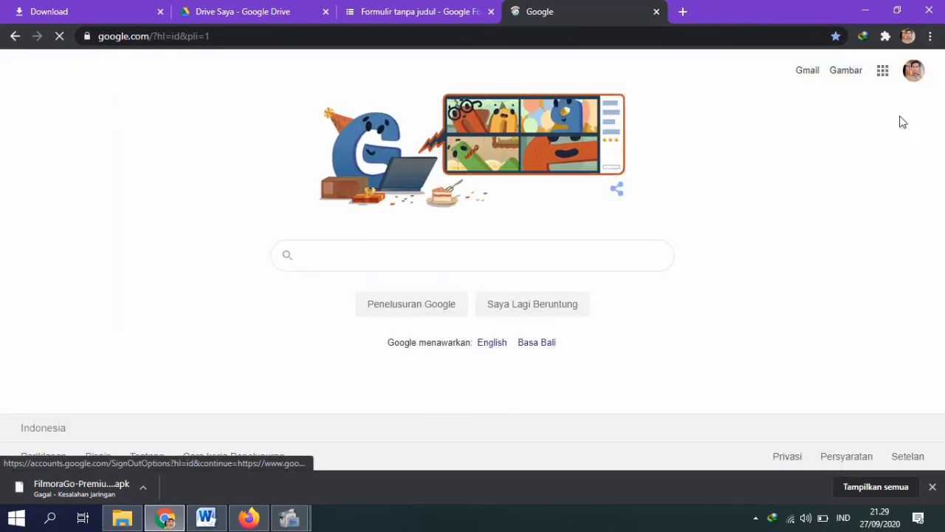
{"action": "left_click", "coordinate": [920, 83]}
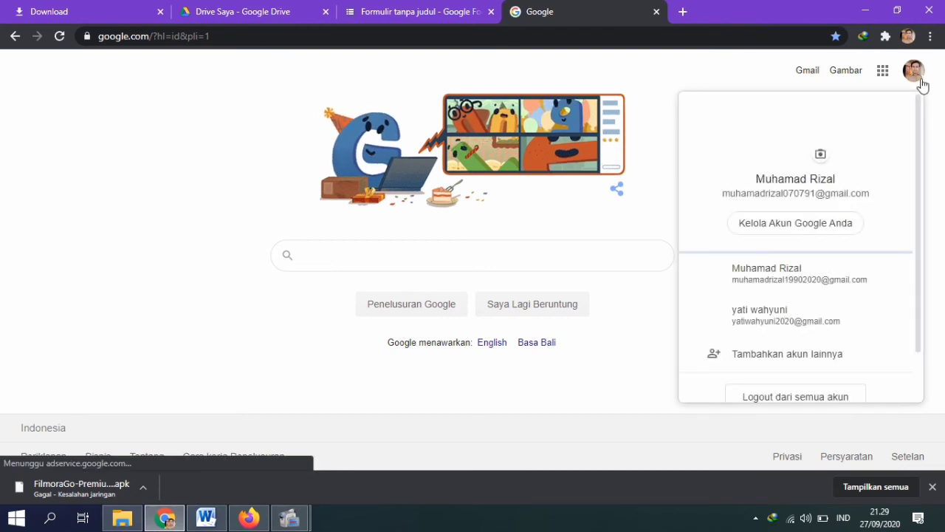
{"action": "left_click", "coordinate": [807, 321]}
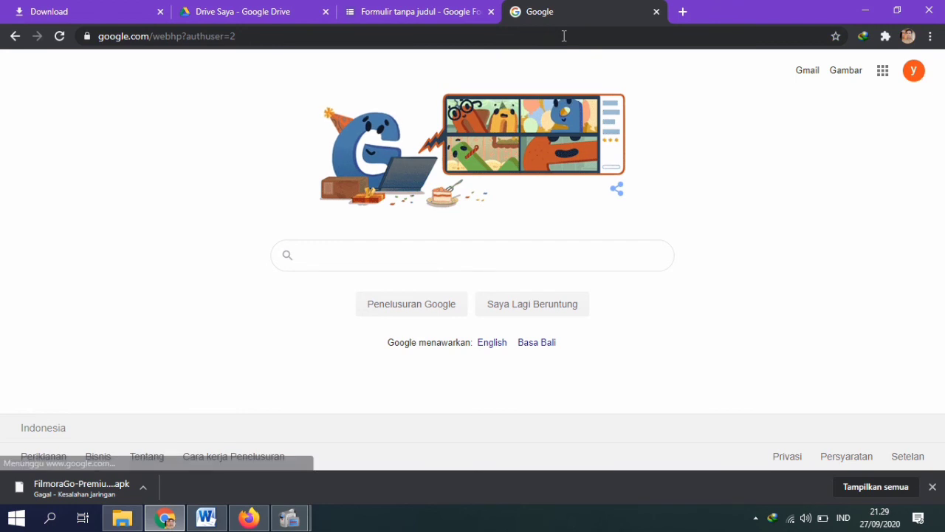
{"action": "left_click", "coordinate": [300, 35]}
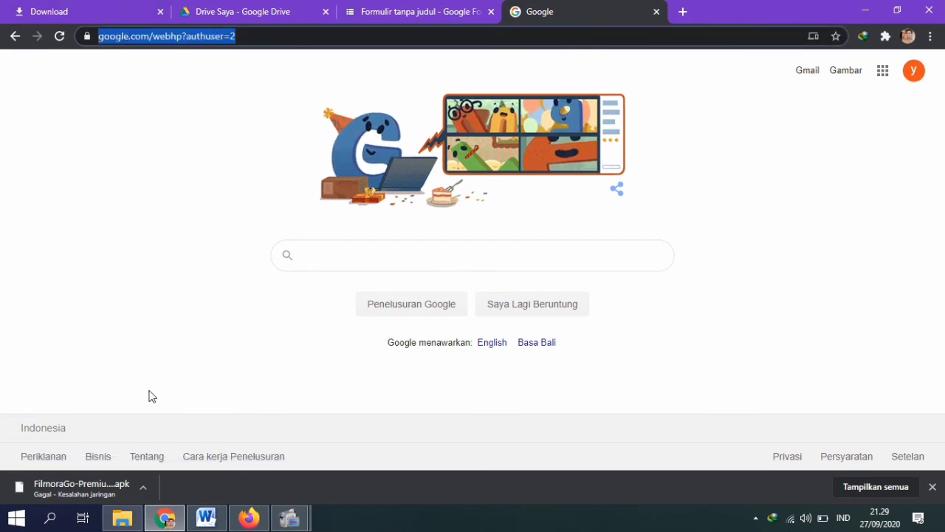
Step: Copy the forms.gle link from the Word document and bring Chrome back to front
{"action": "left_click", "coordinate": [206, 517]}
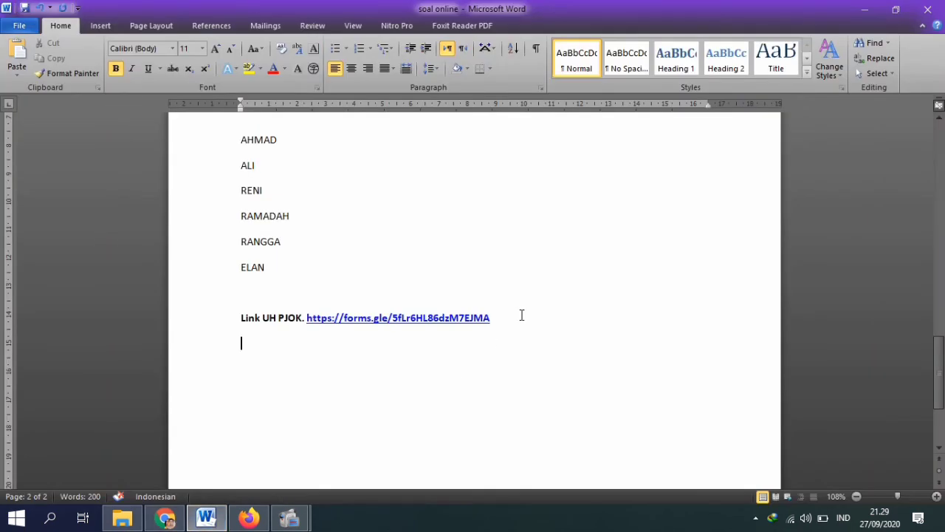
{"action": "left_click_drag", "start_coordinate": [522, 315], "coordinate": [308, 318]}
{"action": "key", "text": "ctrl+c"}
{"action": "mouse_move", "coordinate": [290, 517]}
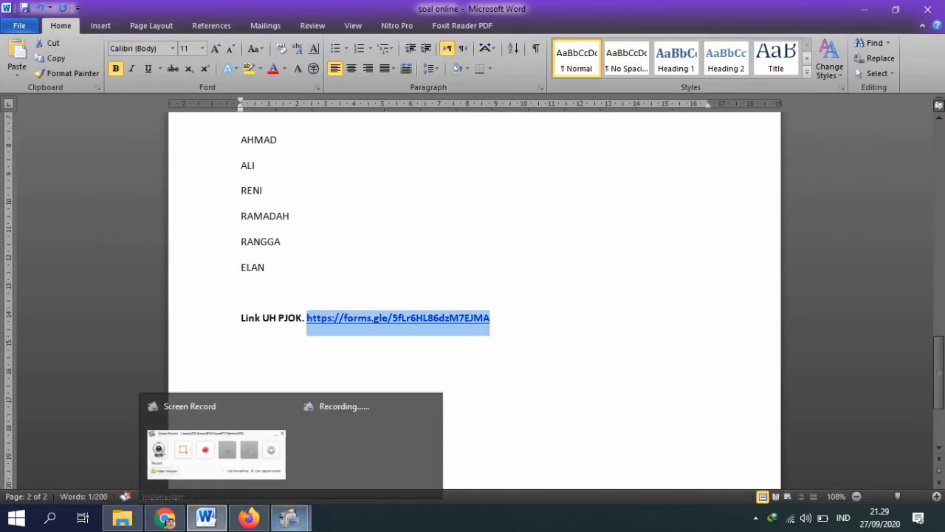
{"action": "left_click", "coordinate": [165, 517]}
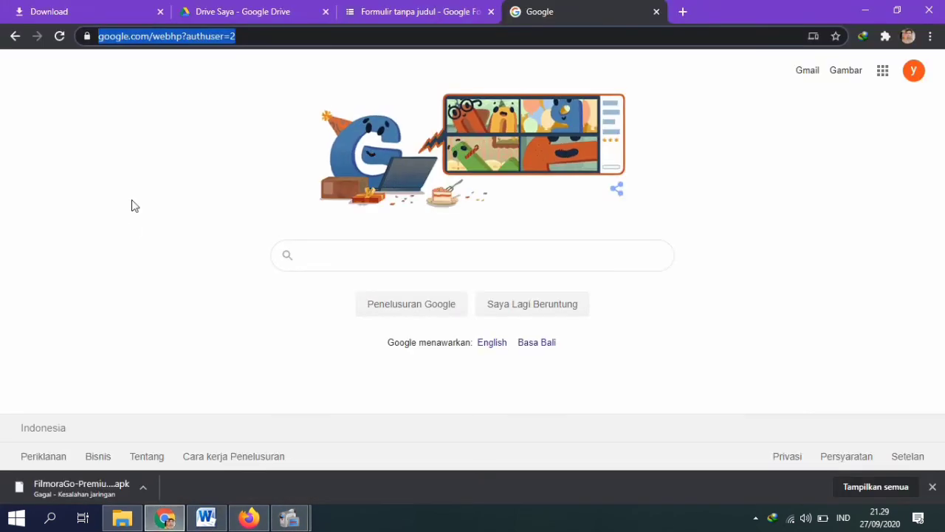
Step: Open the pasted quiz link, then fill in the student's name and a password answer
{"action": "key", "text": "ctrl+v"}
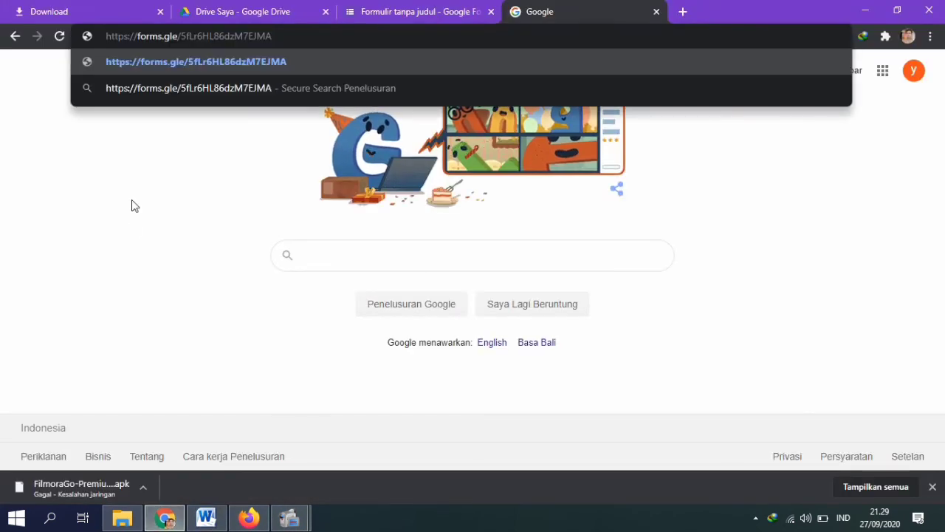
{"action": "key", "text": "Return"}
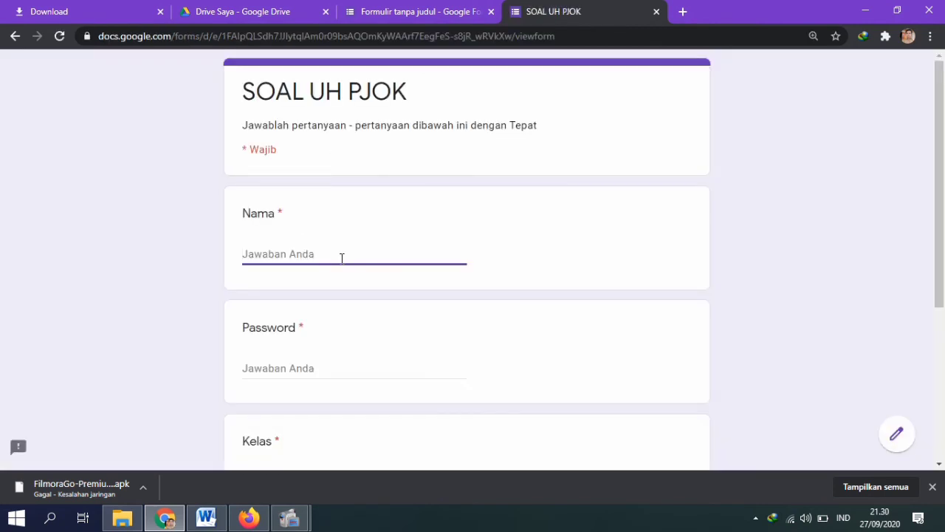
{"action": "type", "text": "yA"}
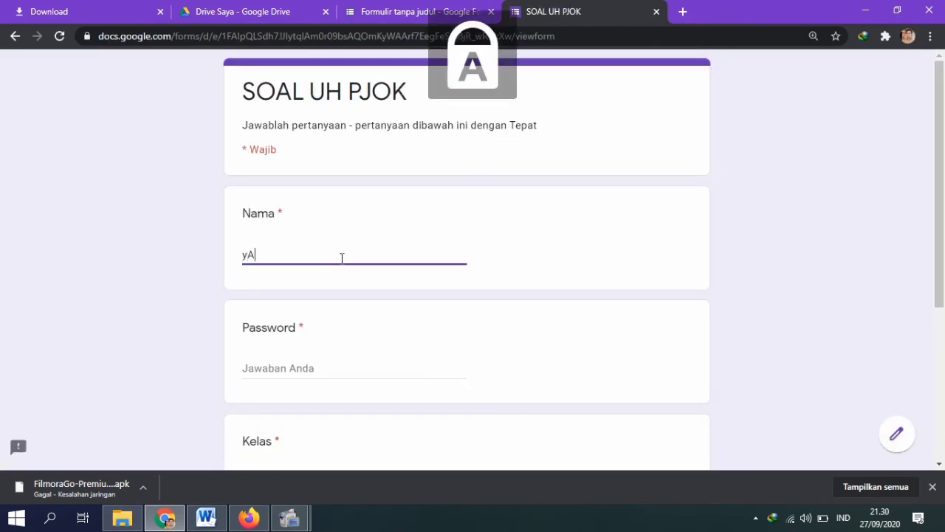
{"action": "key", "text": "BackSpace"}
{"action": "key", "text": "BackSpace"}
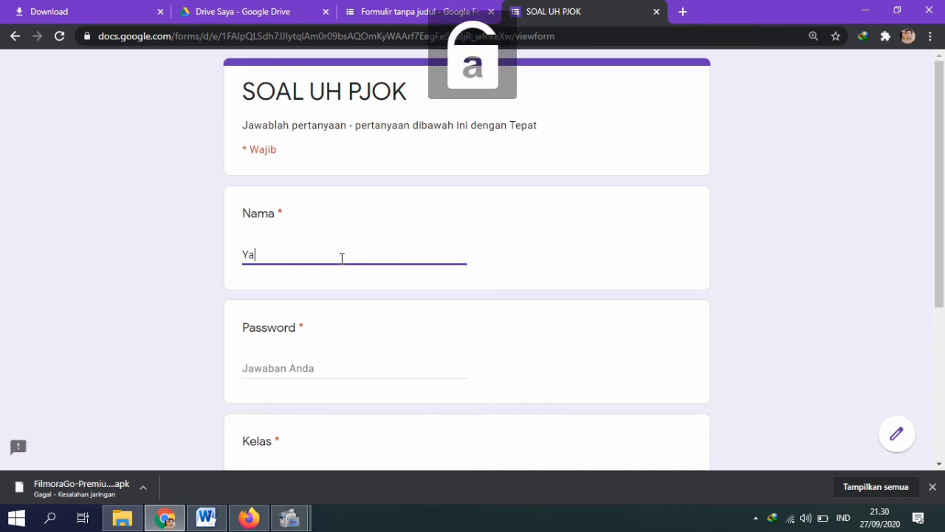
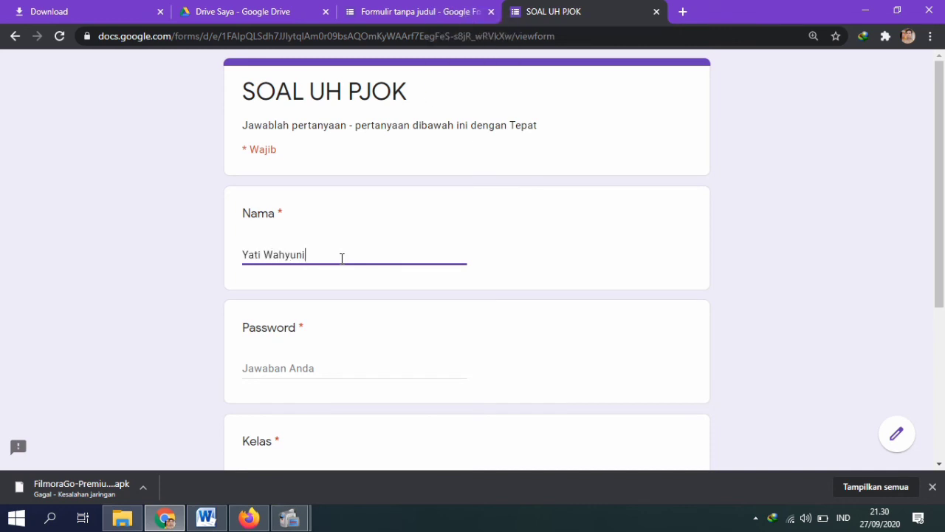
{"action": "left_click", "coordinate": [326, 375]}
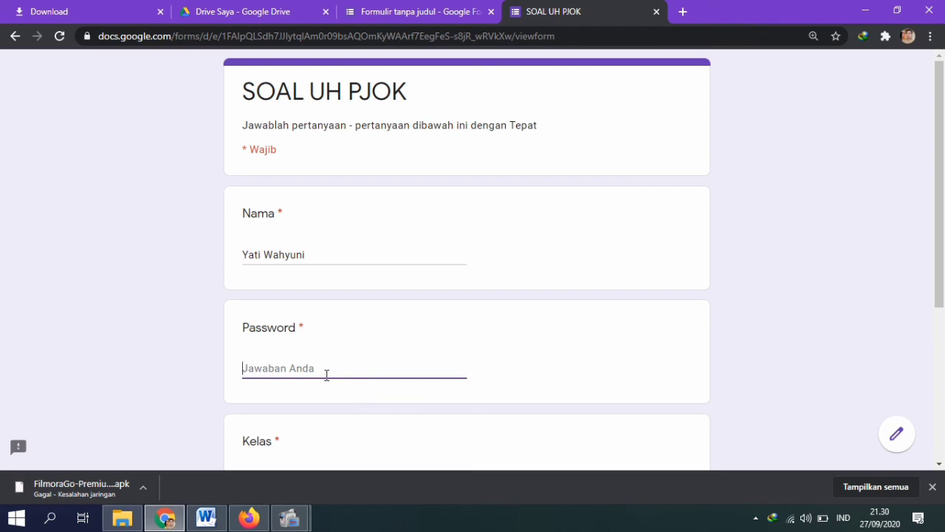
{"action": "type", "text": "kunci1"}
{"action": "left_click", "coordinate": [374, 398]}
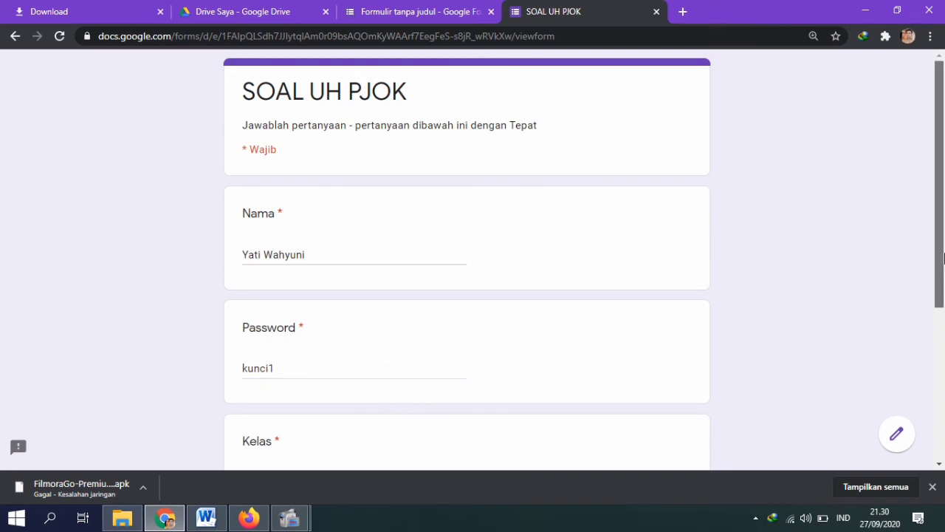
Step: Enter a wrong password so the form shows its validation error
{"action": "scroll", "coordinate": [944, 307], "scroll_direction": "down", "scroll_amount": 2}
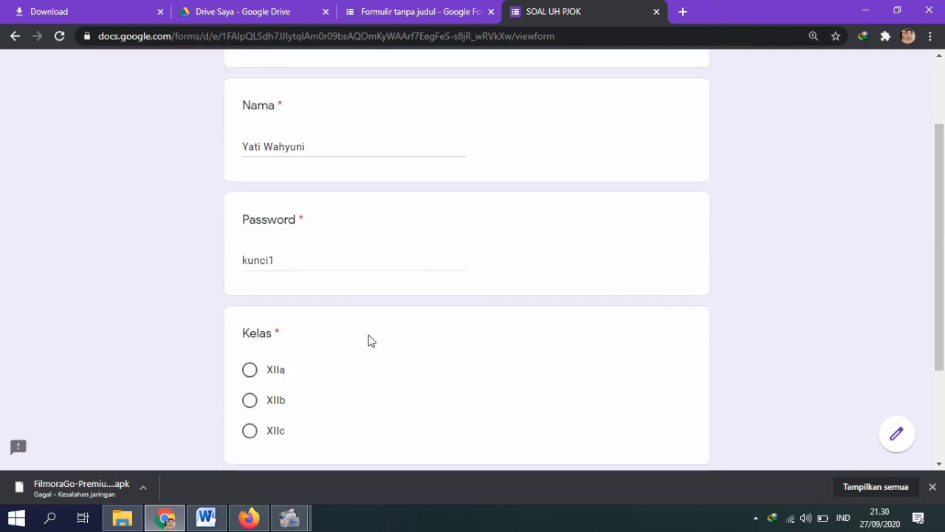
{"action": "left_click", "coordinate": [280, 256]}
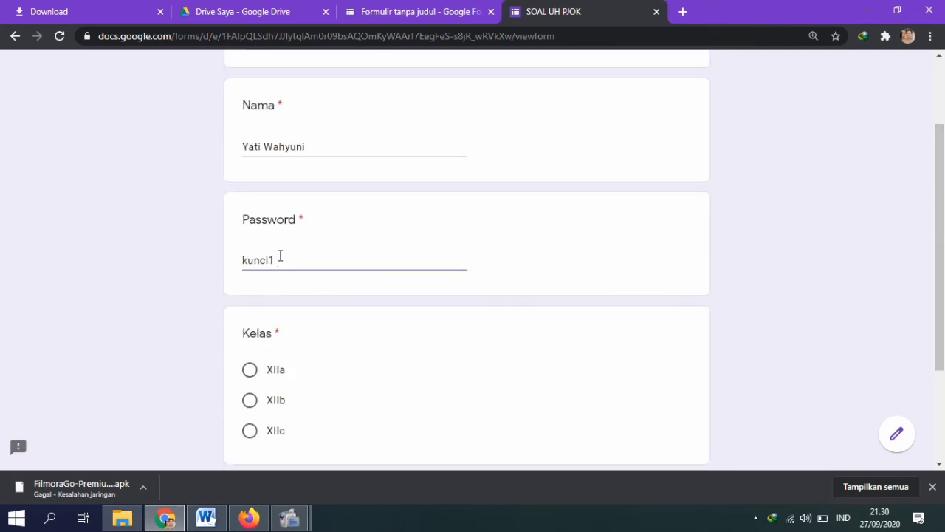
{"action": "key", "text": "BackSpace"}
{"action": "key", "text": "BackSpace"}
{"action": "key", "text": "BackSpace"}
{"action": "key", "text": "BackSpace"}
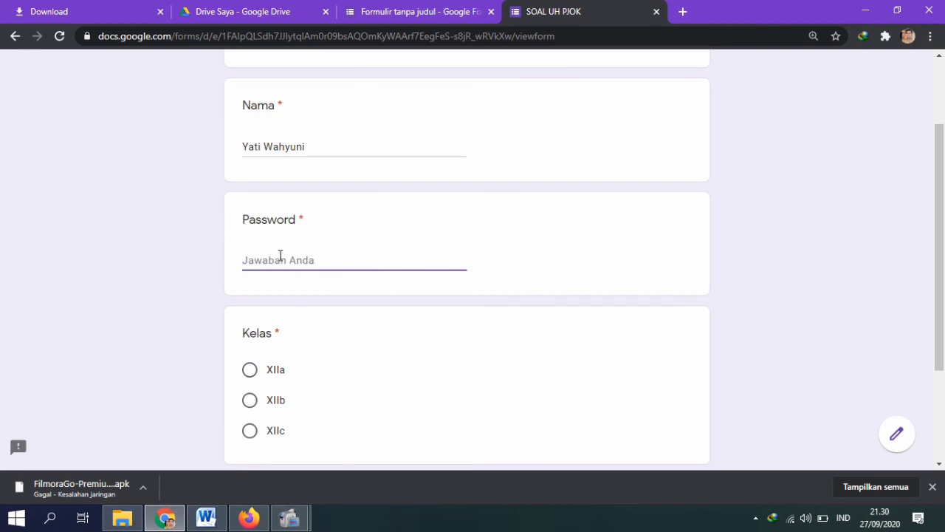
{"action": "type", "text": "jsdjdj"}
{"action": "left_click", "coordinate": [413, 359]}
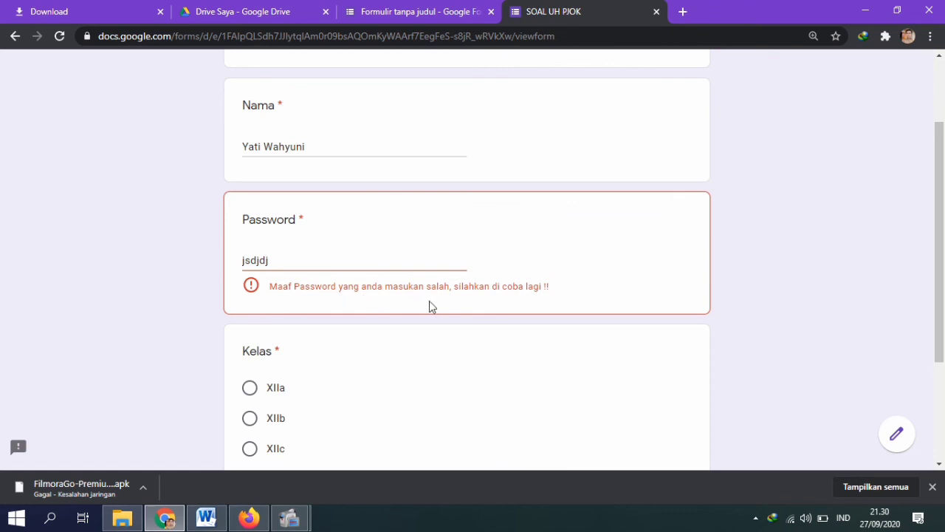
Step: Enter the correct password, choose class XIIa, and continue to the questions
{"action": "left_click", "coordinate": [336, 263]}
{"action": "key", "text": "BackSpace"}
{"action": "key", "text": "BackSpace"}
{"action": "key", "text": "BackSpace"}
{"action": "key", "text": "BackSpace"}
{"action": "key", "text": "BackSpace"}
{"action": "type", "text": "kunci2"}
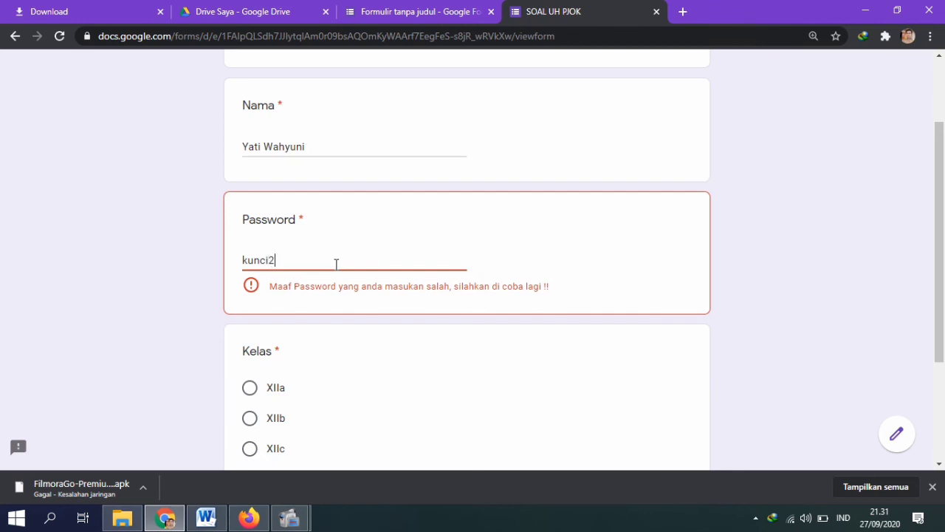
{"action": "left_click", "coordinate": [383, 341]}
{"action": "left_click", "coordinate": [274, 392]}
{"action": "scroll", "coordinate": [913, 323], "scroll_direction": "down", "scroll_amount": 2}
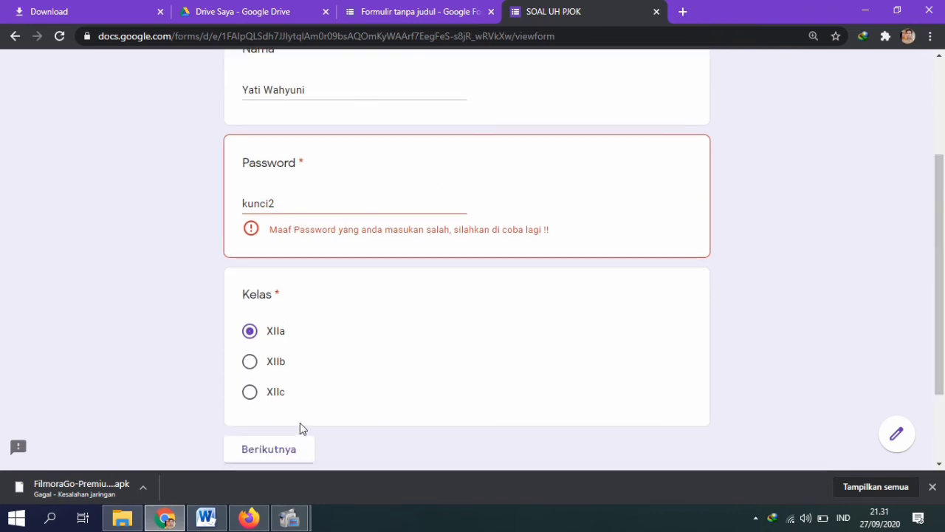
{"action": "left_click", "coordinate": [337, 211]}
{"action": "key", "text": "BackSpace"}
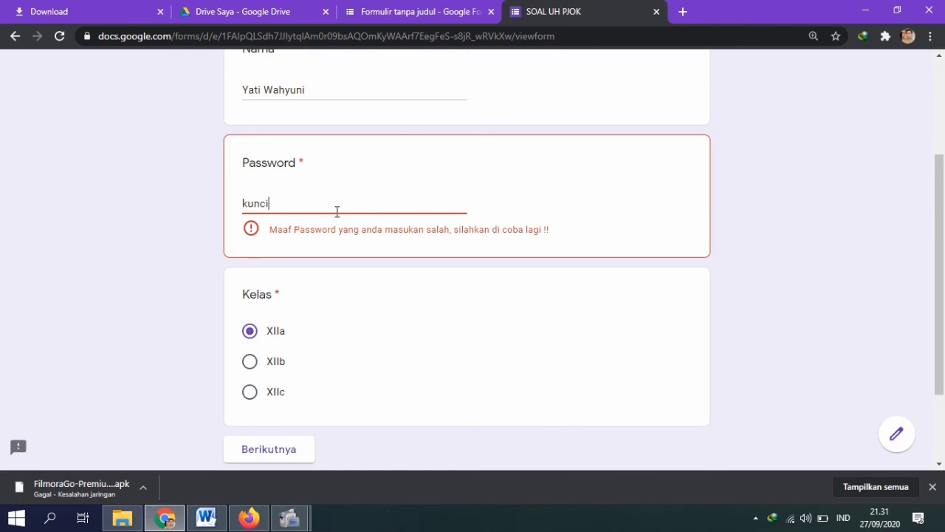
{"action": "type", "text": "1"}
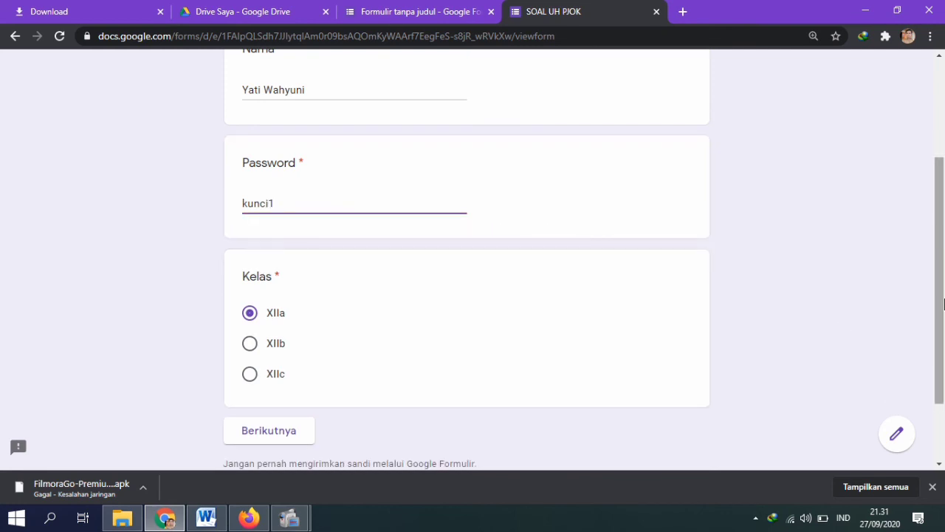
{"action": "scroll", "coordinate": [339, 462], "scroll_direction": "down", "scroll_amount": 2}
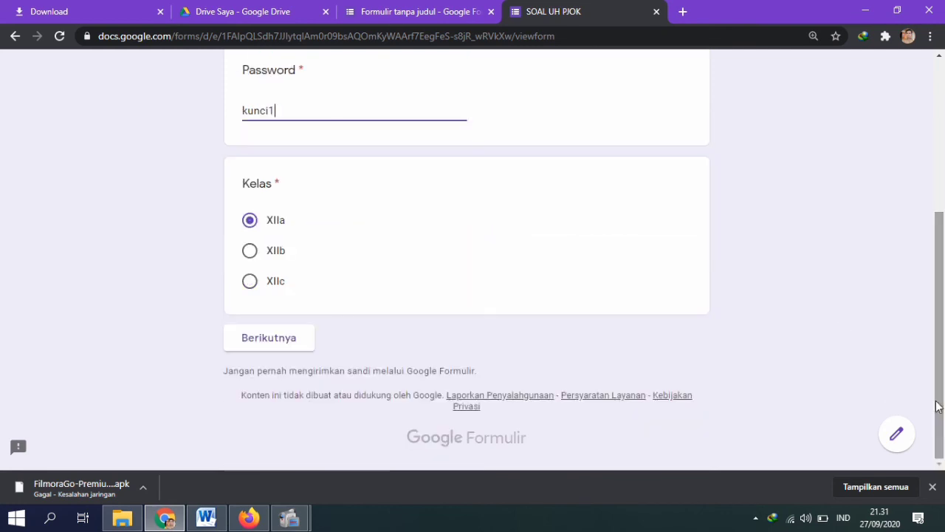
{"action": "left_click", "coordinate": [300, 353]}
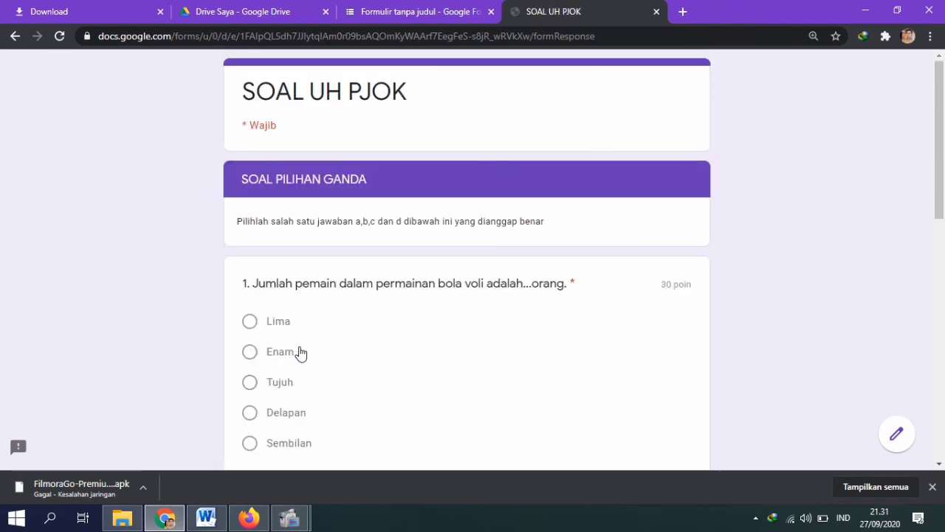
Step: Answer Lima, 'Tegap dengan posisi melangkah menghadap jaring', and Blocking, then submit the quiz
{"action": "scroll", "coordinate": [944, 141], "scroll_direction": "down", "scroll_amount": 1}
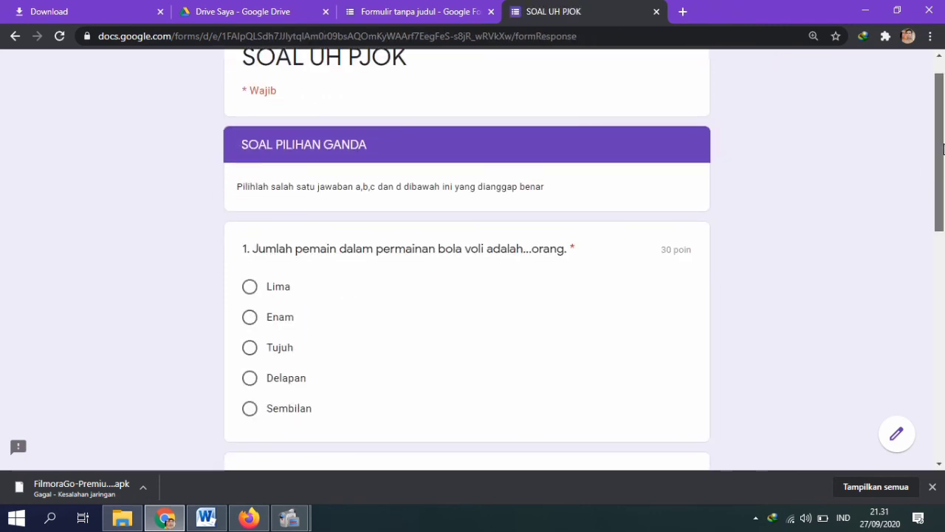
{"action": "left_click_drag", "start_coordinate": [944, 144], "coordinate": [943, 158]}
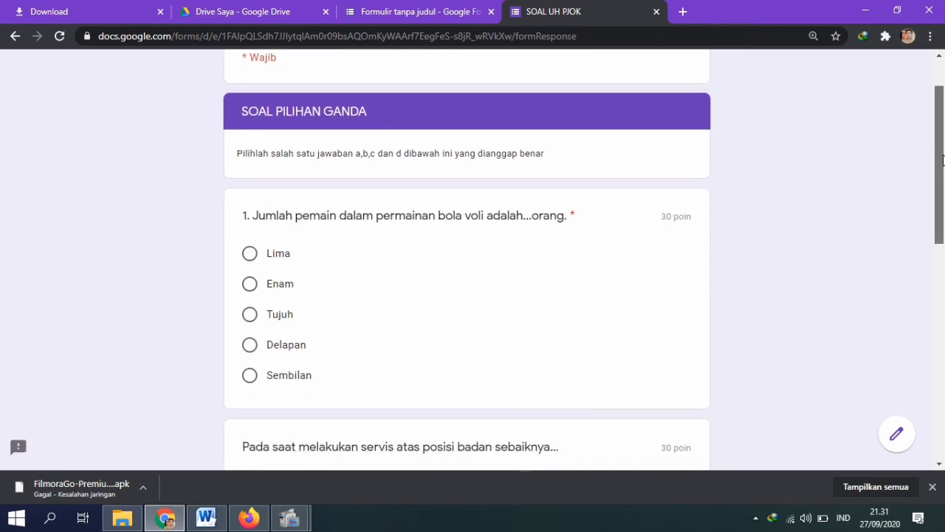
{"action": "left_click_drag", "start_coordinate": [943, 159], "coordinate": [913, 177]}
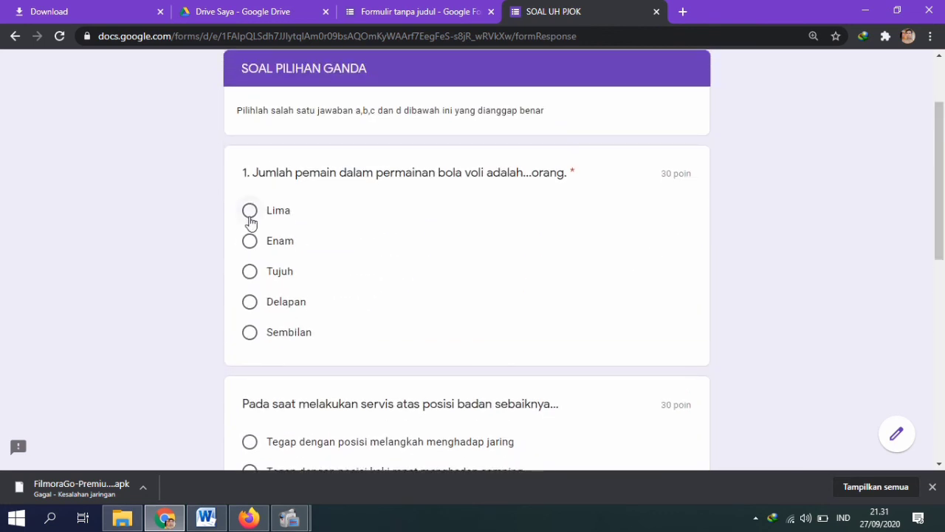
{"action": "left_click", "coordinate": [249, 211]}
{"action": "left_click_drag", "start_coordinate": [938, 200], "coordinate": [938, 300]}
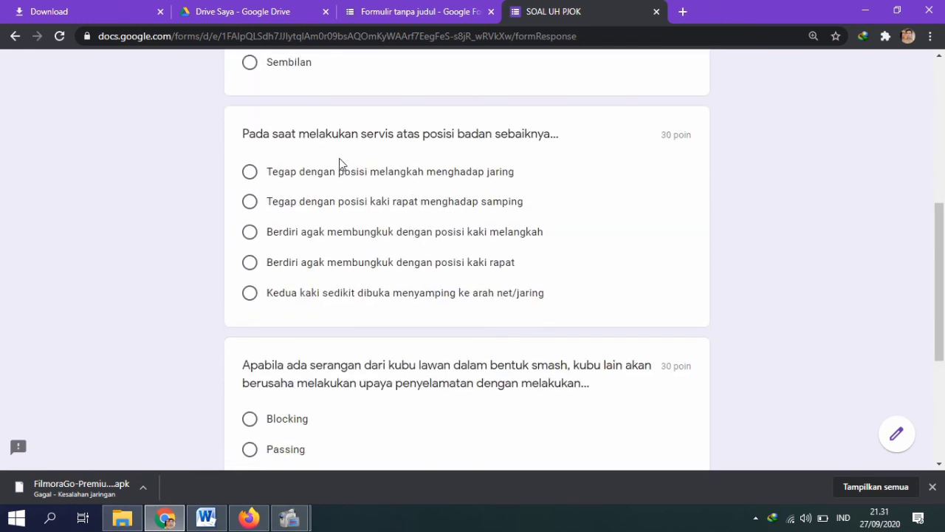
{"action": "left_click", "coordinate": [250, 171]}
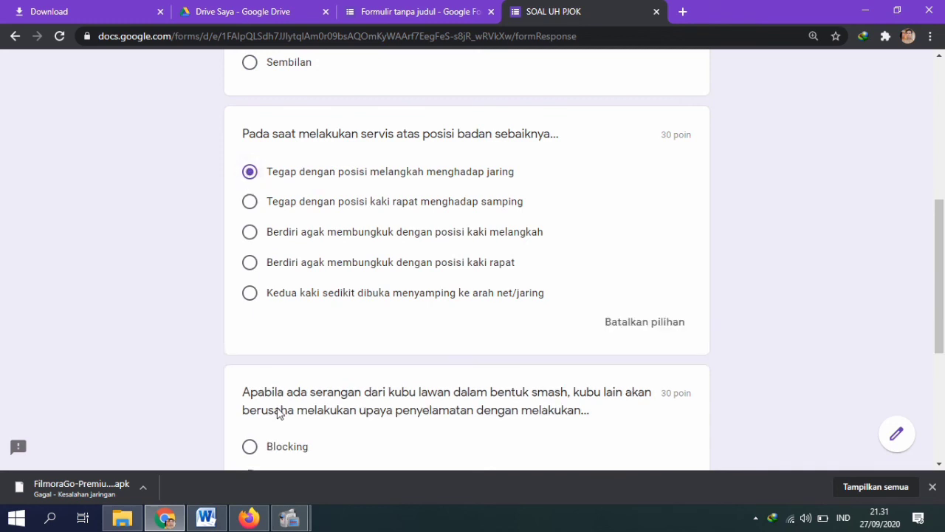
{"action": "left_click", "coordinate": [251, 451]}
{"action": "left_click_drag", "start_coordinate": [940, 344], "coordinate": [941, 458]}
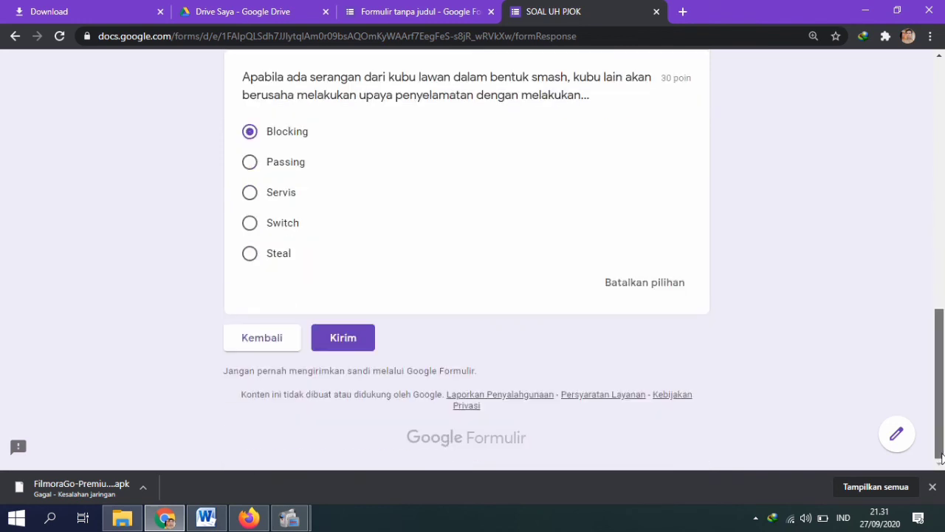
{"action": "left_click", "coordinate": [346, 347]}
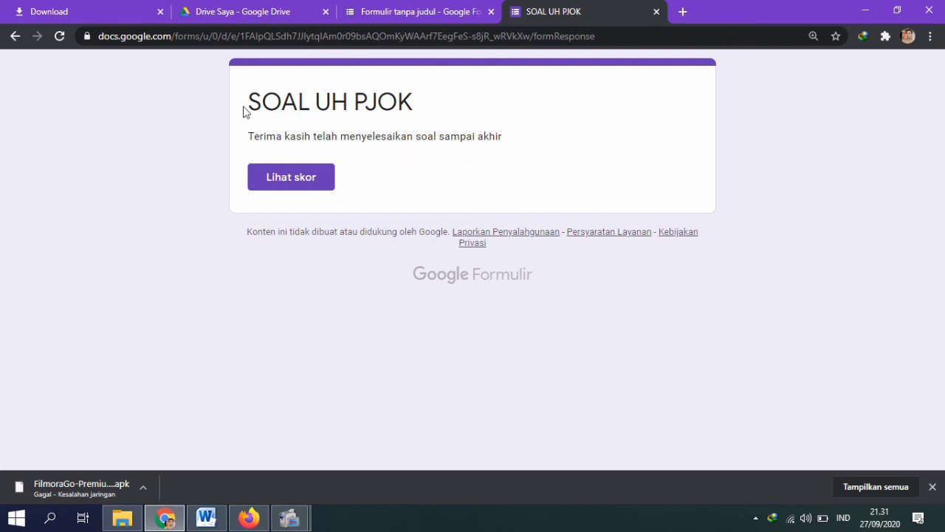
Step: Review the 60/90 score: question 1 scored 0/30, serve and smash 30/30. Then return to the form editor
{"action": "left_click", "coordinate": [302, 181]}
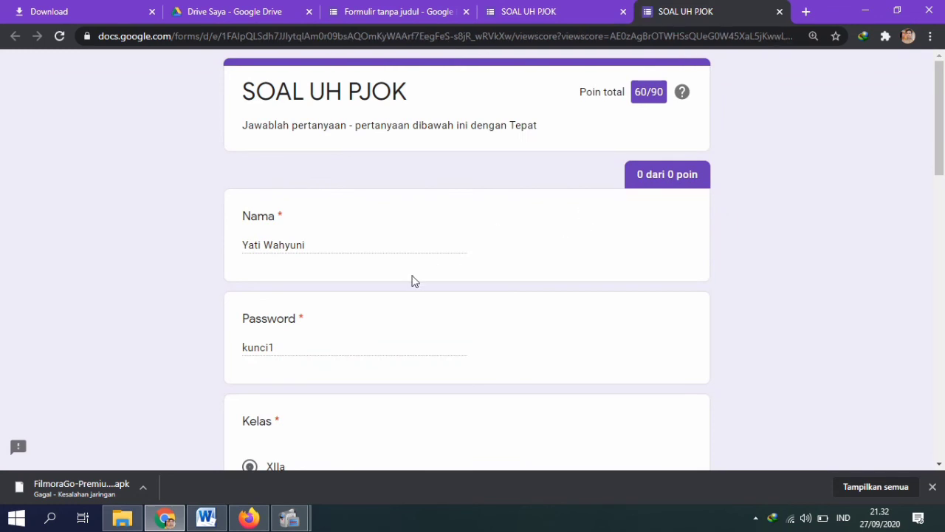
{"action": "left_click_drag", "start_coordinate": [941, 156], "coordinate": [943, 434]}
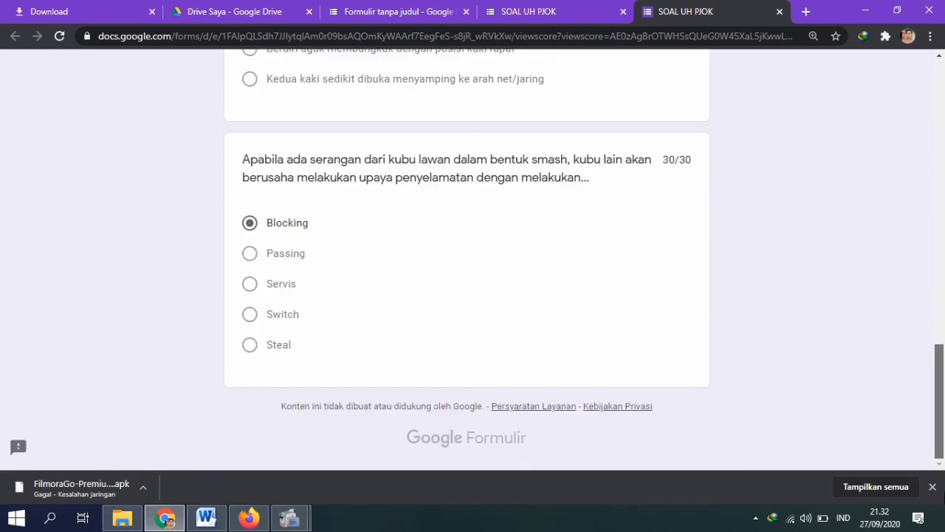
{"action": "left_click", "coordinate": [398, 11]}
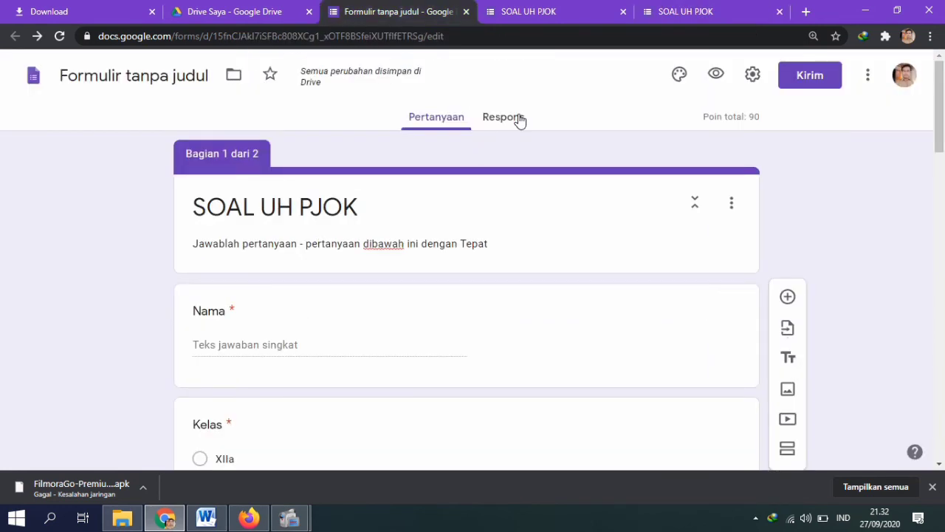
Step: Show the single collected response in Individual view, scored 60 of 90 points
{"action": "left_click", "coordinate": [505, 117]}
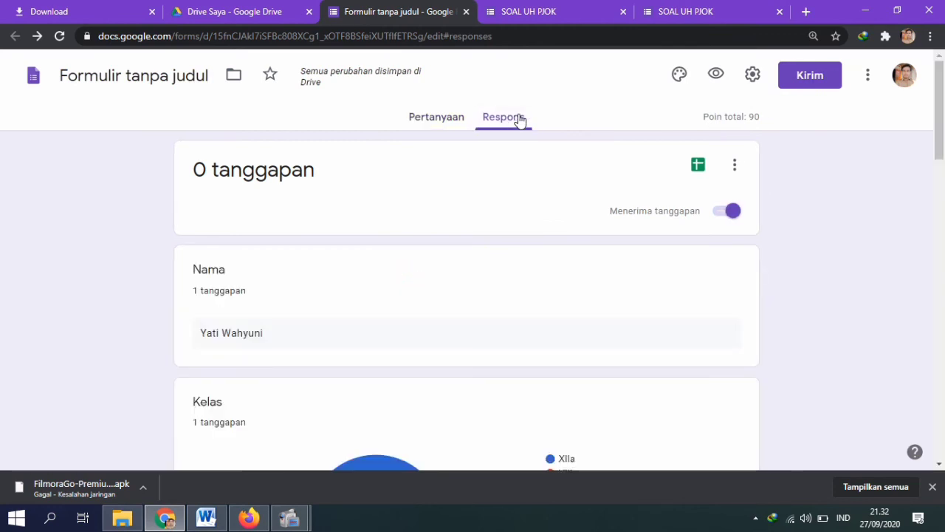
{"action": "left_click", "coordinate": [652, 255]}
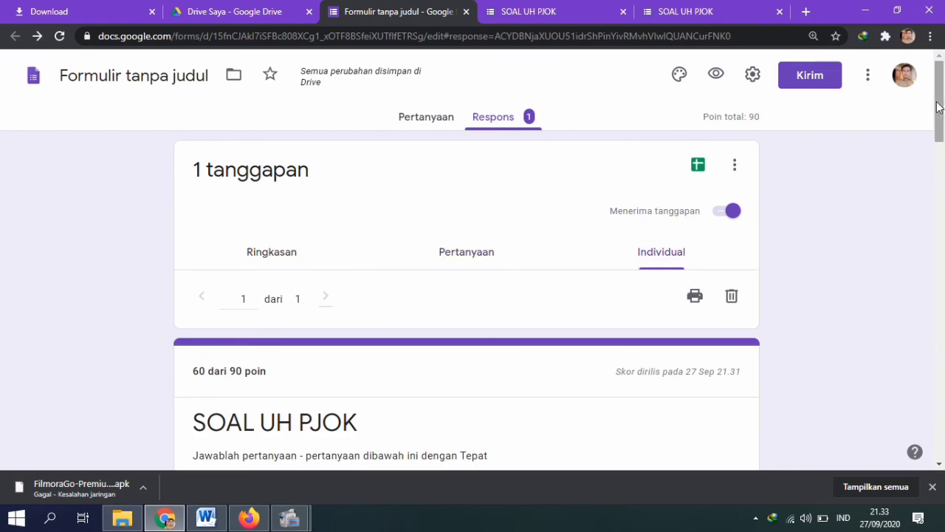
{"action": "scroll", "coordinate": [943, 161], "scroll_direction": "down", "scroll_amount": 5}
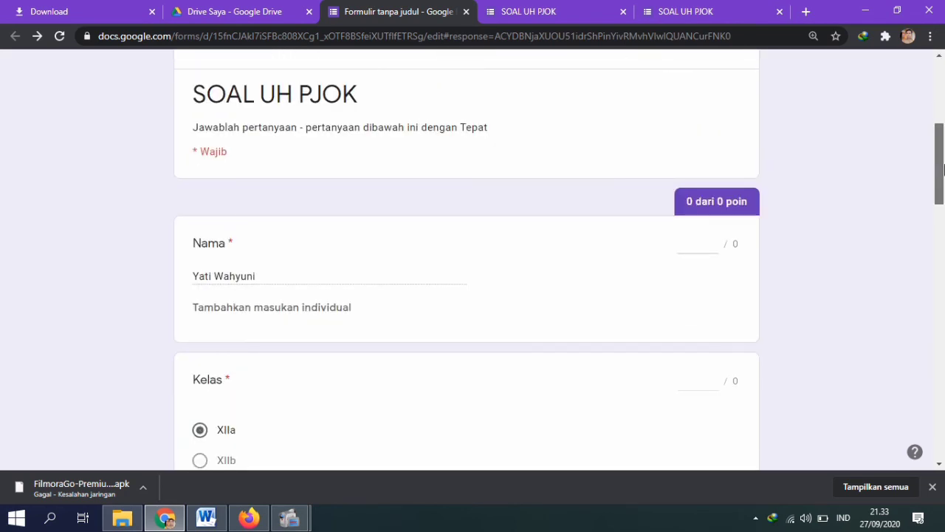
{"action": "left_click_drag", "start_coordinate": [944, 169], "coordinate": [923, 51]}
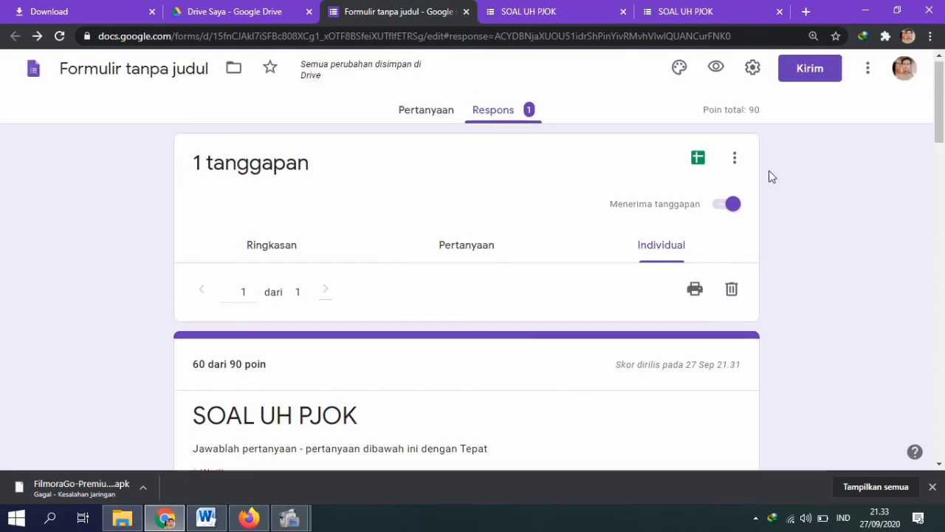
{"action": "left_click", "coordinate": [699, 160]}
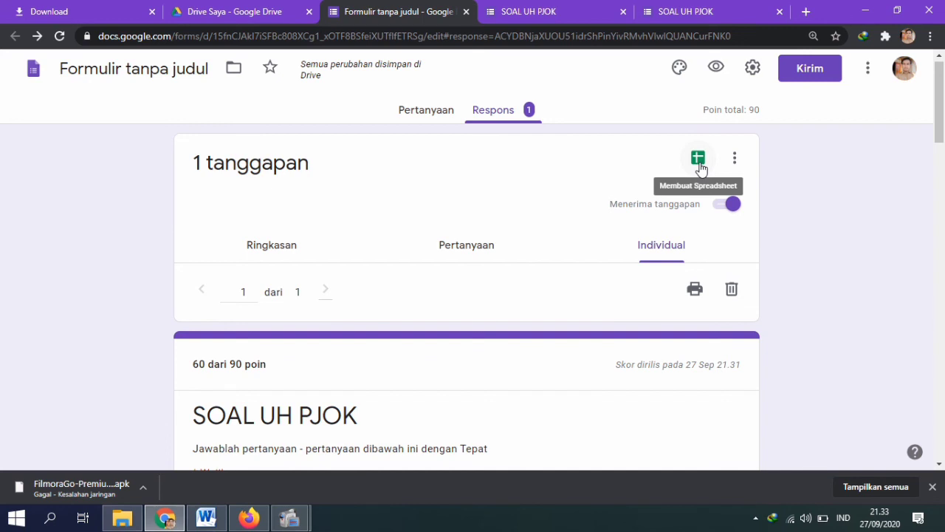
Step: Send responses to a new spreadsheet, 'Formulir tanpa judul (Respons)', showing the 60 / 90 score
{"action": "left_click", "coordinate": [700, 166]}
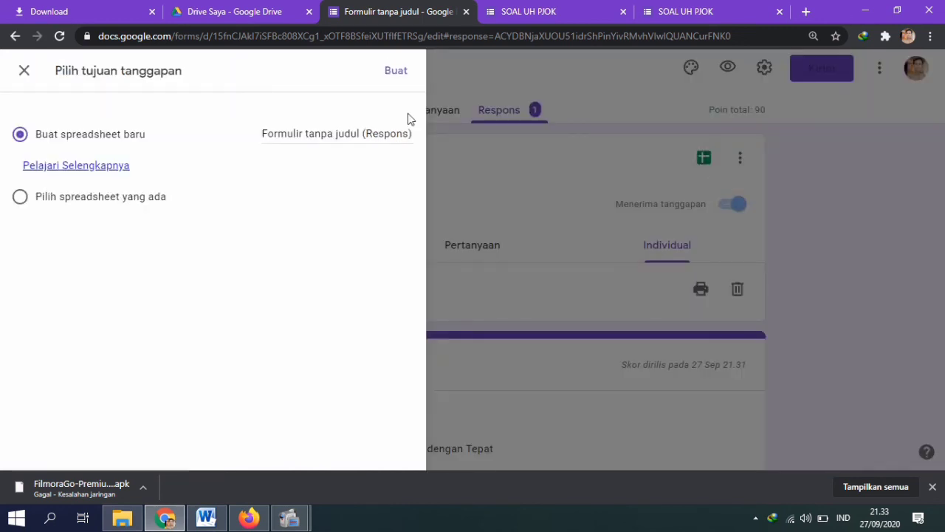
{"action": "left_click", "coordinate": [398, 74]}
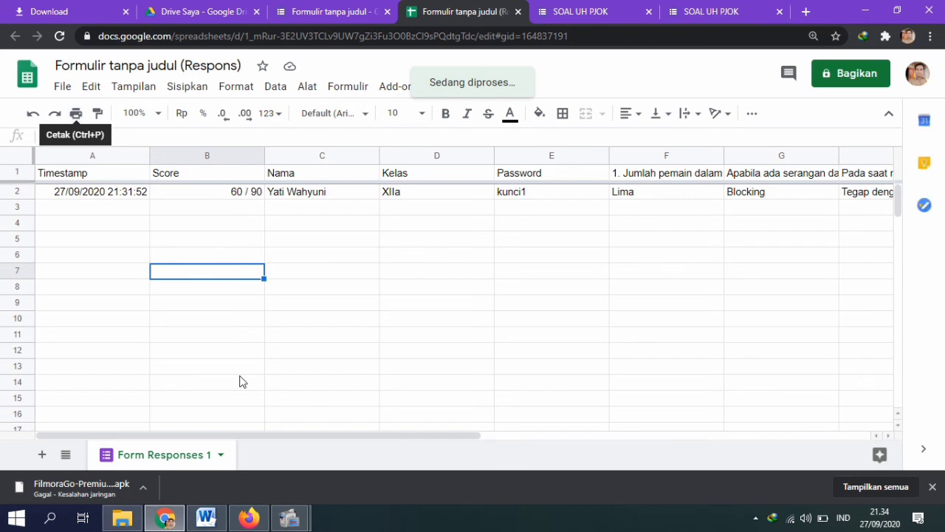
{"action": "left_click", "coordinate": [288, 523]}
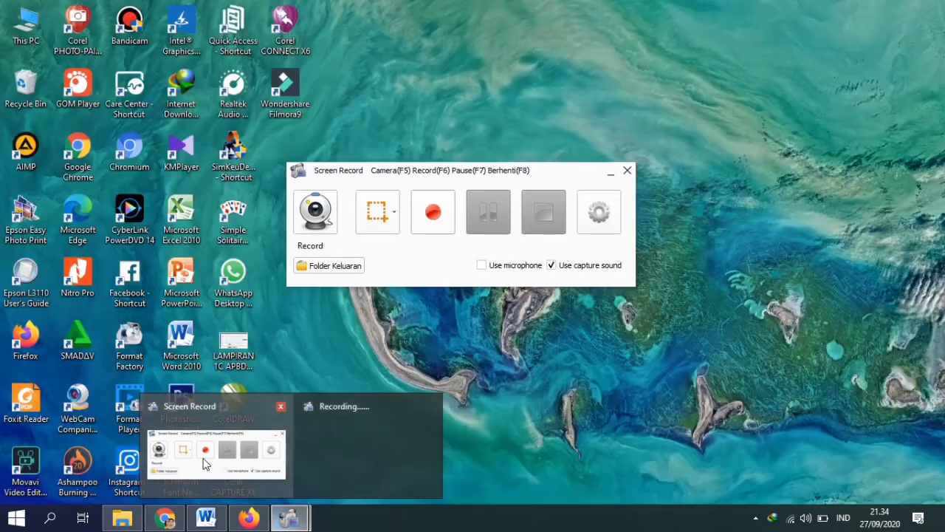
{"action": "left_click", "coordinate": [206, 464]}
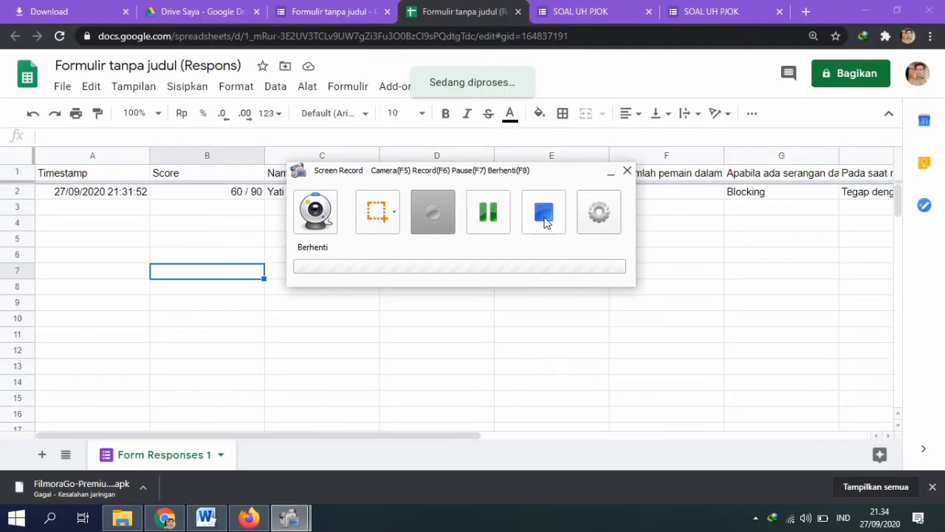